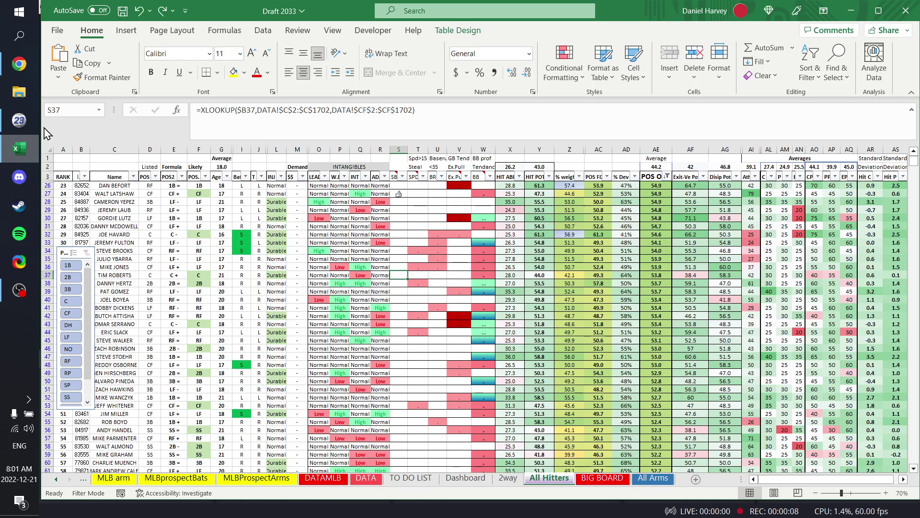
Step: Bring up the DATA sheet of raw player ratings and check the first row's Age entry
left_click(70, 158)
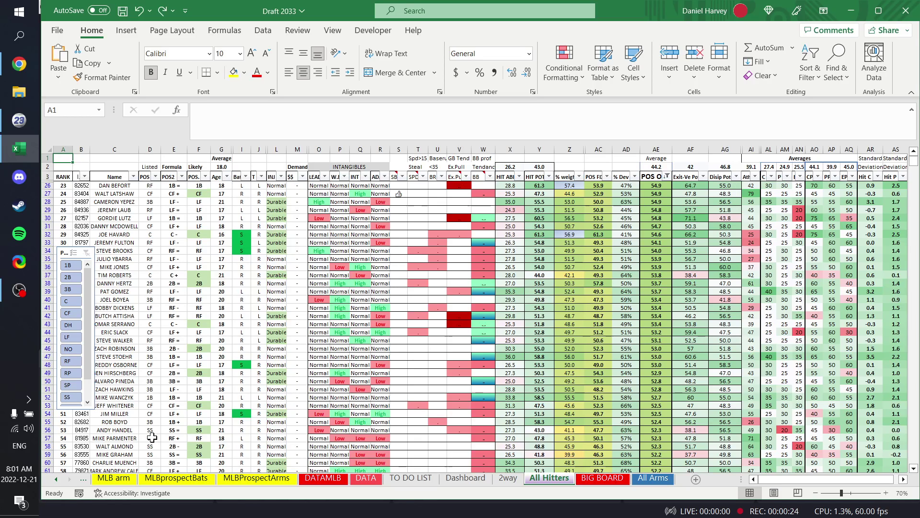
left_click(366, 478)
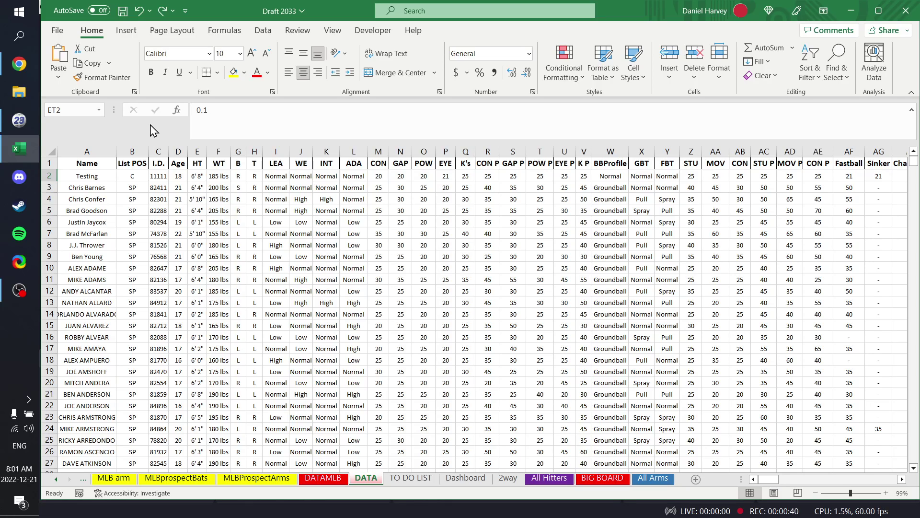
left_click(185, 176)
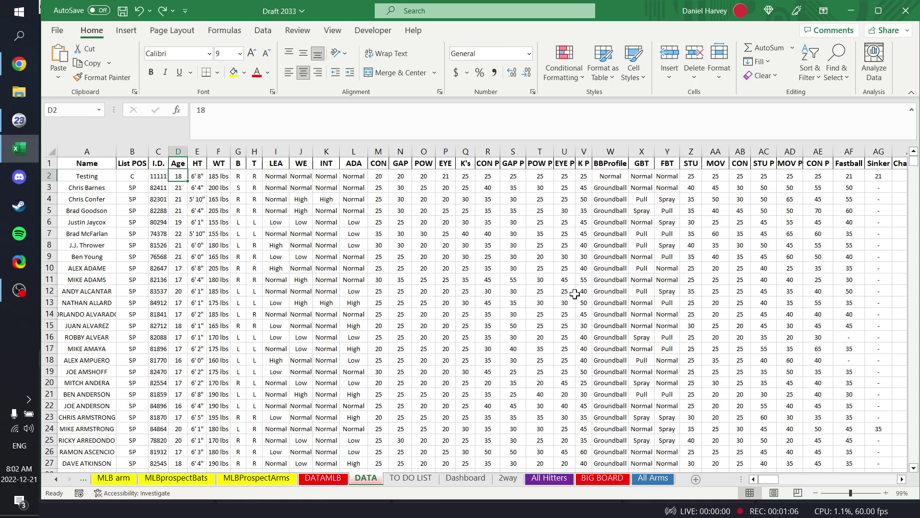
Step: In Out of the Park Baseball, switch the team's lineup table to its EXPORT view
left_click(19, 121)
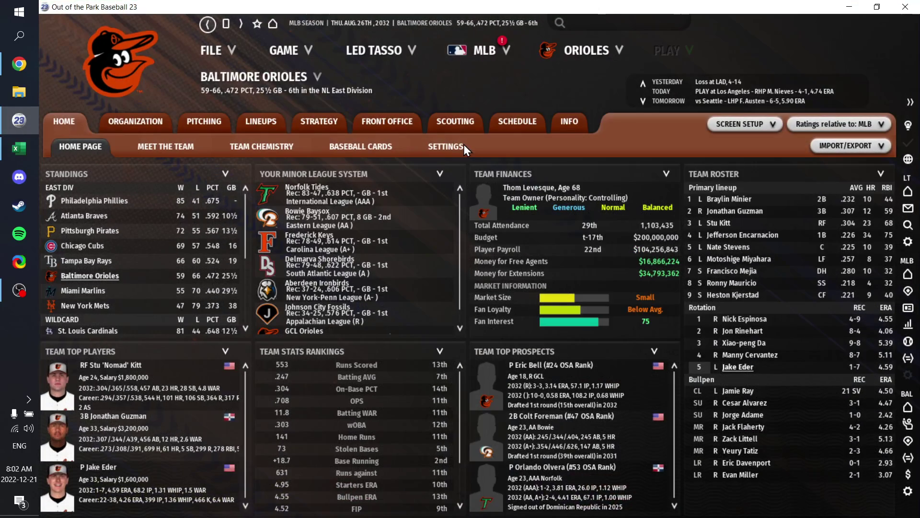
left_click(261, 121)
left_click(118, 170)
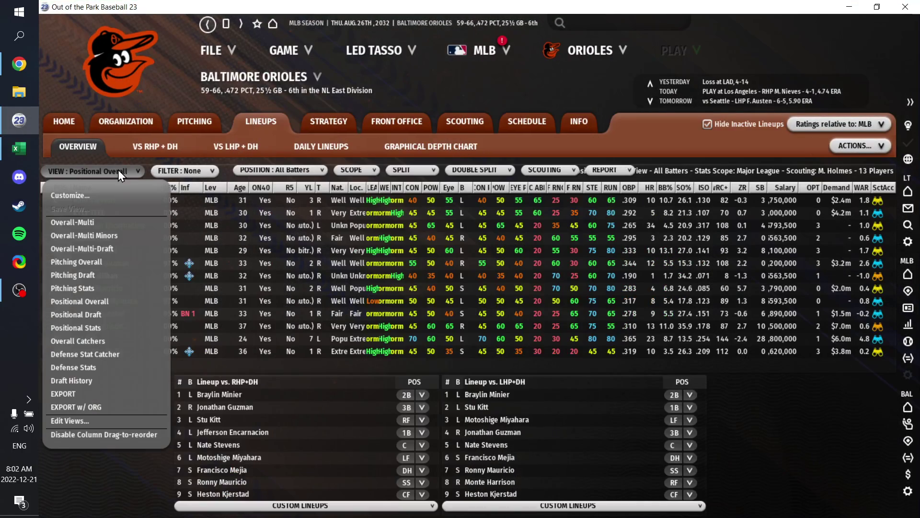
left_click(110, 394)
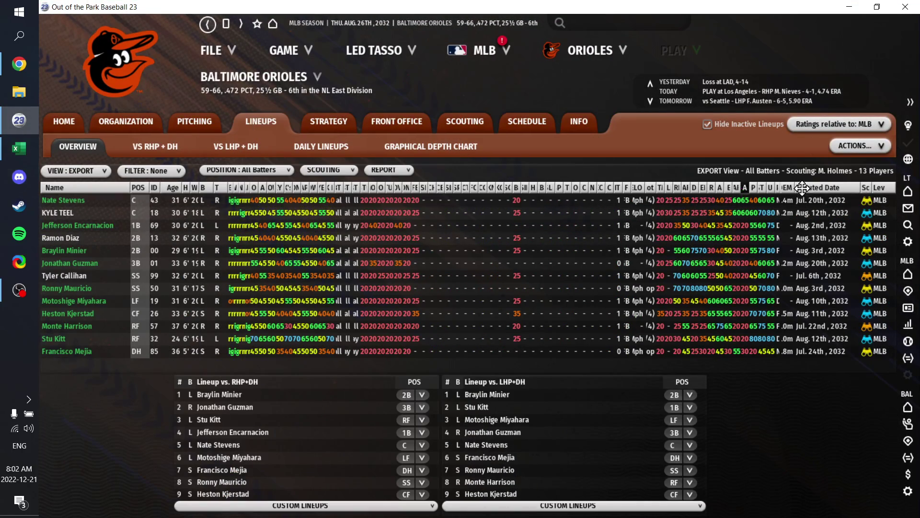
key("alt+Tab")
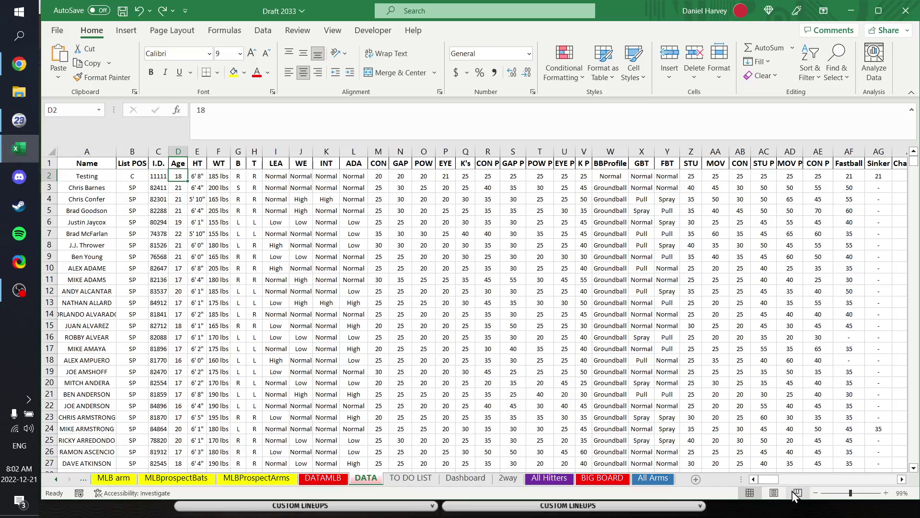
left_click_drag(774, 479, 823, 479)
left_click(766, 164)
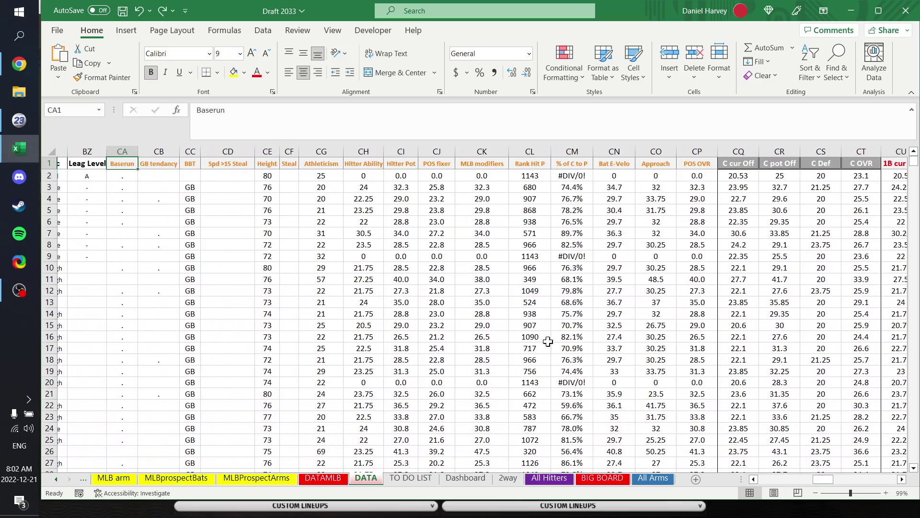
left_click(119, 174)
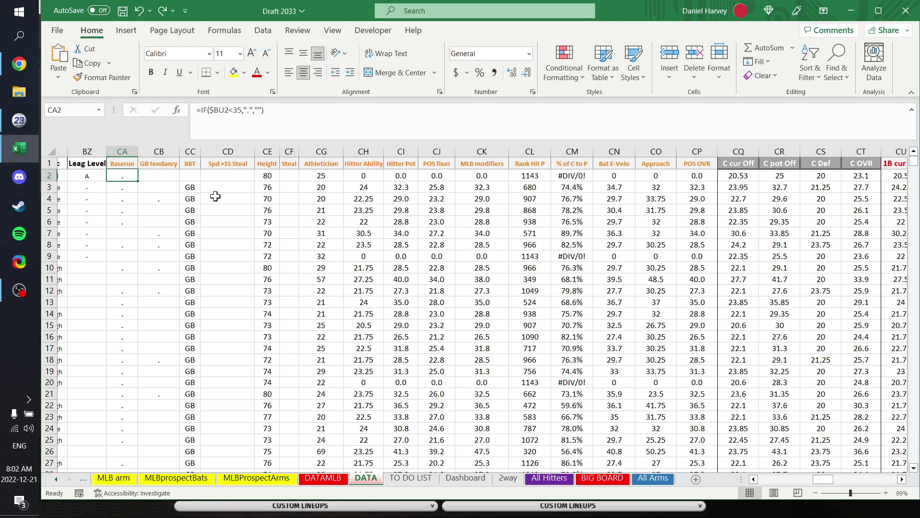
key("Down")
key("Up")
key("Up")
key("Left")
key("Left")
key("Left")
key("Right")
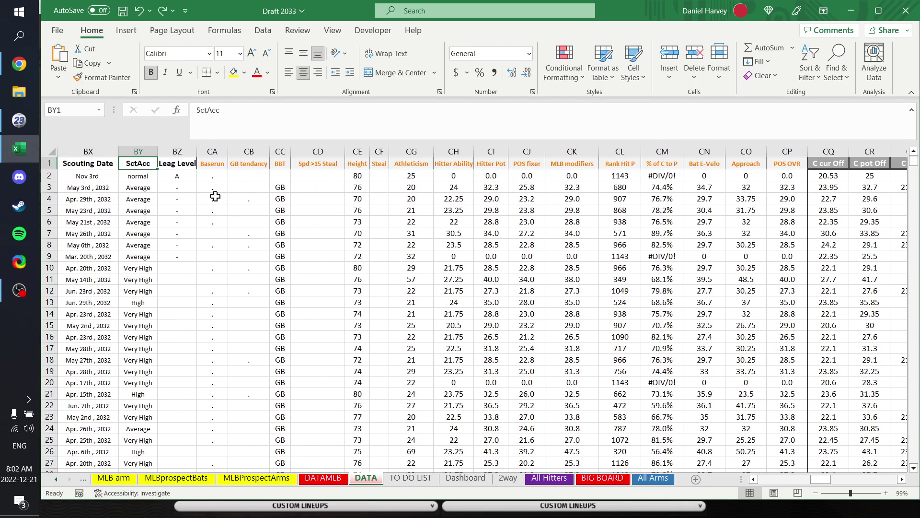
key("Right")
key("Right")
key("Right")
key("Left")
key("Down")
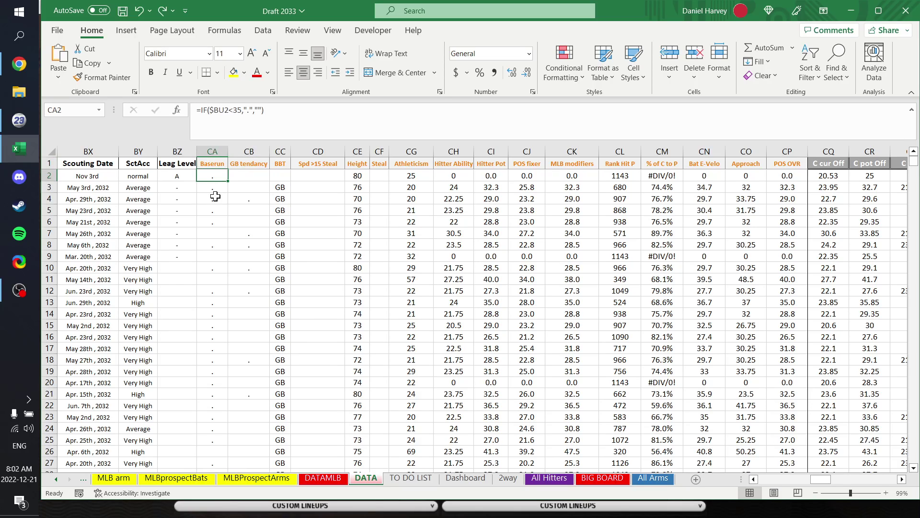
key("Down")
key("Down")
key("Down")
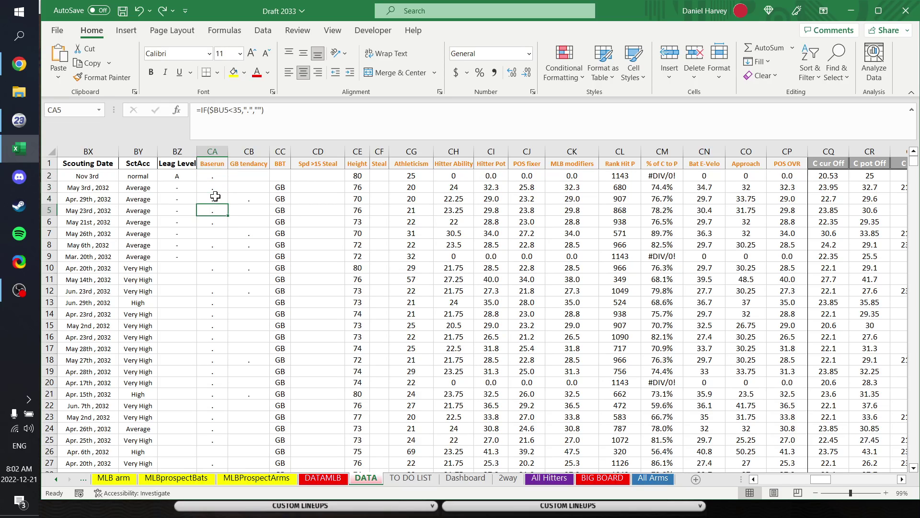
key("Down")
key("Down")
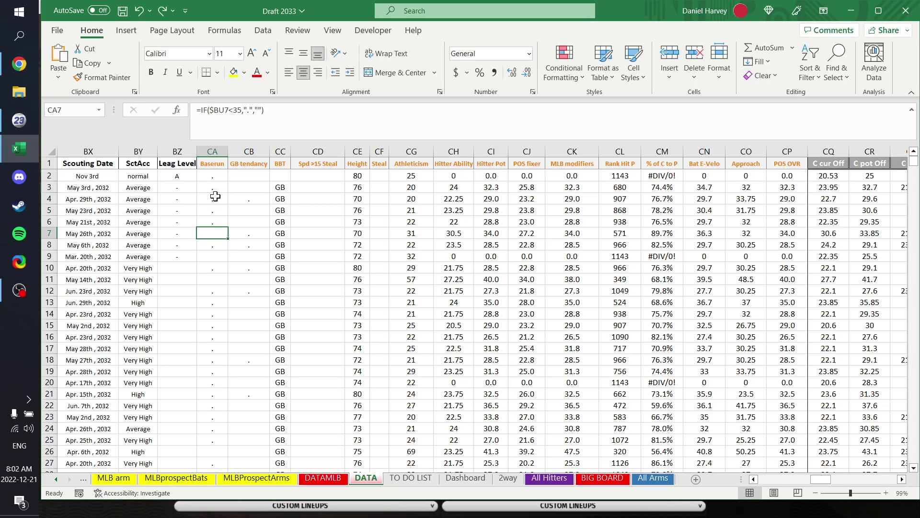
key("Down")
key("Up")
key("Up")
key("Up")
key("Up")
key("Up")
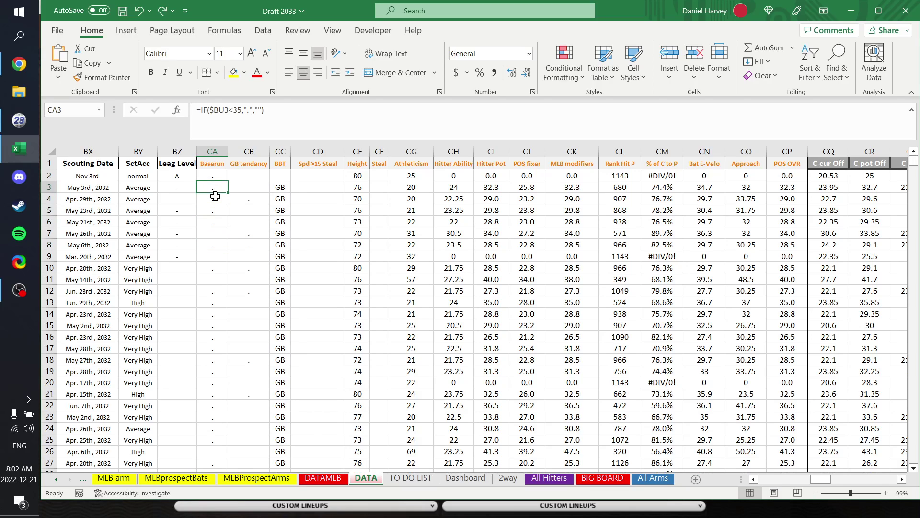
key("ctrl+g")
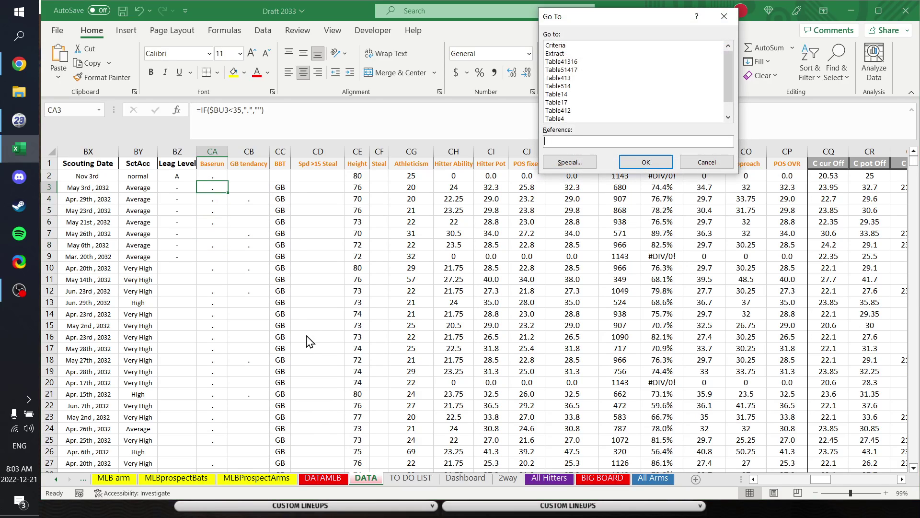
key("Escape")
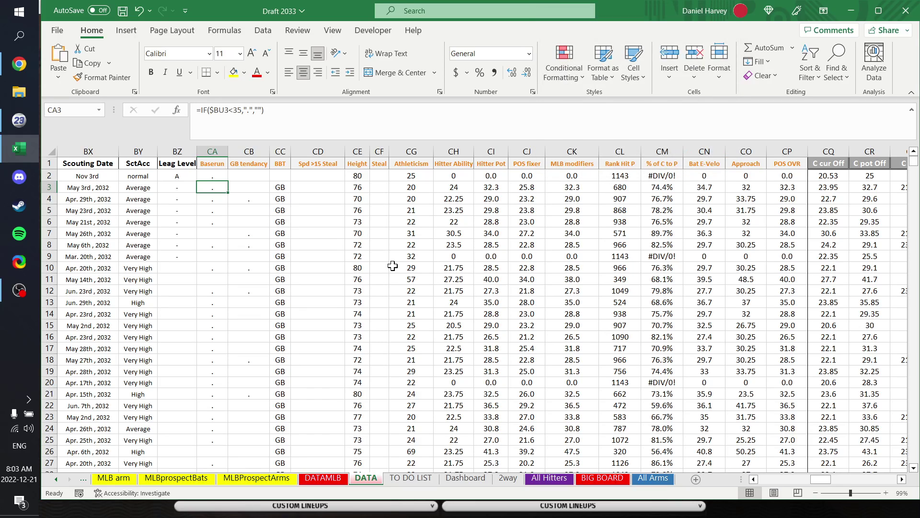
left_click(365, 211)
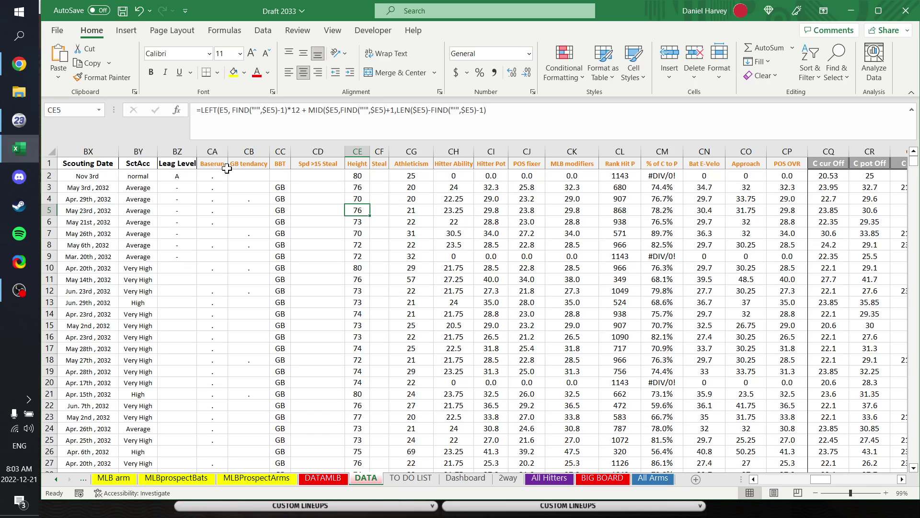
key("Up")
key("Up")
key("Up")
key("Up")
key("Left")
key("Left")
key("Left")
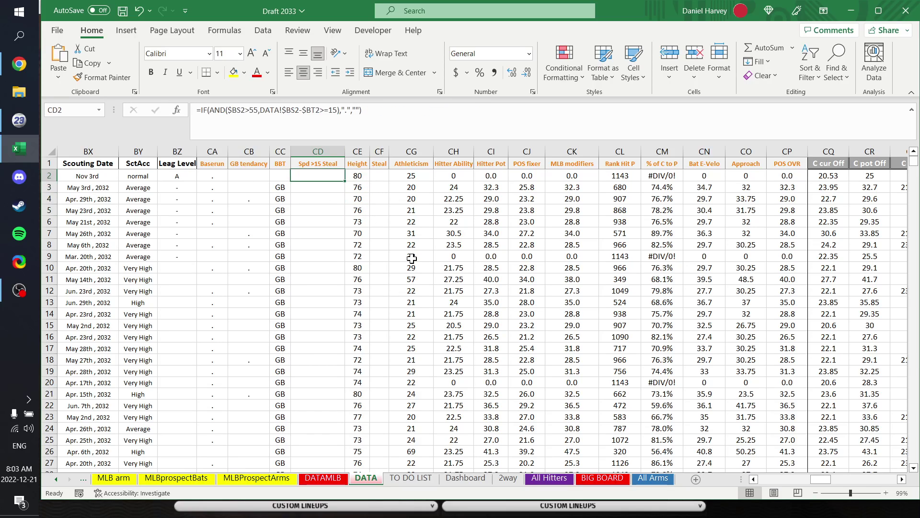
key("Down")
key("Right")
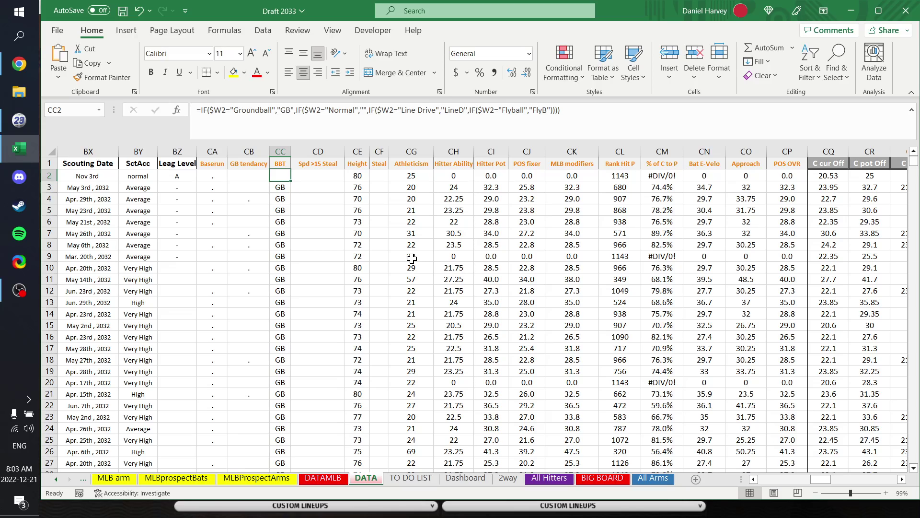
key("Up")
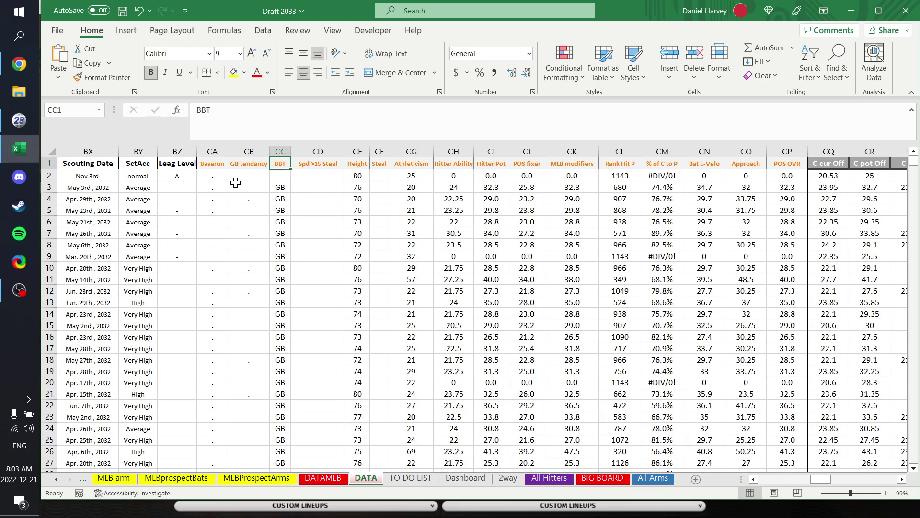
Step: On All Hitters, read the V26, S and Steal lookup formulas, comparing the Steal and Spd>15 headers
left_click(550, 477)
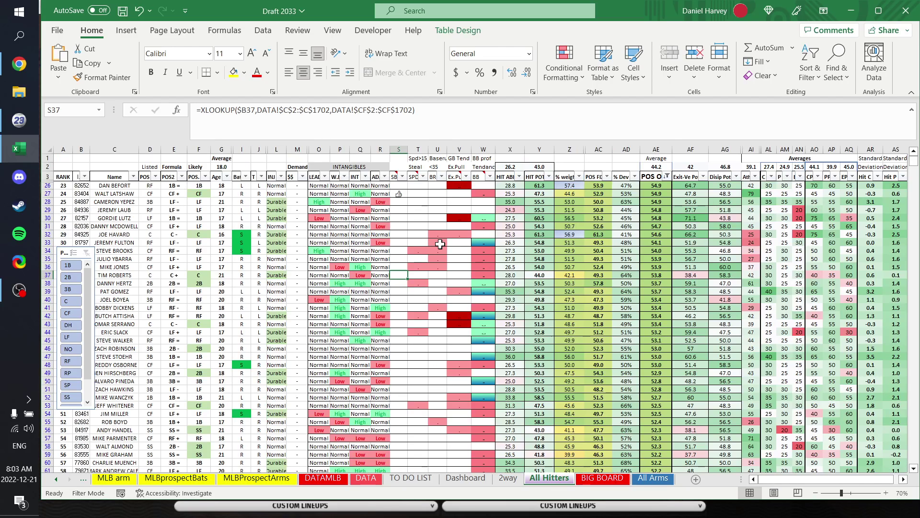
left_click(458, 183)
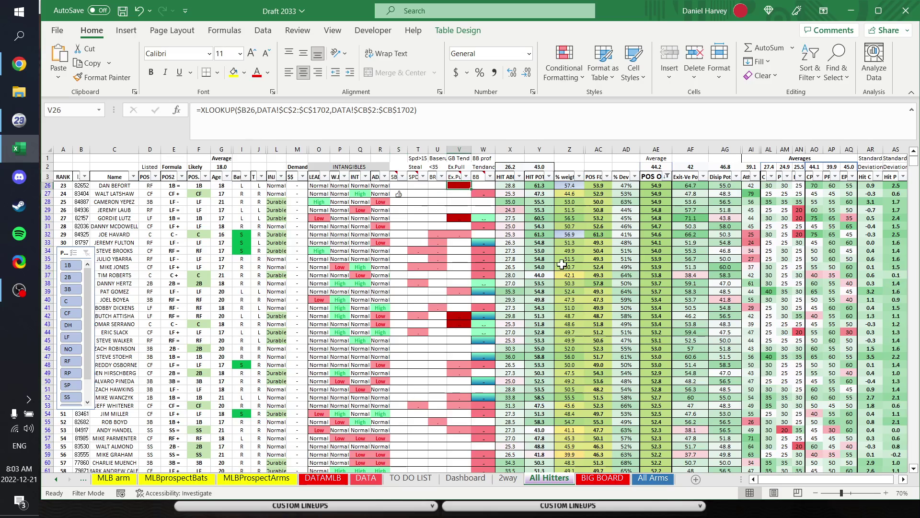
key("Left")
key("Left")
key("Left")
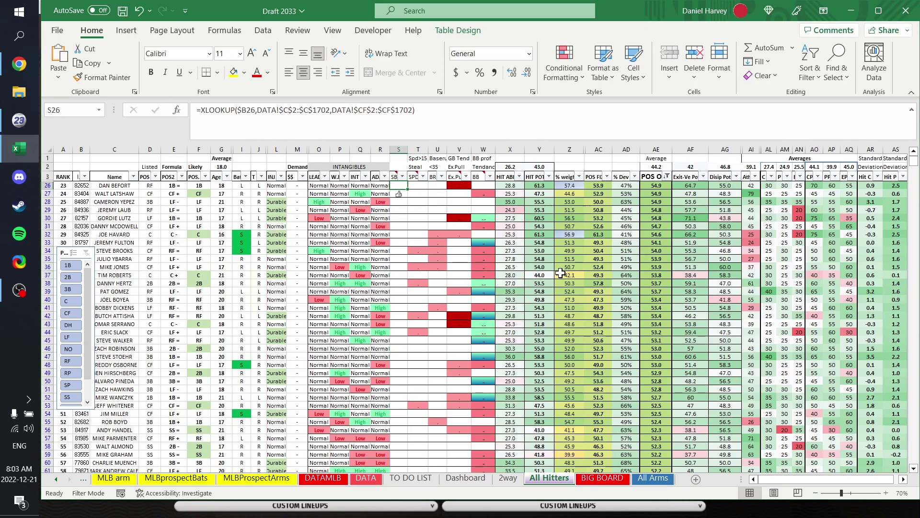
key("Down")
key("Right")
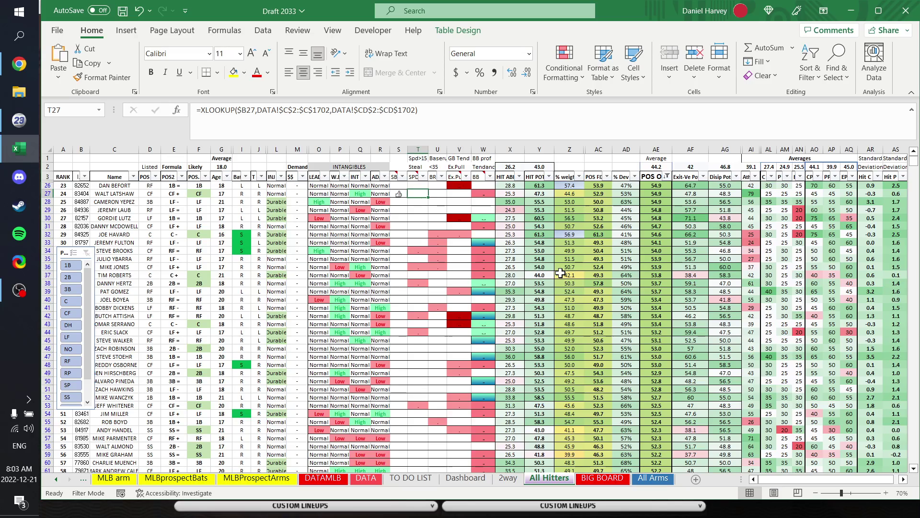
key("Down")
key("Down")
key("Down")
key("Down")
key("Down")
key("Down")
key("Up")
key("Up")
key("Up")
key("Up")
key("Up")
key("Up")
key("Up")
key("Up")
key("Up")
key("Up")
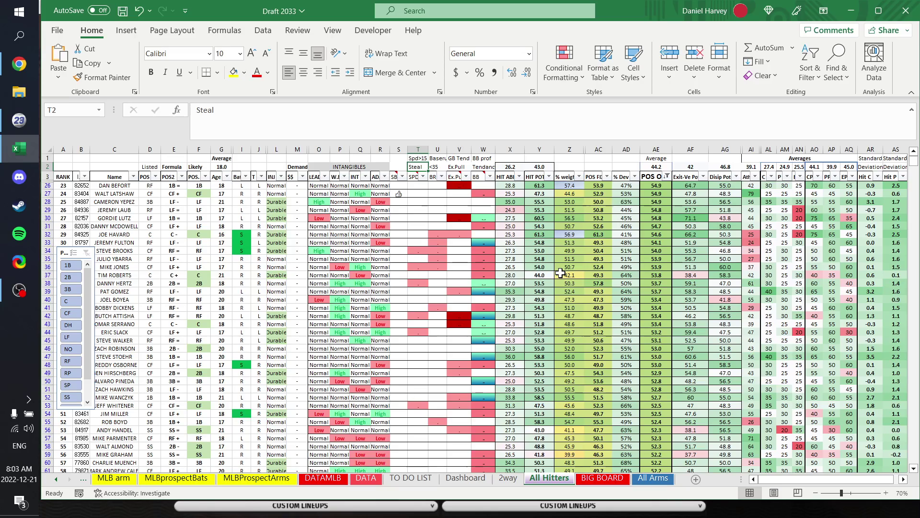
key("Down")
key("Up")
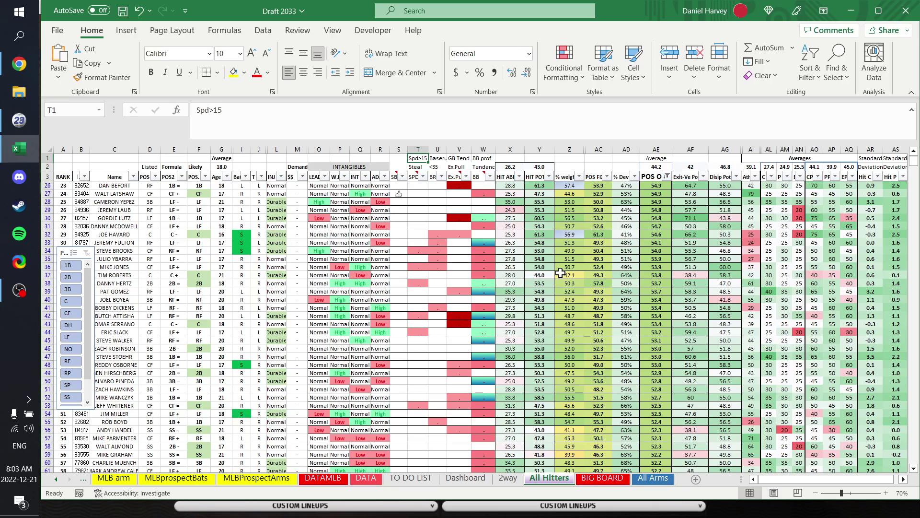
key("Down")
key("Up")
key("Down")
key("Down")
key("Down")
key("Down")
key("Down")
key("Down")
key("Down")
key("Down")
key("Down")
key("Down")
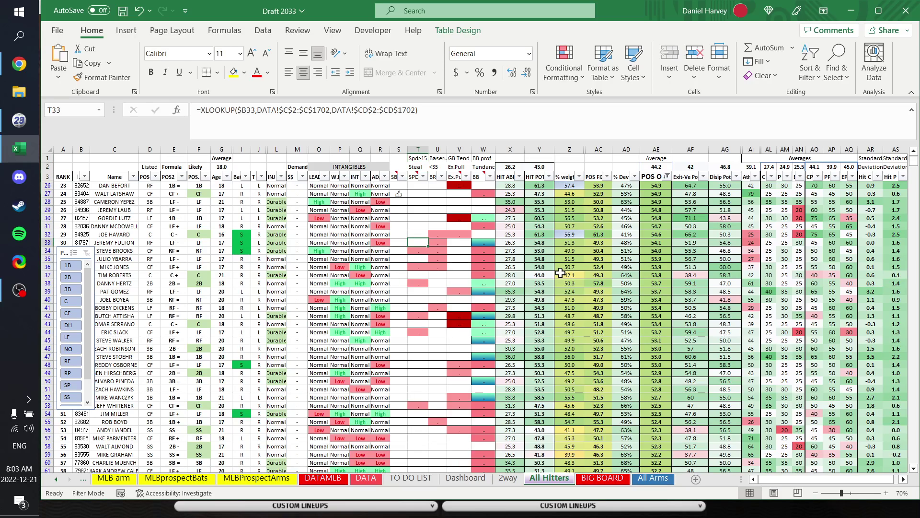
key("Down")
key("Up")
key("Up")
key("Up")
key("Up")
key("Up")
key("Up")
key("Up")
key("Up")
Step: Read the BR, Ex.Pull and column W lookup formulas down rows 26–33
key("Right")
key("Down")
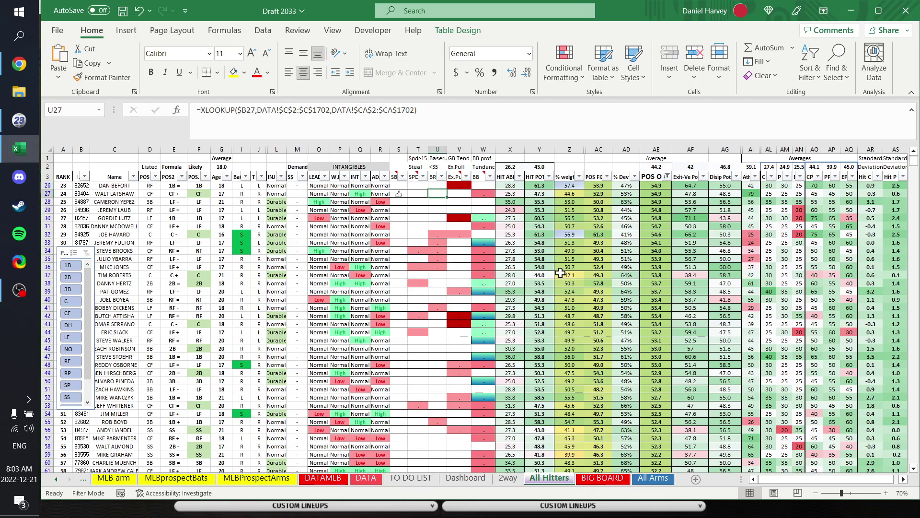
key("ctrl+Up")
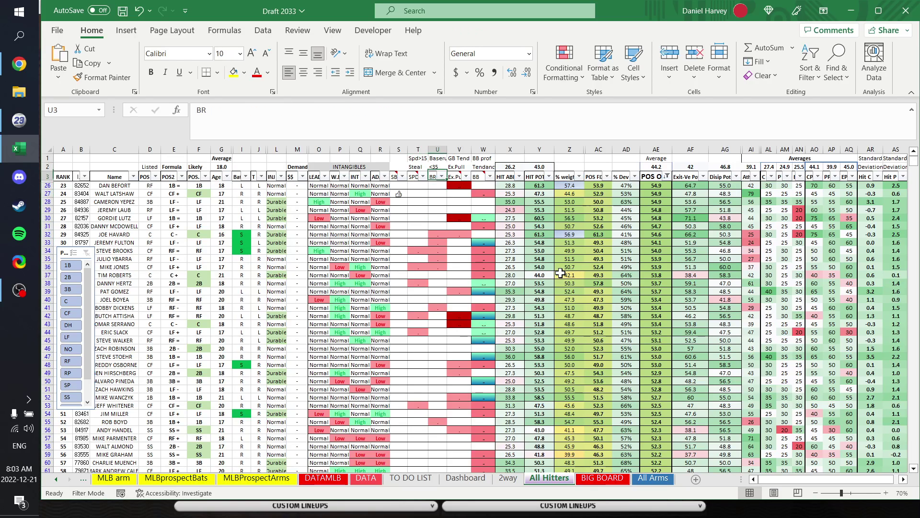
key("Down")
key("Right")
key("Down")
key("Down")
key("Down")
key("Down")
key("Down")
key("Down")
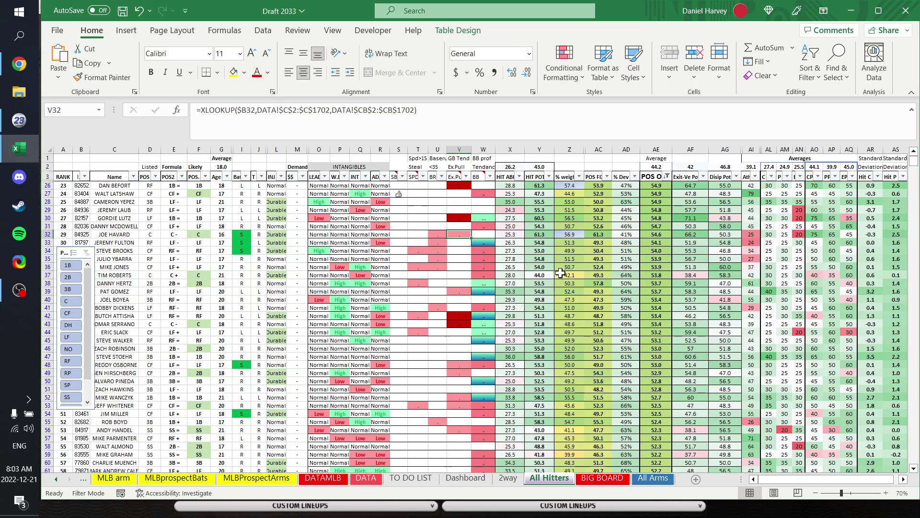
key("Up")
key("Up")
key("Up")
key("Up")
key("Up")
key("Up")
key("Up")
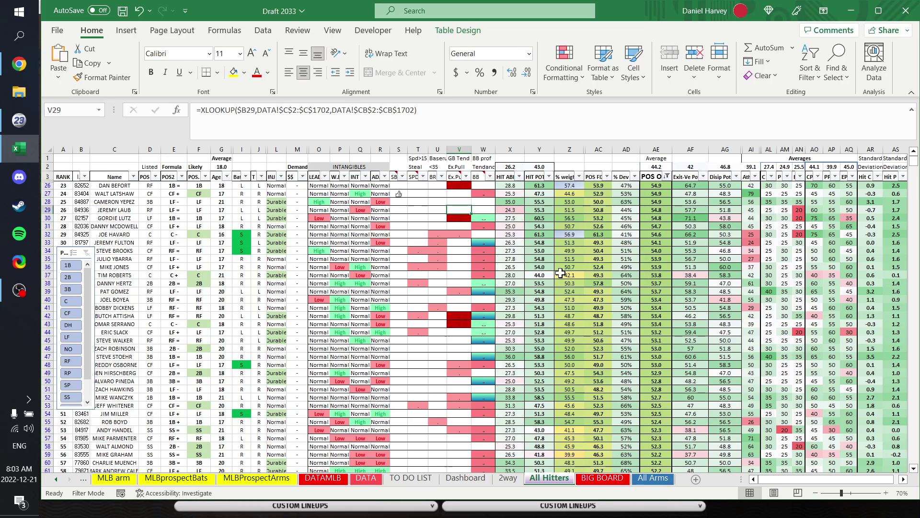
key("Down")
key("Down")
key("Down")
key("Down")
key("Down")
key("Down")
key("Down")
key("Down")
key("Down")
key("Down")
key("Down")
key("Down")
key("Down")
key("Down")
key("Down")
key("Down")
key("Down")
key("Up")
key("Up")
key("Up")
key("Up")
key("Up")
key("Up")
key("Up")
key("Up")
key("Up")
key("Up")
key("Up")
key("Up")
key("Up")
key("Up")
key("Up")
key("Up")
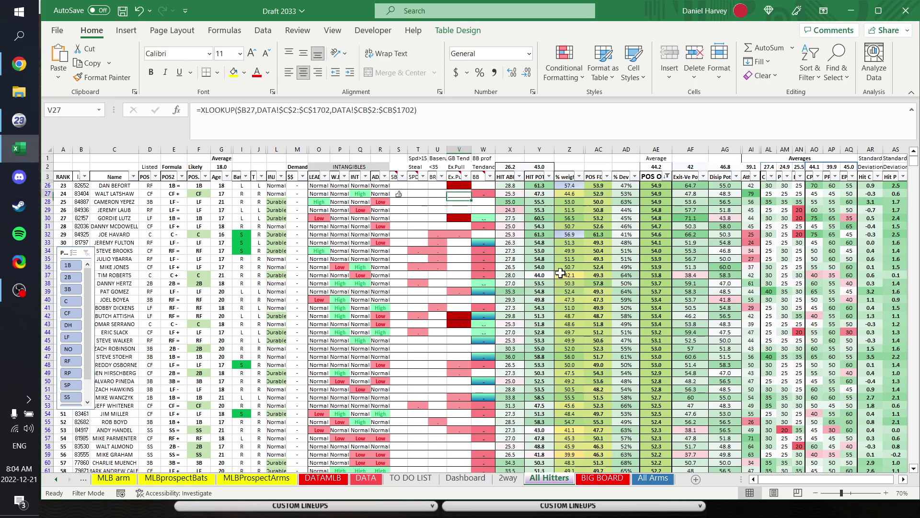
key("Right")
key("Down")
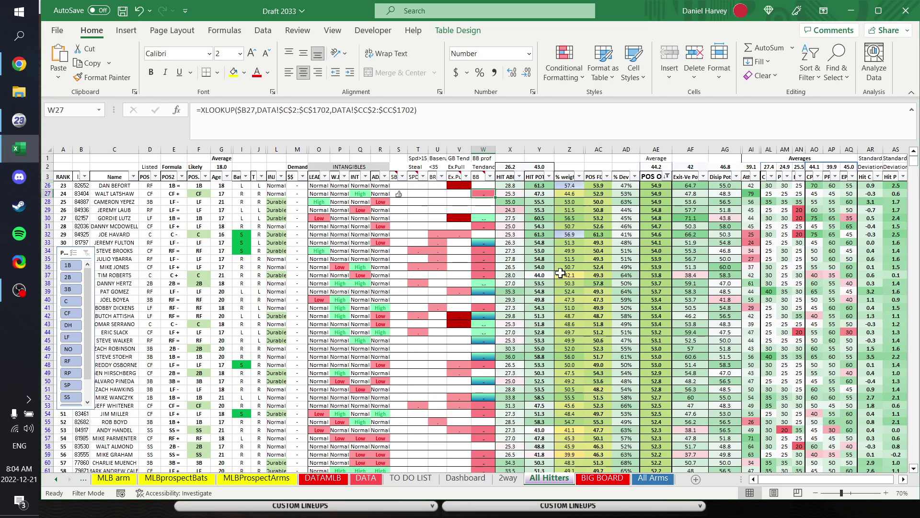
key("Down")
key("Down")
key("Down")
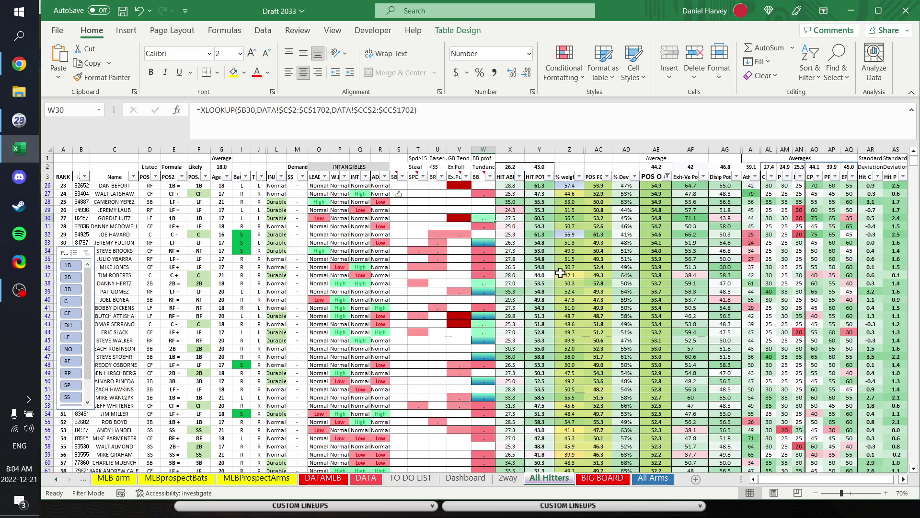
key("Down")
key("Down")
key("Down")
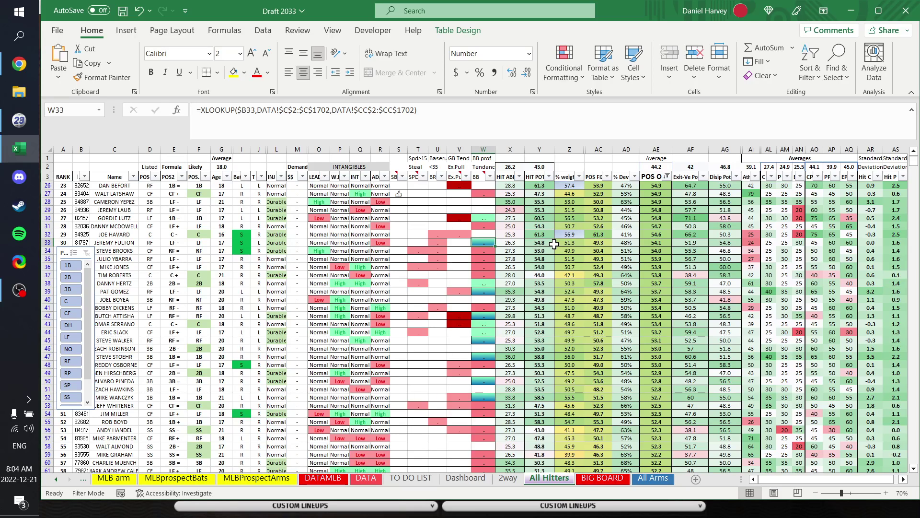
Step: Widen column S slightly and check the lookup formulas in S27, D26 and E26
key("Up")
key("Up")
key("Up")
key("Up")
key("Up")
key("Up")
key("Left")
key("Left")
key("Left")
key("Left")
key("Left")
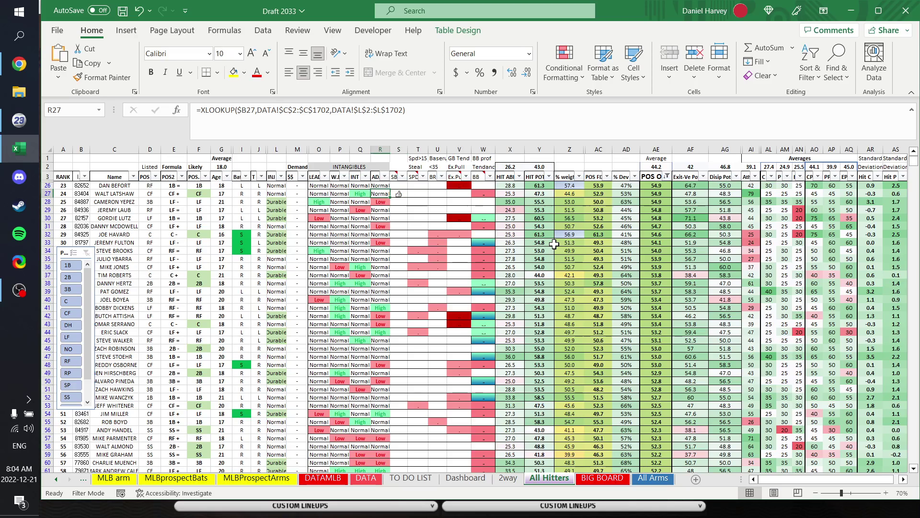
key("Right")
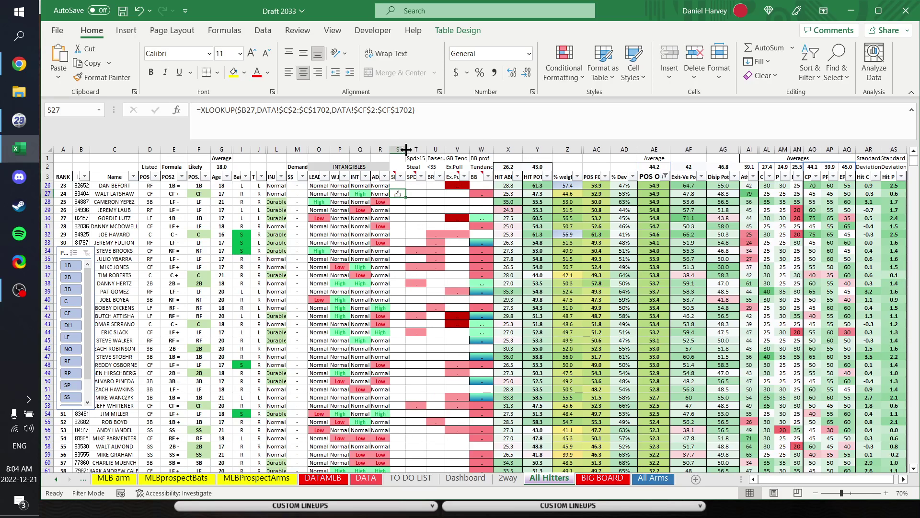
left_click_drag(407, 149, 410, 149)
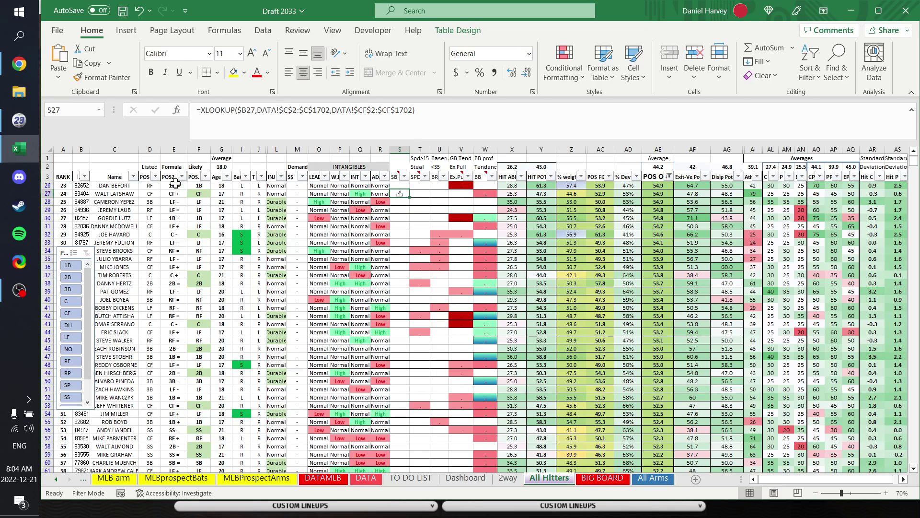
left_click(146, 187)
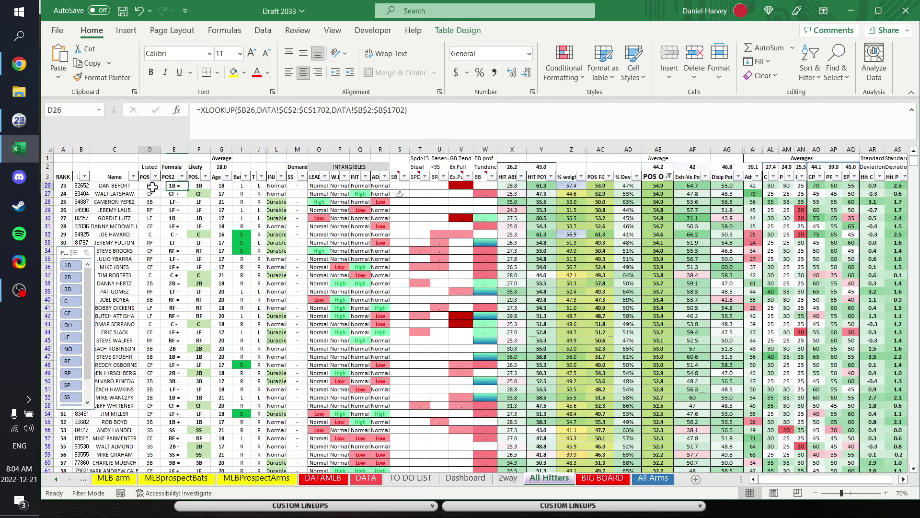
key("Right")
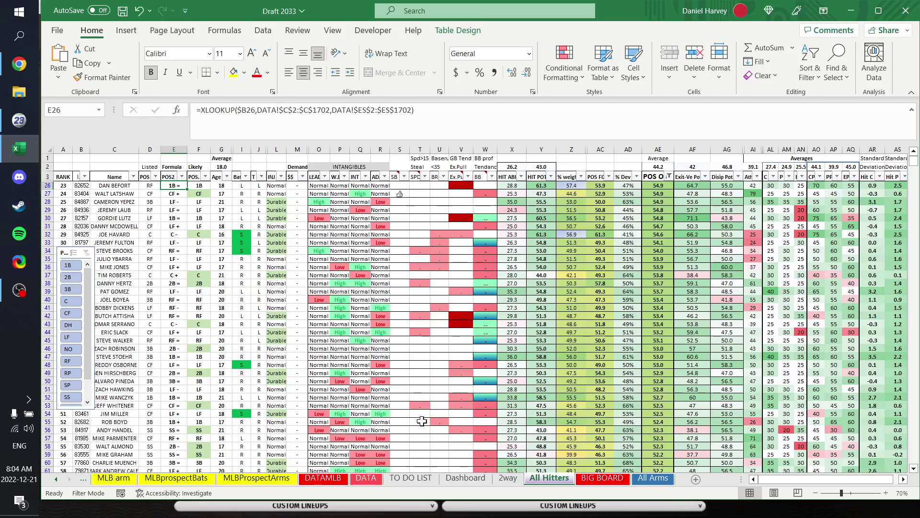
Step: Scroll the DATA sheet to columns EM–FG and inspect the SP or RP formula in ER2
left_click(365, 478)
scroll(846, 479, "left", 10)
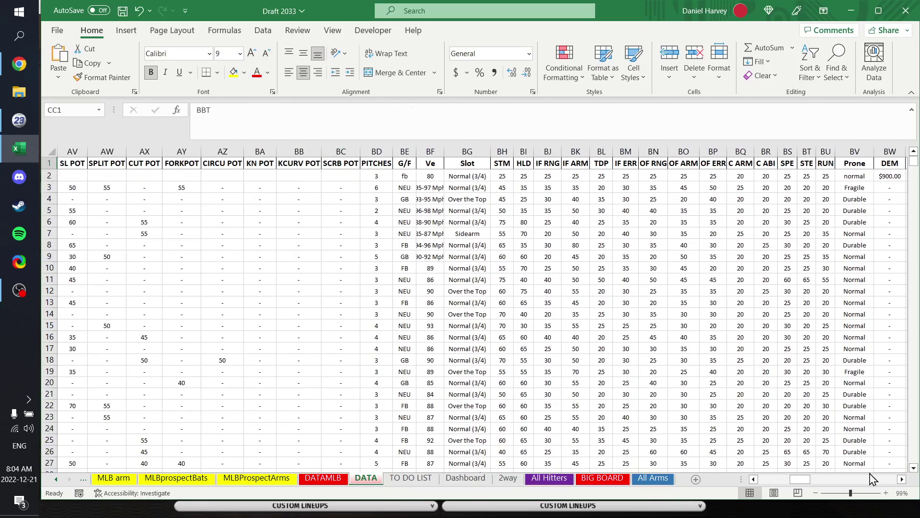
left_click_drag(800, 479, 867, 485)
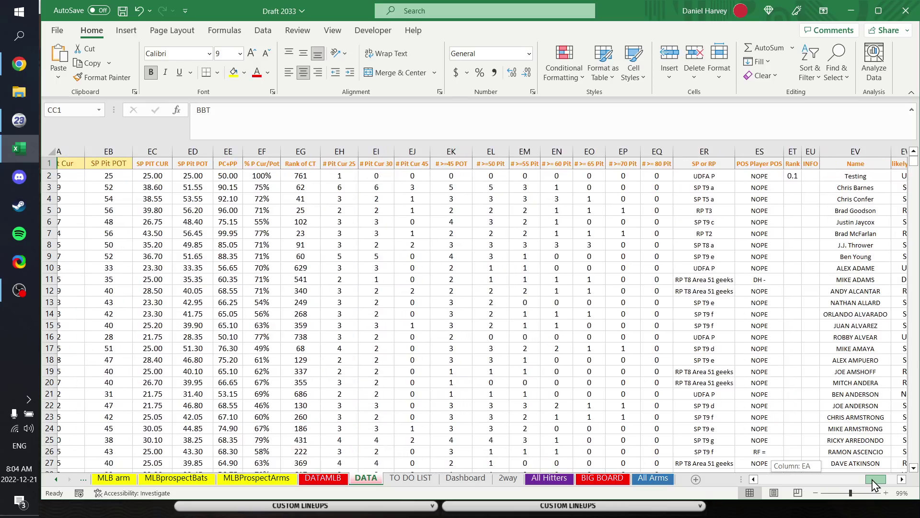
left_click_drag(875, 485, 886, 478)
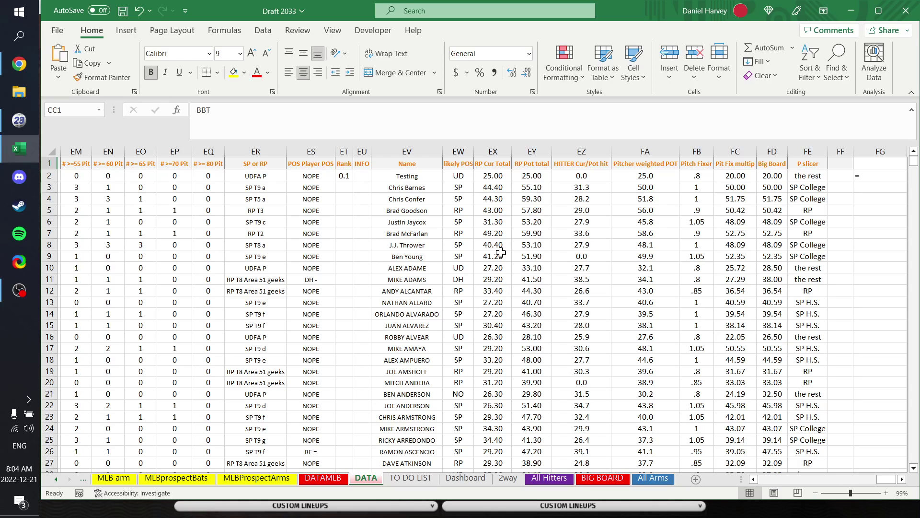
left_click(267, 180)
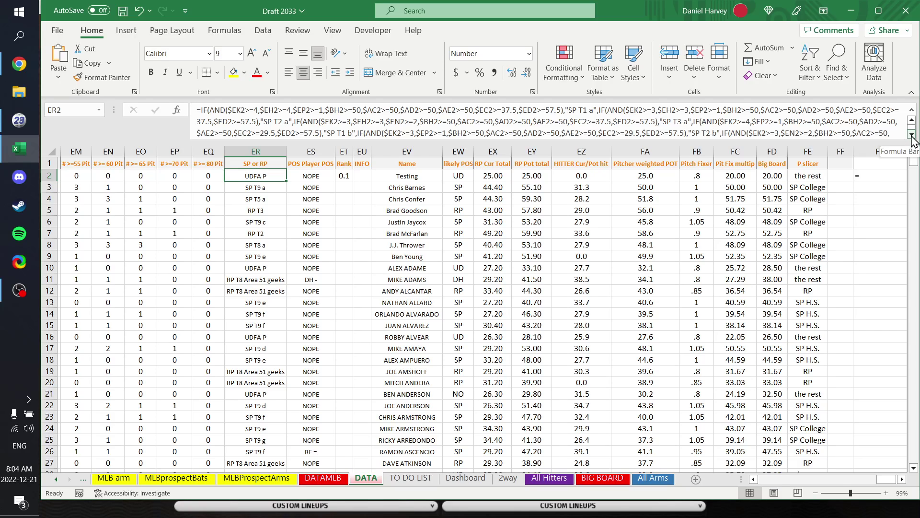
Step: Open ES2's nested IF position formula, marking its thresholds and moving to its NOPE default
left_click(302, 175)
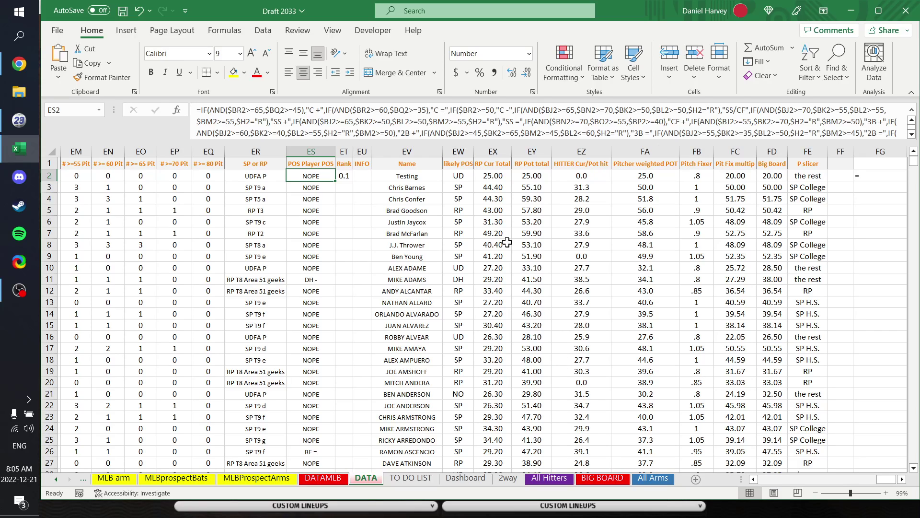
left_click_drag(280, 110, 314, 108)
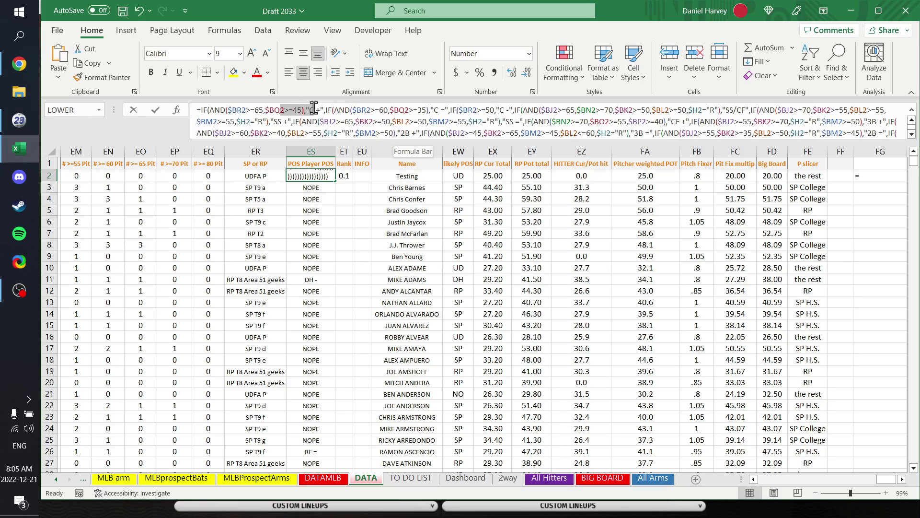
left_click_drag(453, 109, 430, 110)
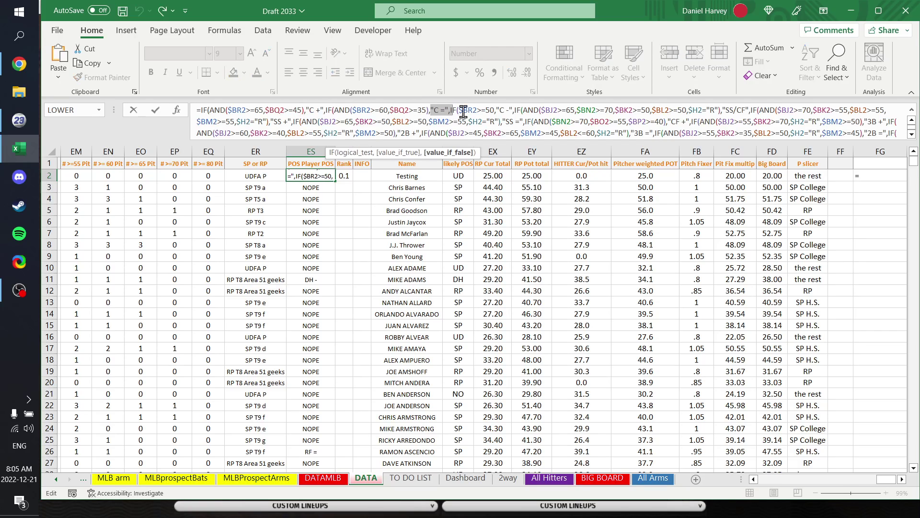
left_click(606, 111)
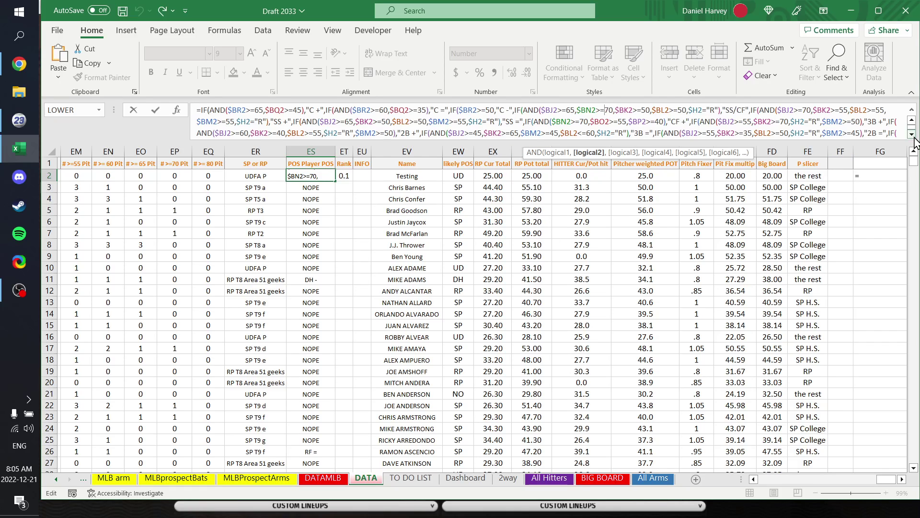
key("Down")
key("Down")
key("Down")
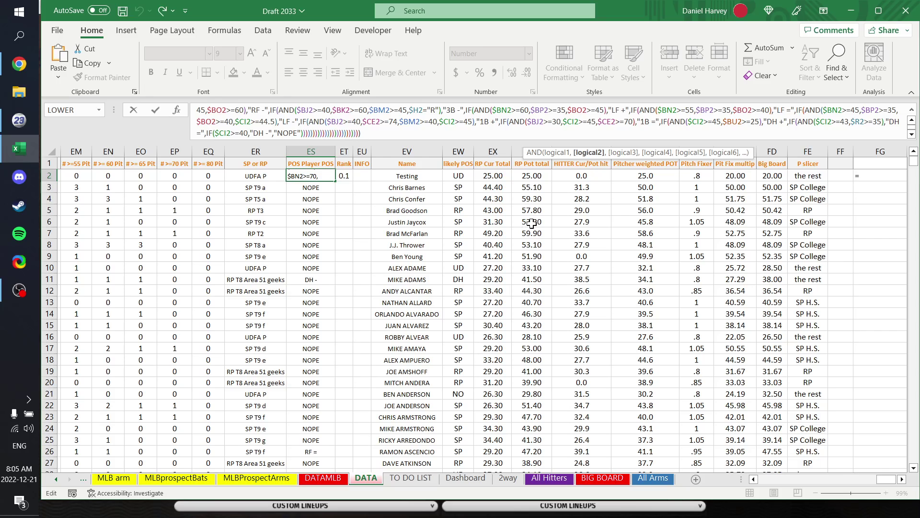
Step: Finish editing the ES2 position formula and get back to the All Hitters sheet
left_click(549, 478)
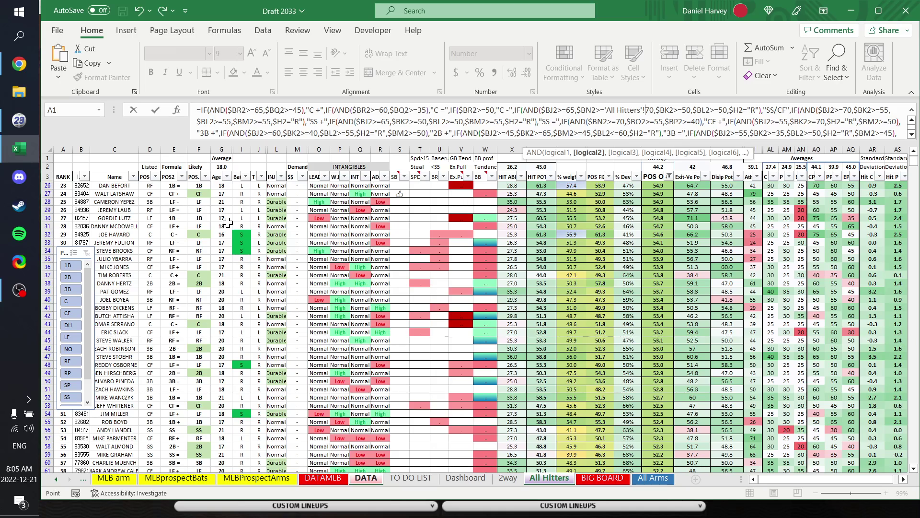
left_click(149, 193)
key("Return")
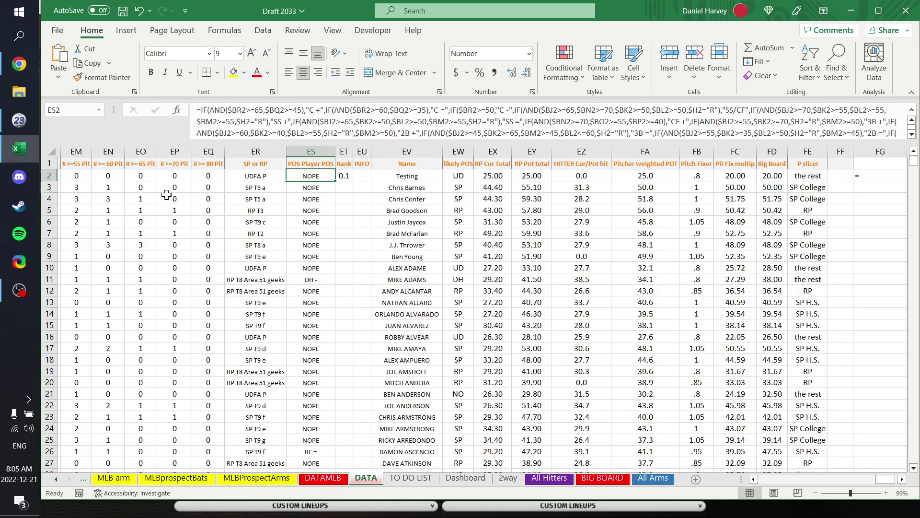
left_click(549, 478)
Step: Check the lookup formulas in D26, E26, L26, I26, O26:R26, R28 and X26
left_click(150, 185)
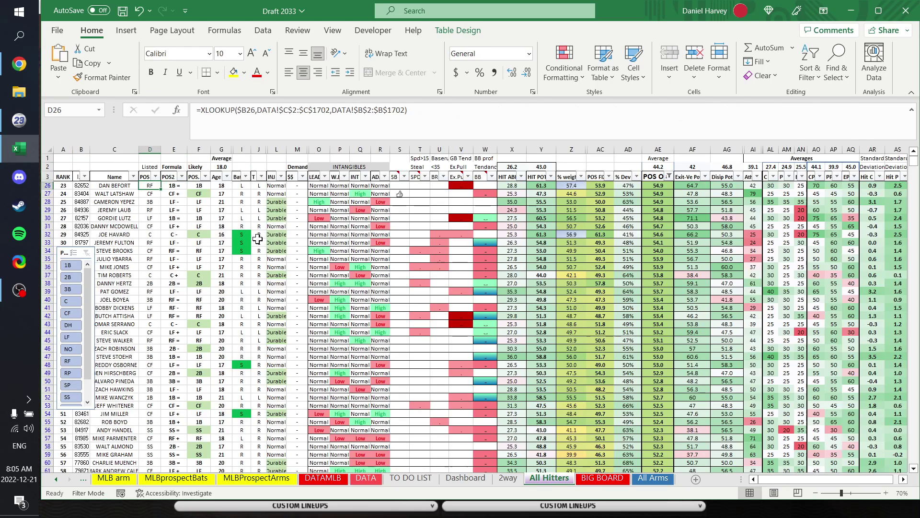
left_click(175, 186)
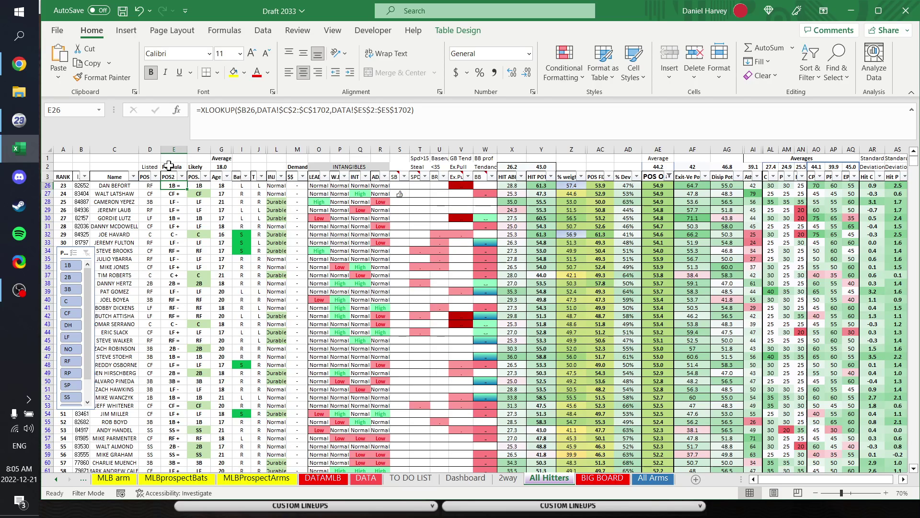
left_click(279, 186)
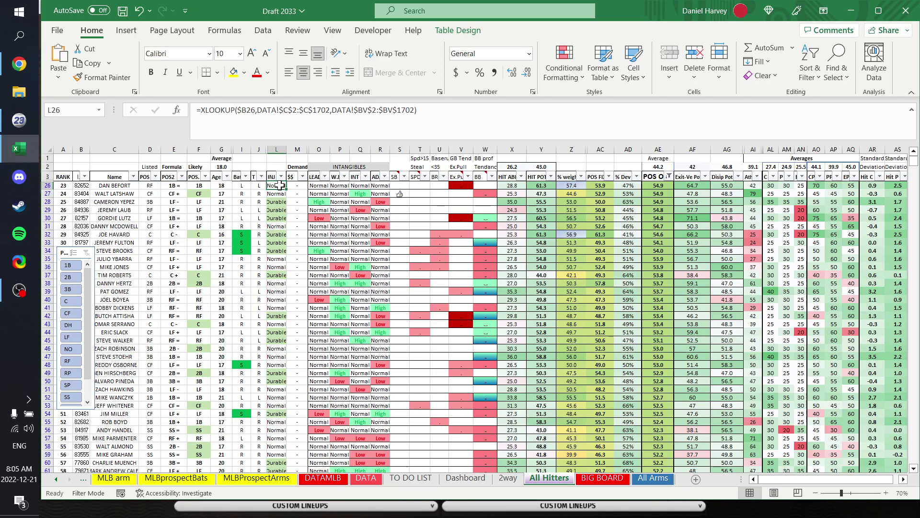
left_click(241, 186)
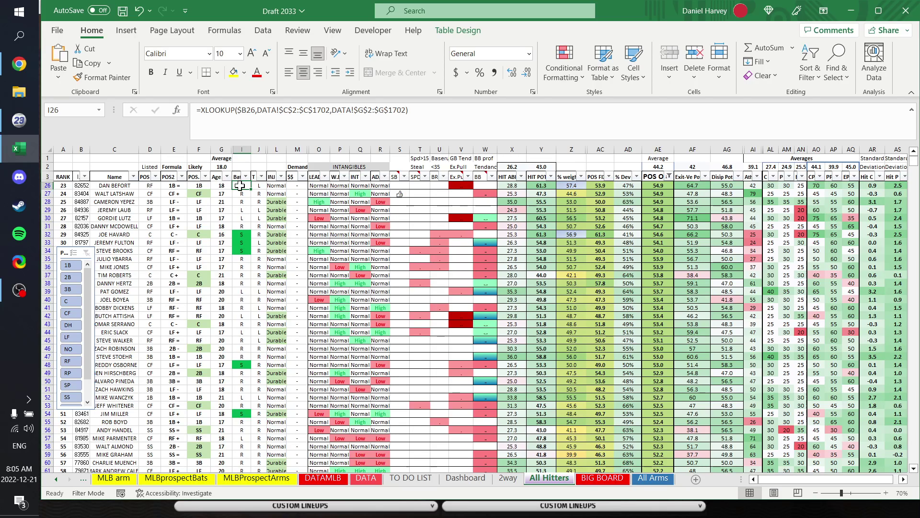
left_click(277, 186)
left_click_drag(319, 186, 378, 186)
left_click(380, 202)
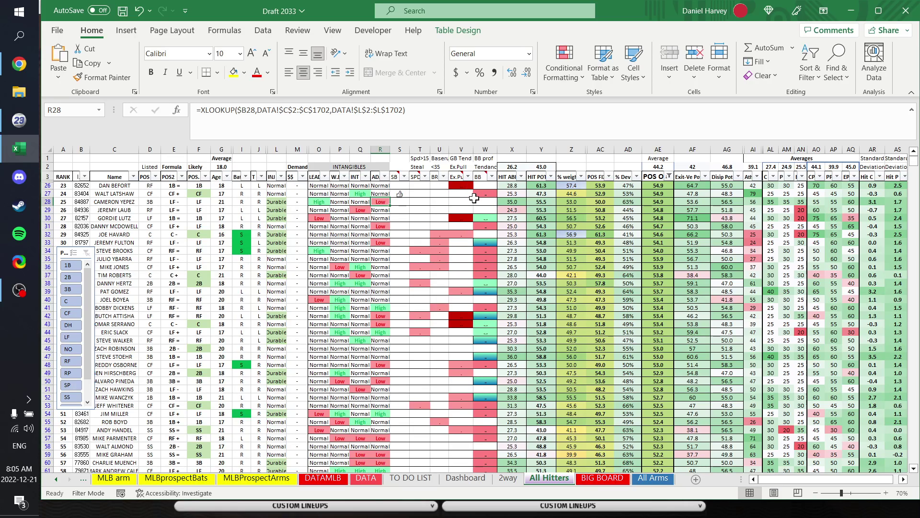
scroll(853, 479, "right", 1)
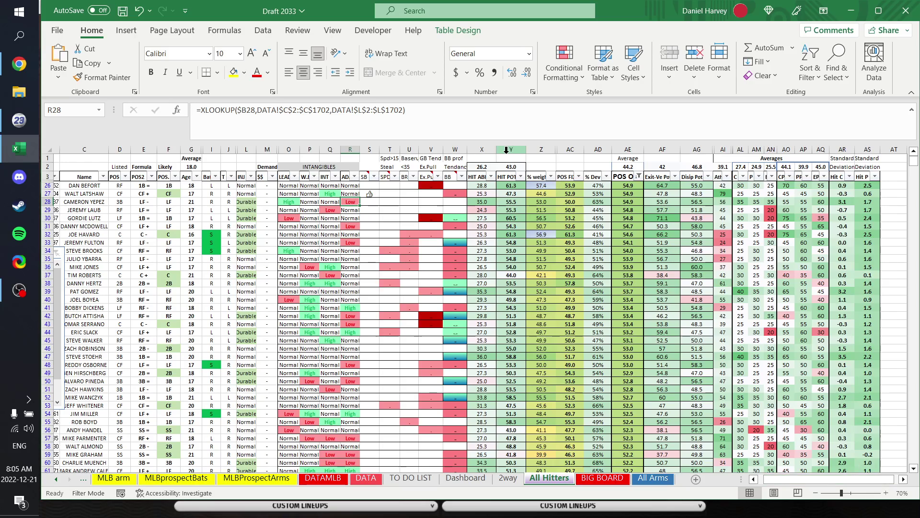
left_click(481, 186)
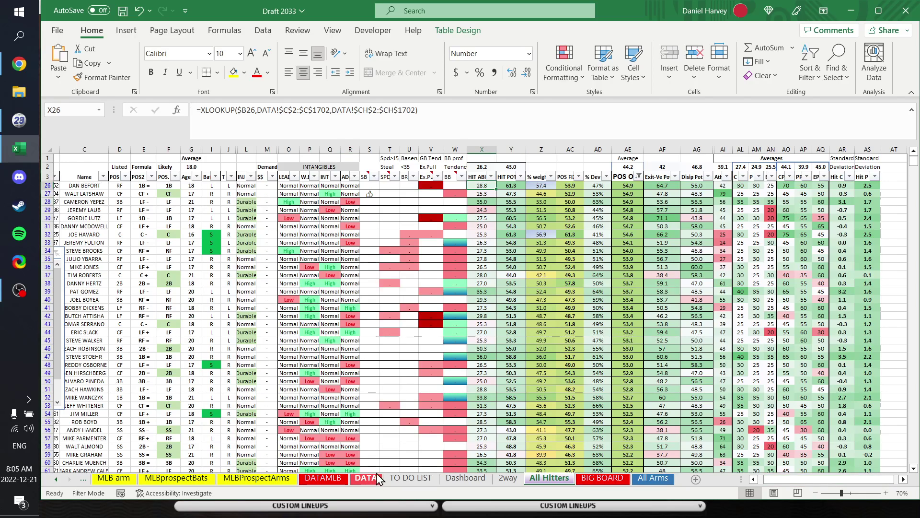
left_click(467, 479)
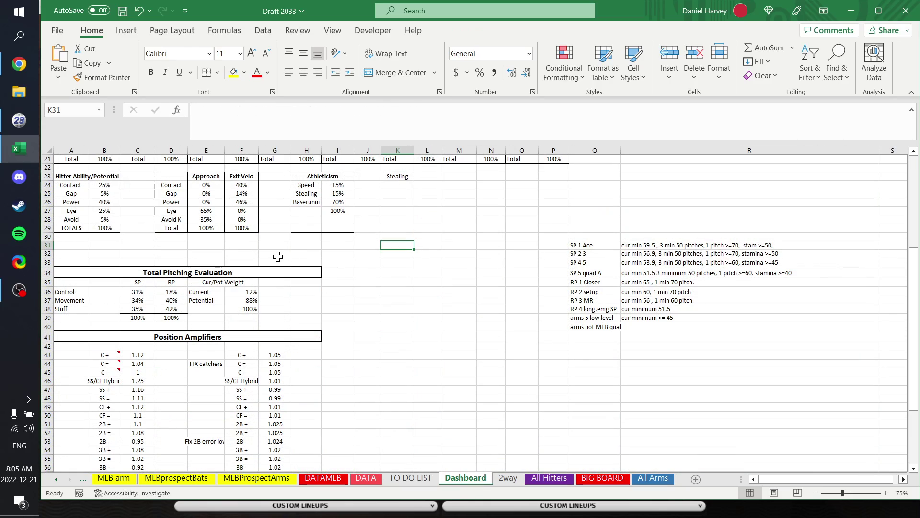
scroll(286, 285, "up", 7)
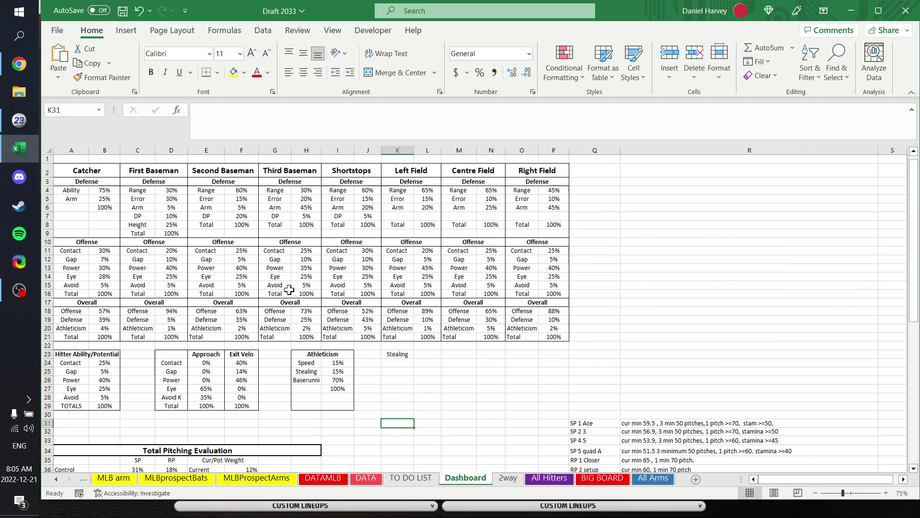
left_click(110, 362)
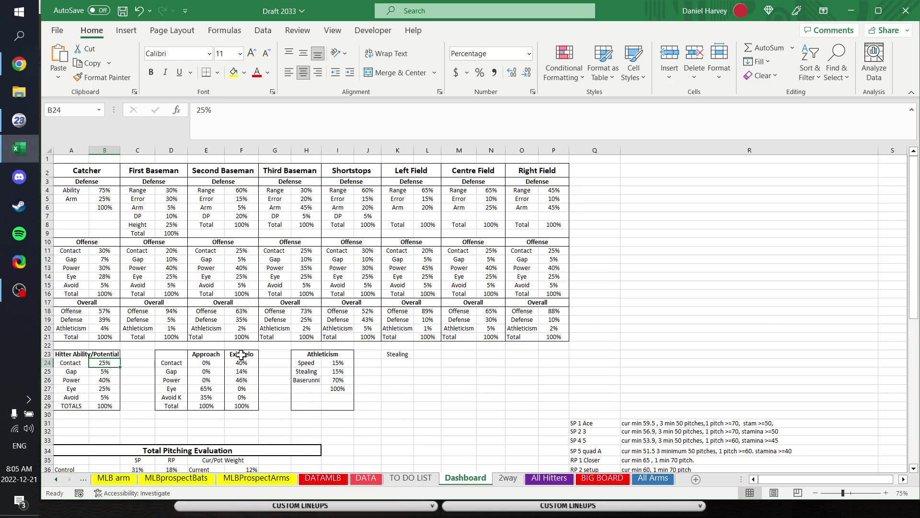
key("Down")
key("Down")
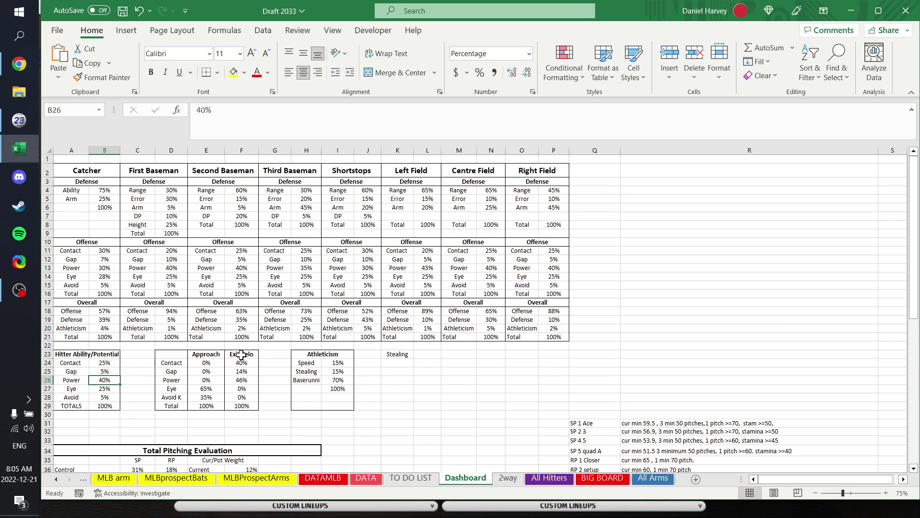
key("Down")
key("Down")
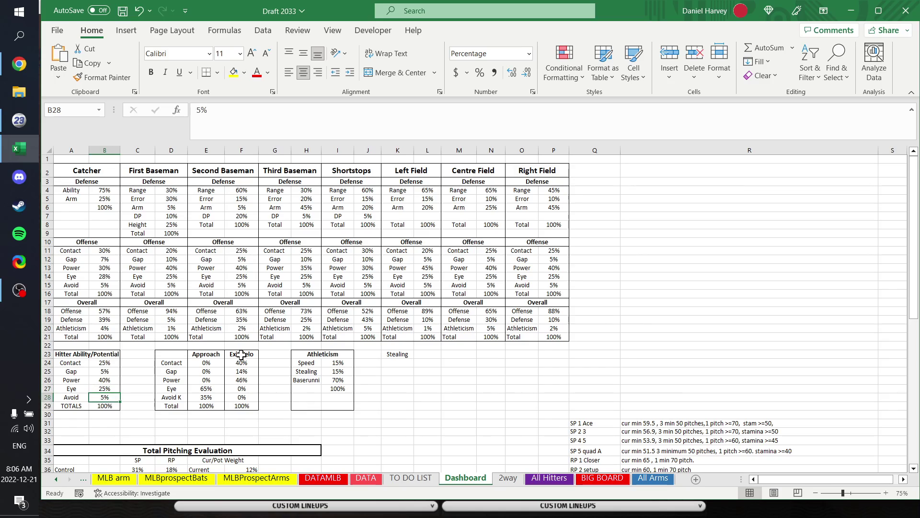
key("Down")
key("Up")
key("Up")
key("Up")
key("Up")
key("Up")
key("Down")
key("Down")
key("Down")
key("Down")
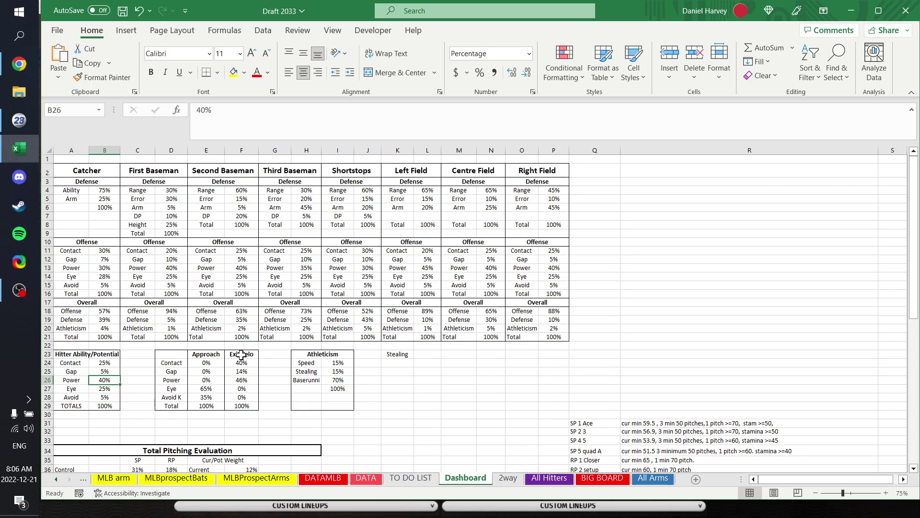
key("Up")
key("Up")
key("Up")
key("Up")
key("Down")
key("Down")
key("Down")
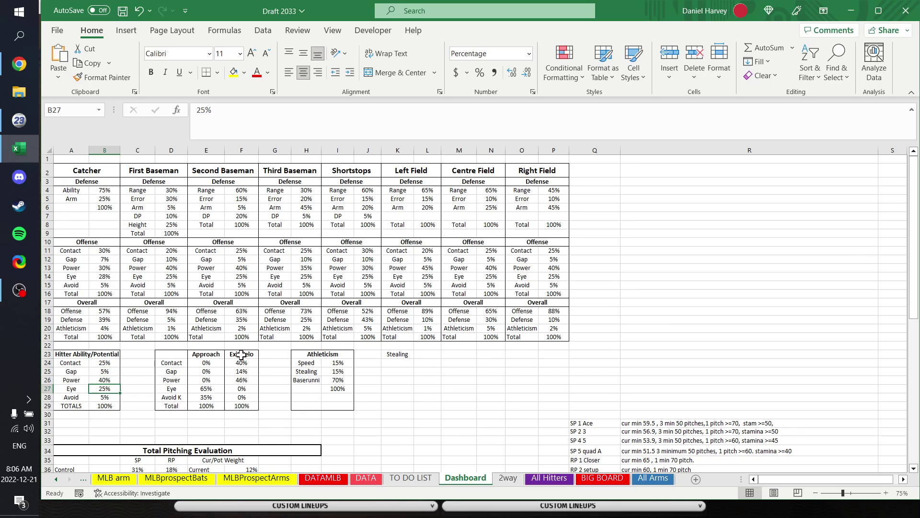
Step: On All Hitters, compare the HIT ABI and HIT POT lookup formulas for the top prospects
left_click(544, 478)
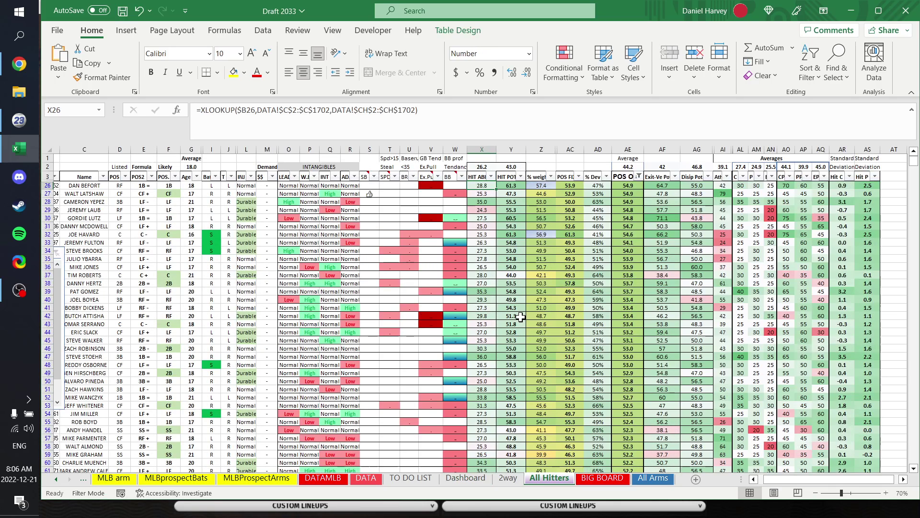
left_click(516, 227)
left_click(483, 186)
key("Down")
key("Down")
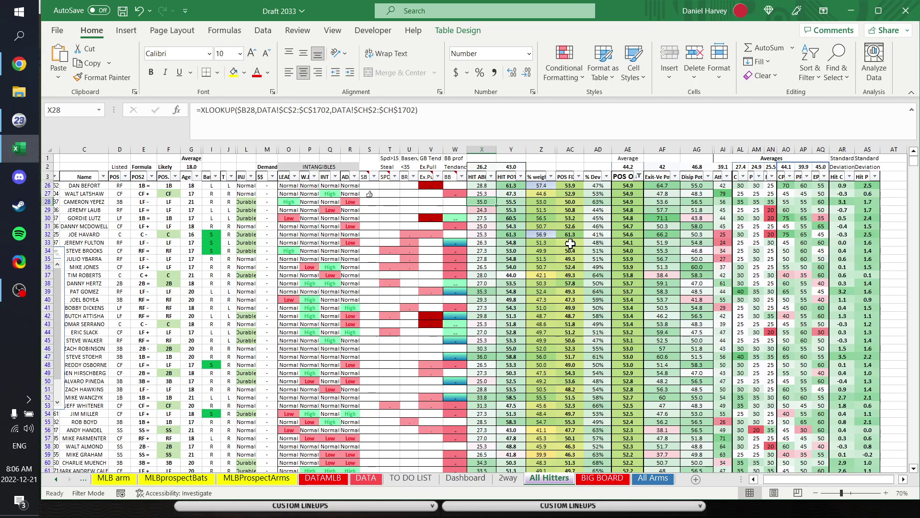
key("Down")
key("Up")
key("Up")
key("Down")
key("Up")
key("Up")
key("Right")
key("Down")
key("Up")
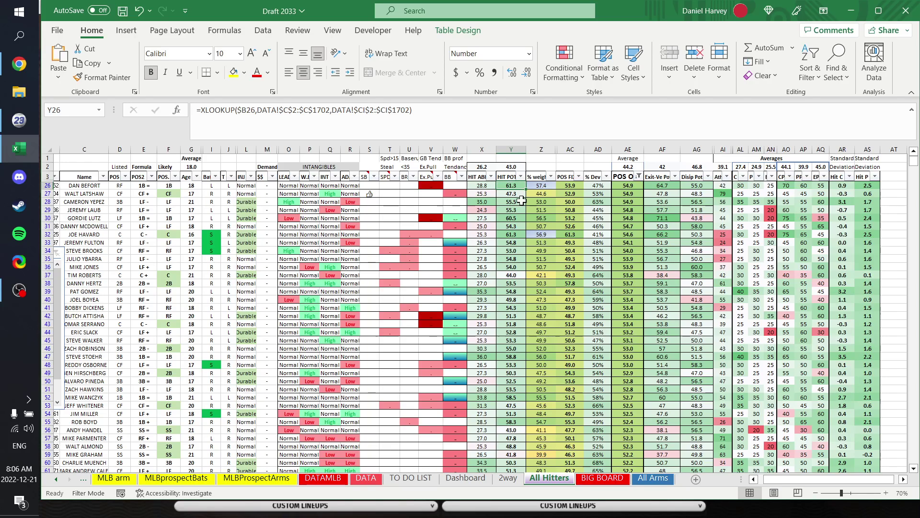
Step: Sort the prospects by HIT POT from largest to smallest
left_click(521, 176)
left_click(502, 208)
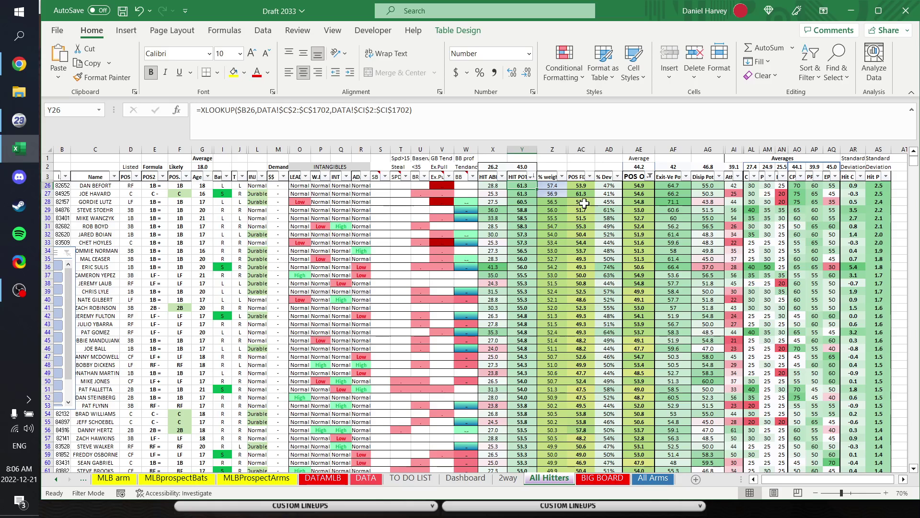
scroll(769, 479, "left", 1)
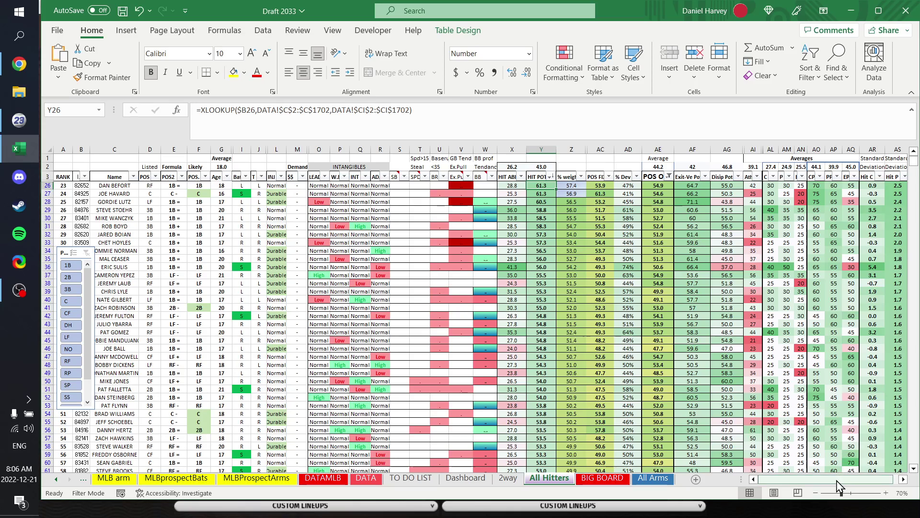
scroll(830, 479, "right", 2)
left_click(550, 177)
left_click(568, 224)
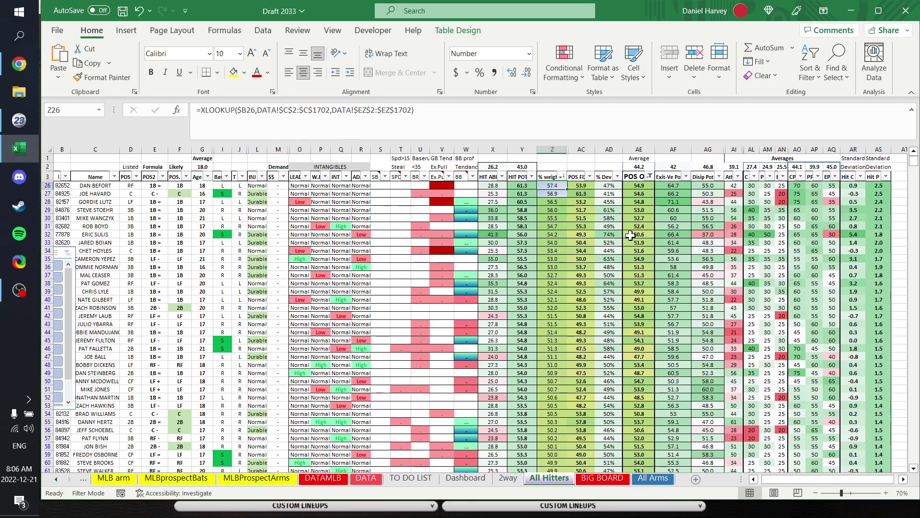
left_click_drag(494, 186, 522, 186)
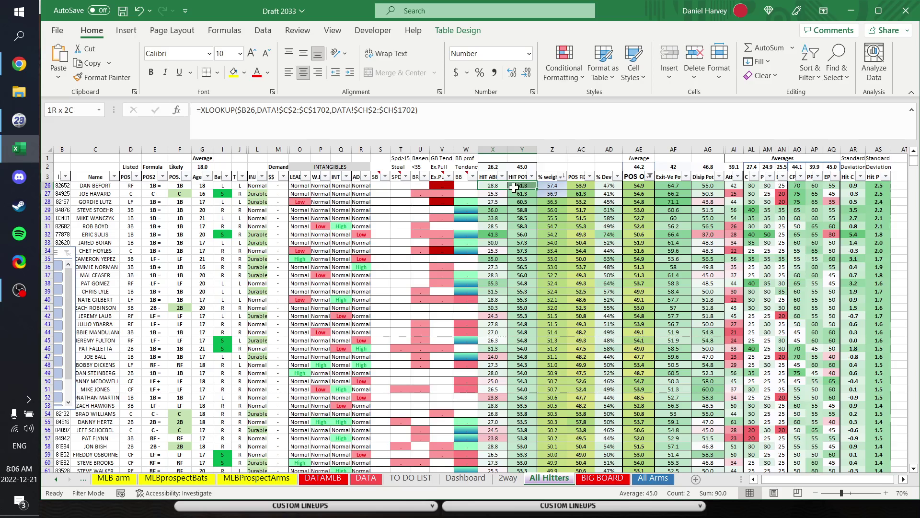
left_click(524, 186)
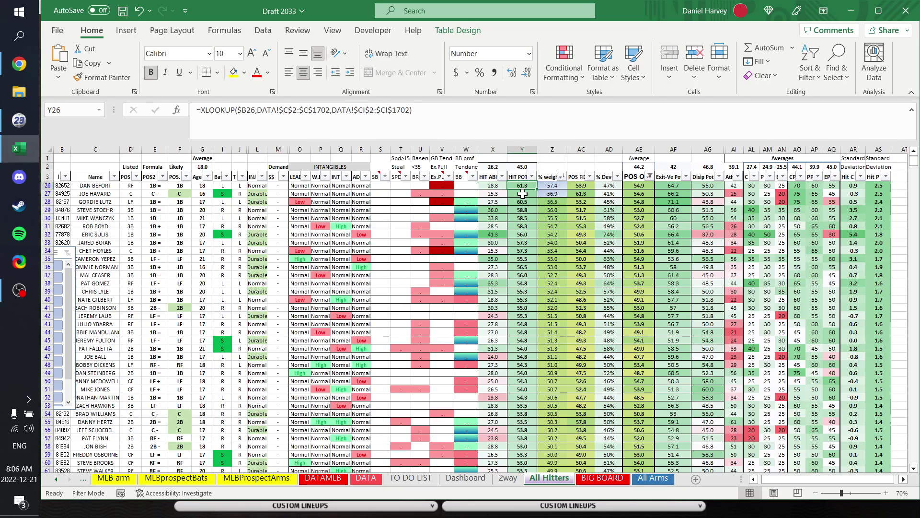
left_click(551, 187)
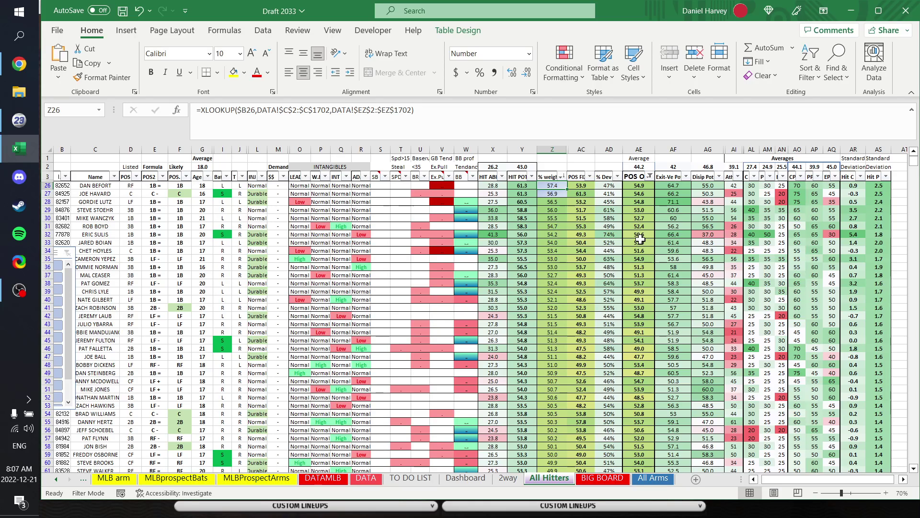
key("Left")
key("Left")
key("Down")
key("Down")
key("Down")
key("Down")
key("Down")
key("Down")
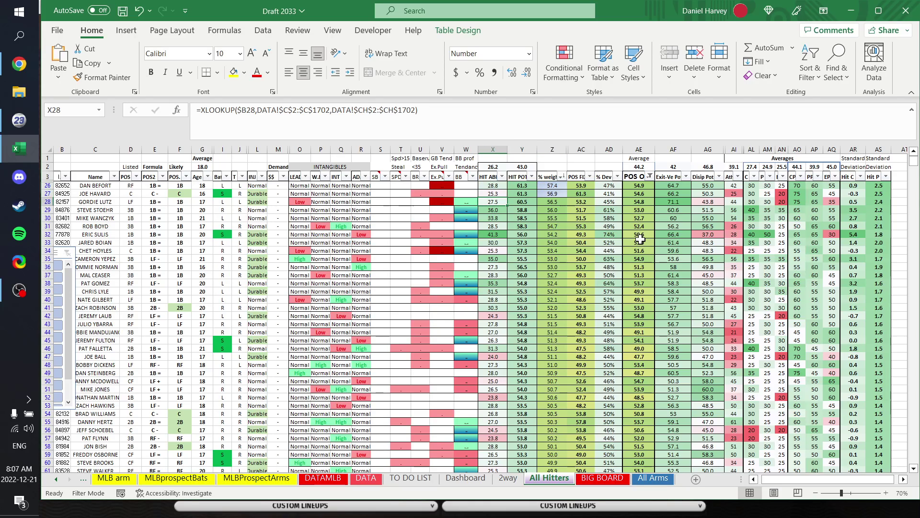
key("Right")
key("Right")
key("Left")
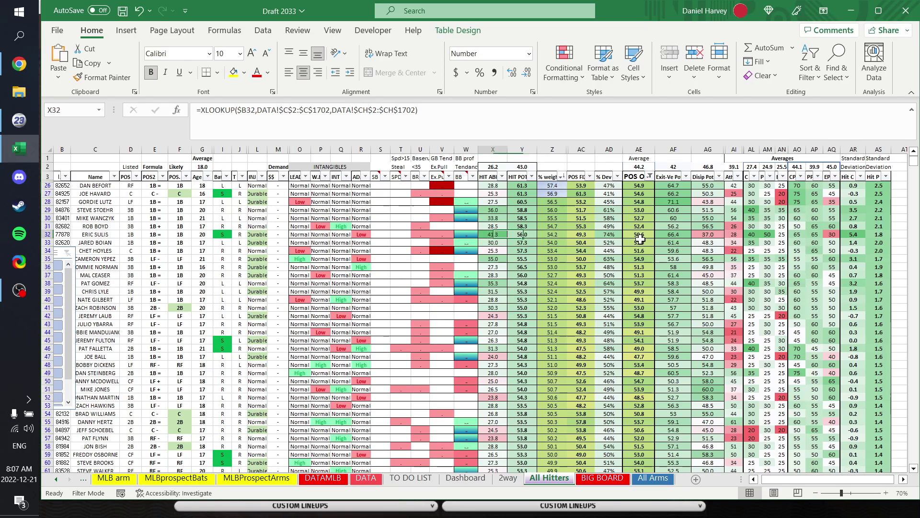
key("Right")
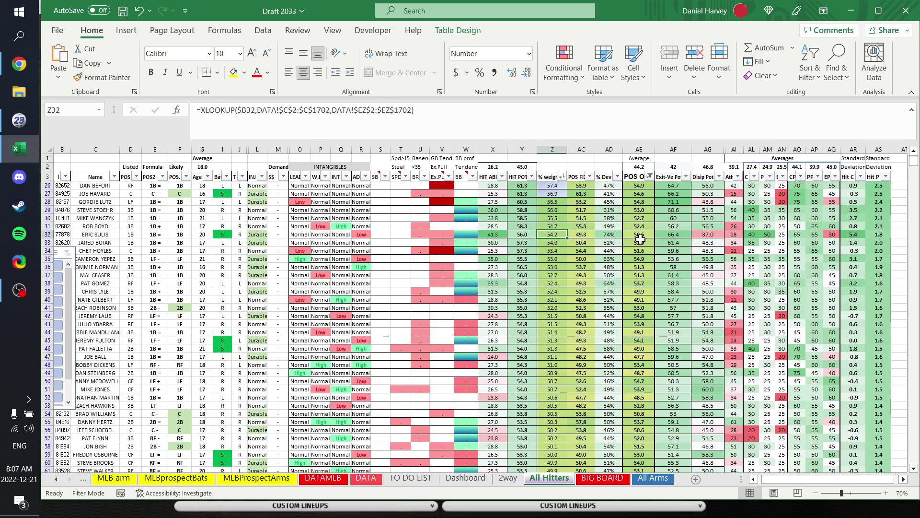
key("Left")
key("Left")
key("Right")
key("Right")
key("Up")
key("Down")
key("Down")
key("Down")
key("Up")
key("Up")
key("Up")
key("Up")
key("Up")
key("Up")
key("Left")
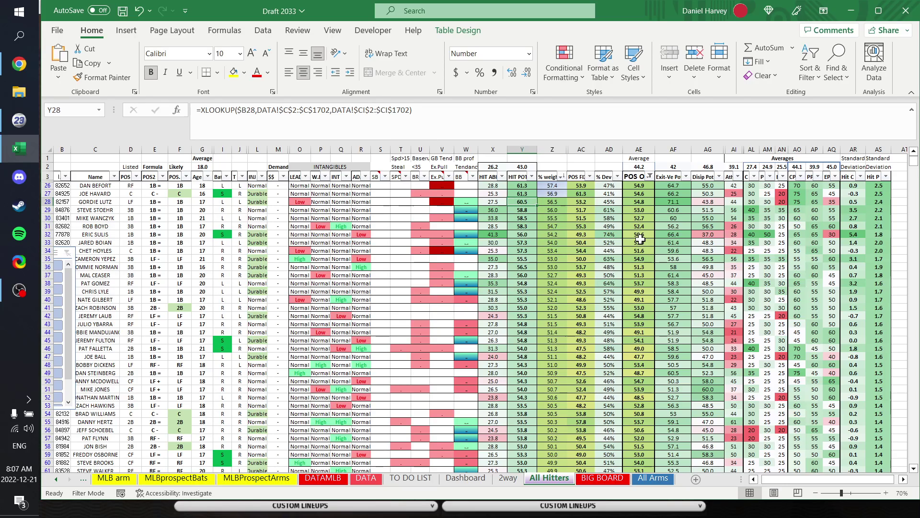
key("Up")
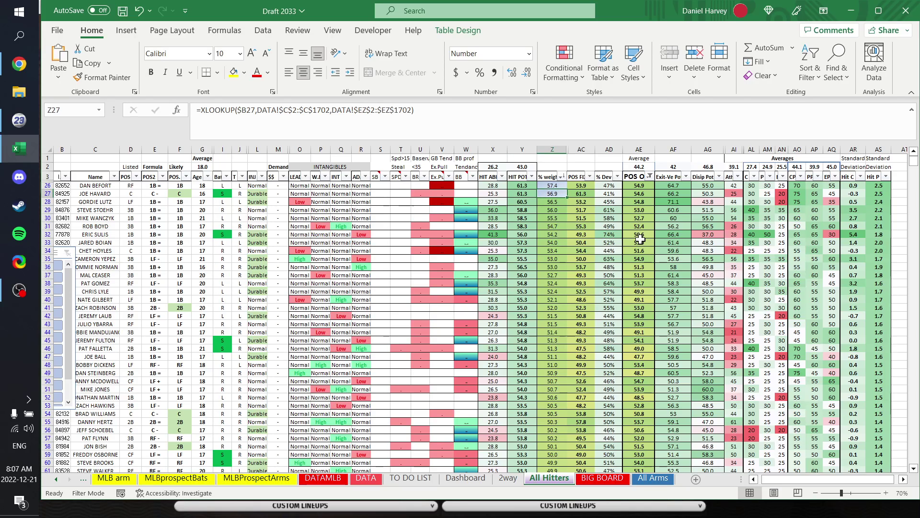
key("Left")
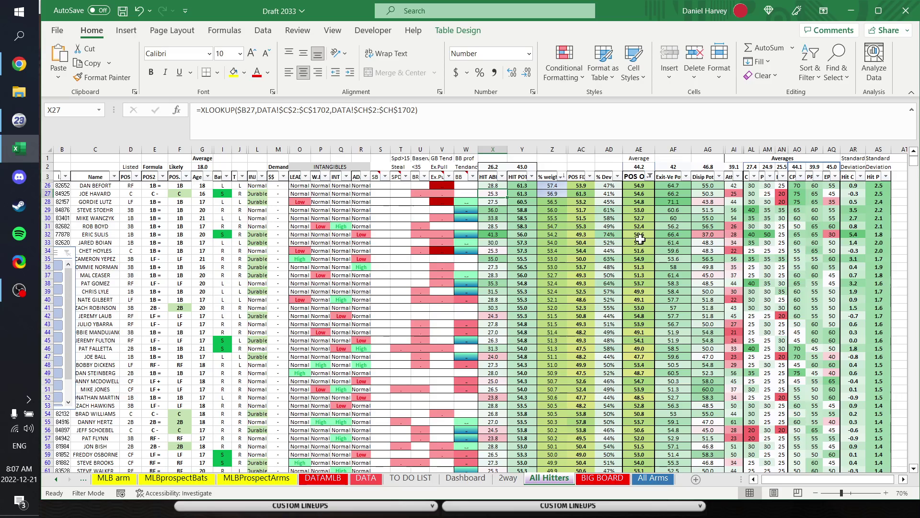
key("Right")
key("Right")
key("Right")
key("Right")
key("Right")
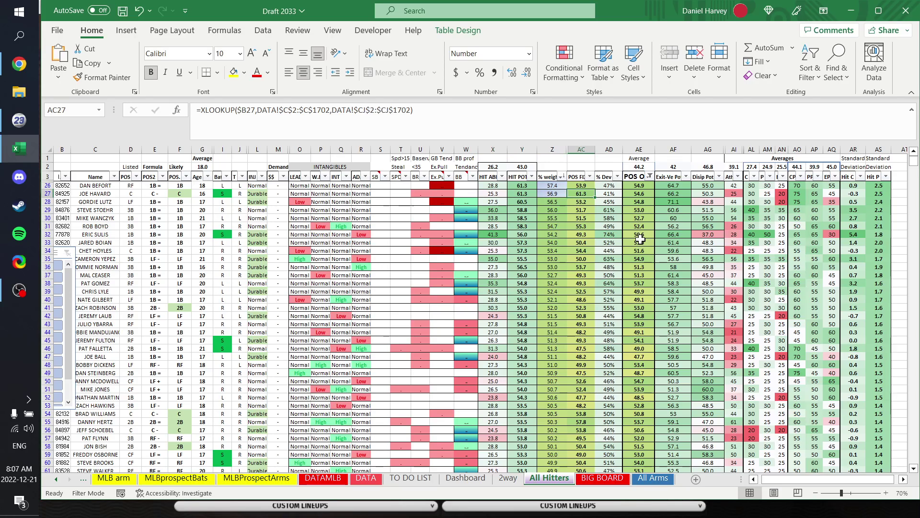
key("Up")
key("Left")
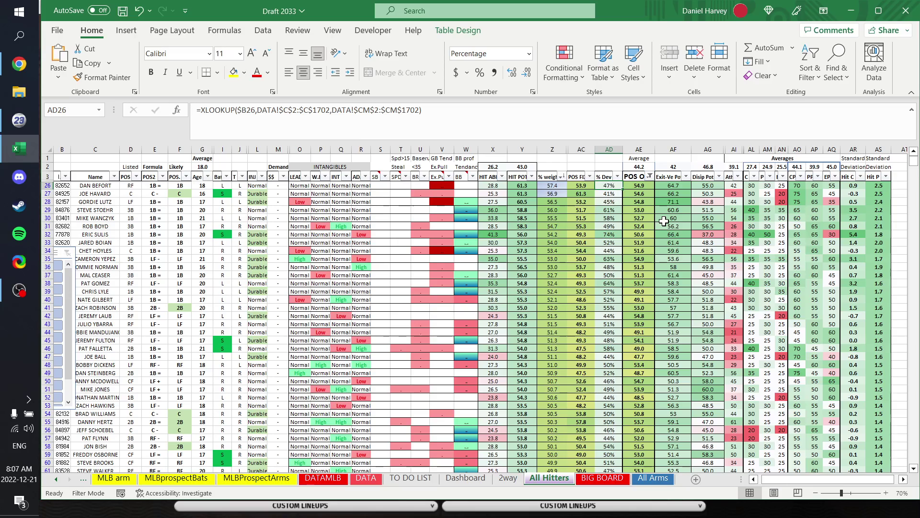
key("Down")
key("Down")
key("Down")
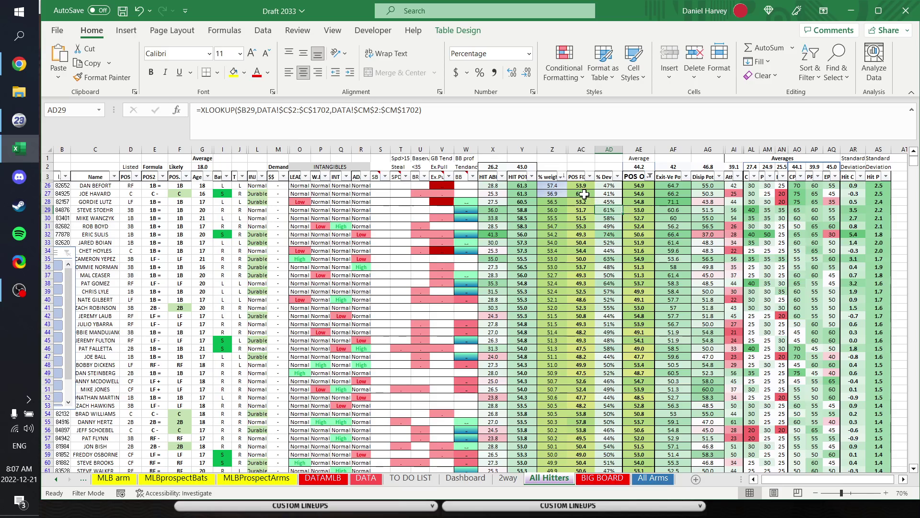
left_click_drag(593, 153, 592, 151)
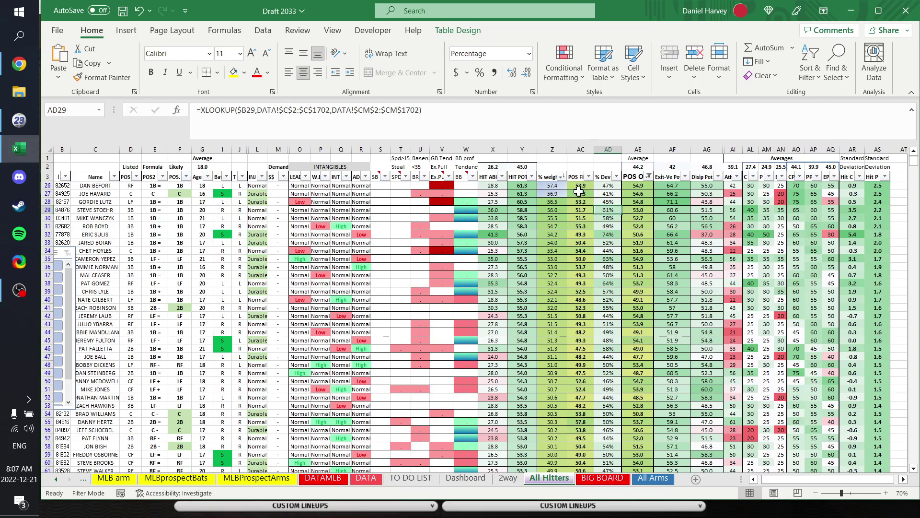
Step: Check the column AC formula, then view the POS fixer formula in DATA cell CJ2
left_click(579, 185)
left_click(365, 478)
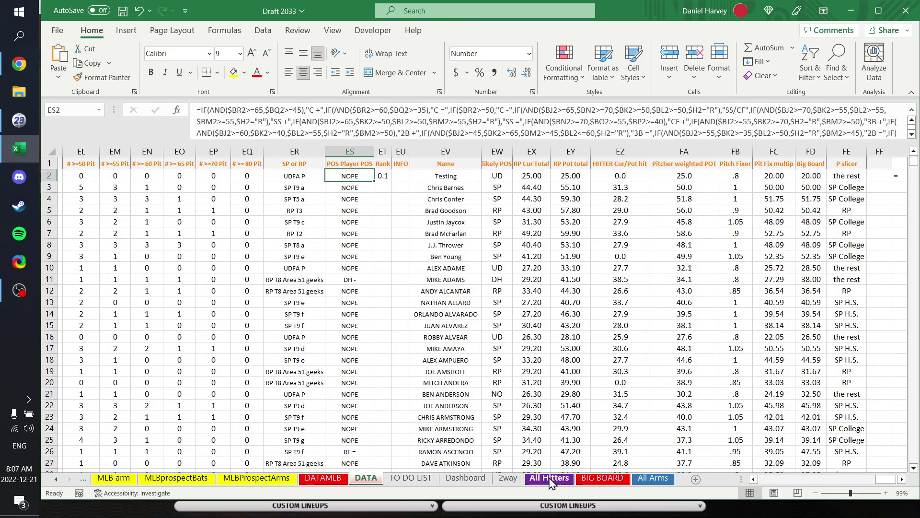
left_click(559, 477)
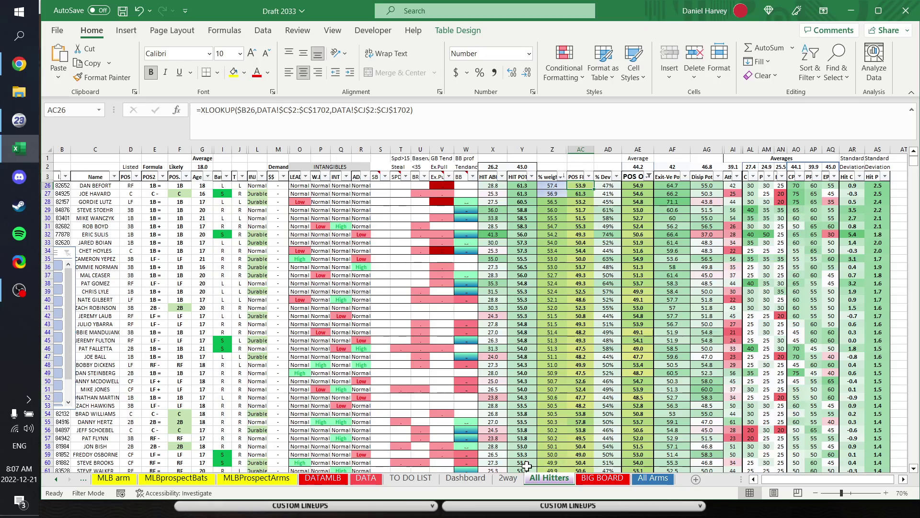
left_click(366, 478)
scroll(782, 400, "left", 15)
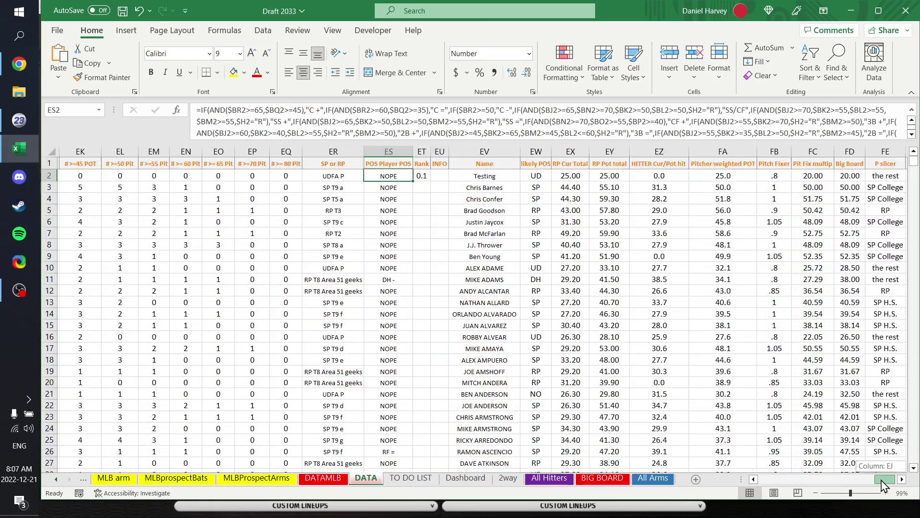
left_click(358, 175)
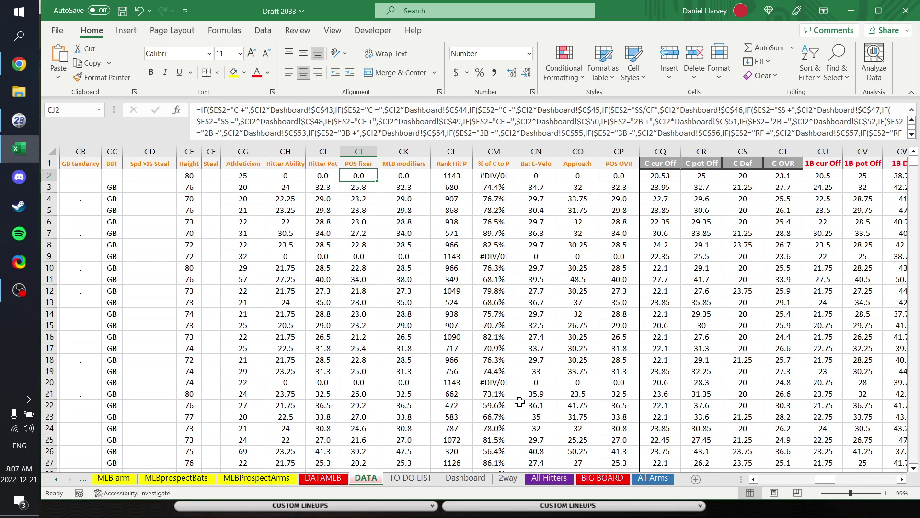
Step: Compare the column AC, % weigh, HIT POT and % Dev formulas across rows 26–28
left_click(549, 478)
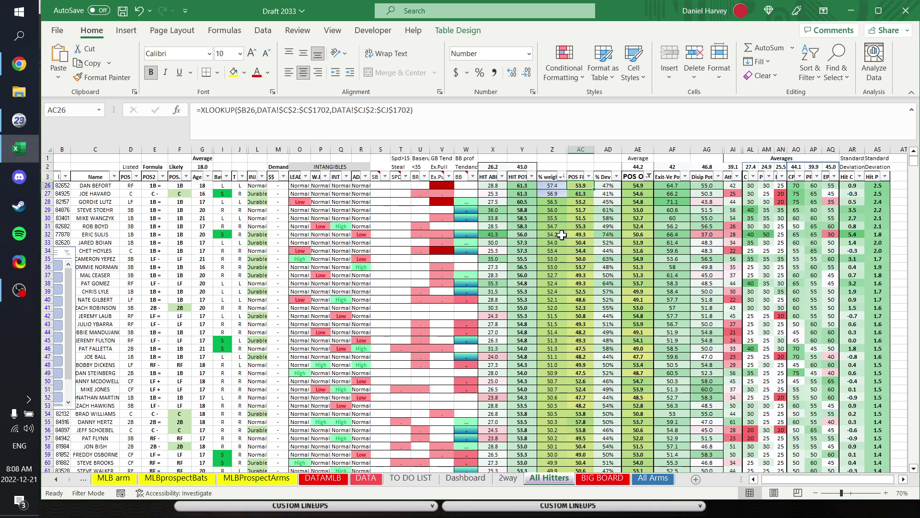
key("Down")
key("Down")
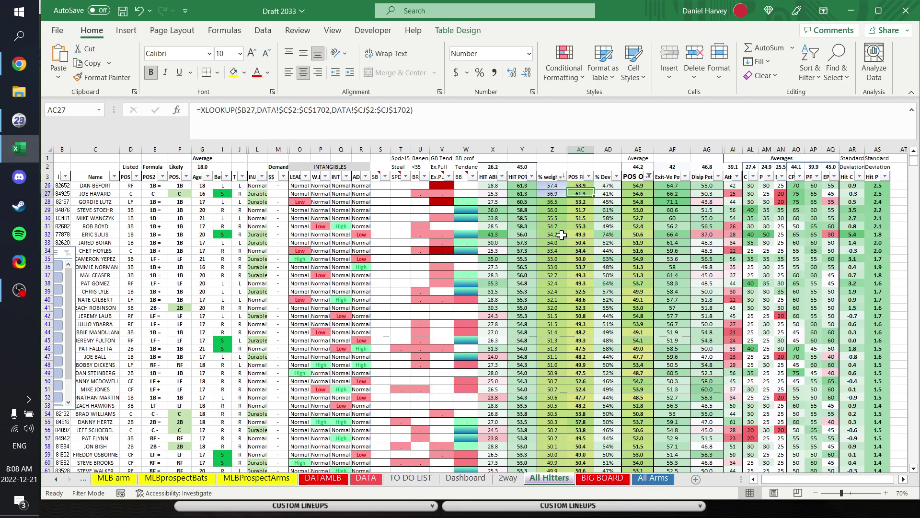
key("Up")
key("Up")
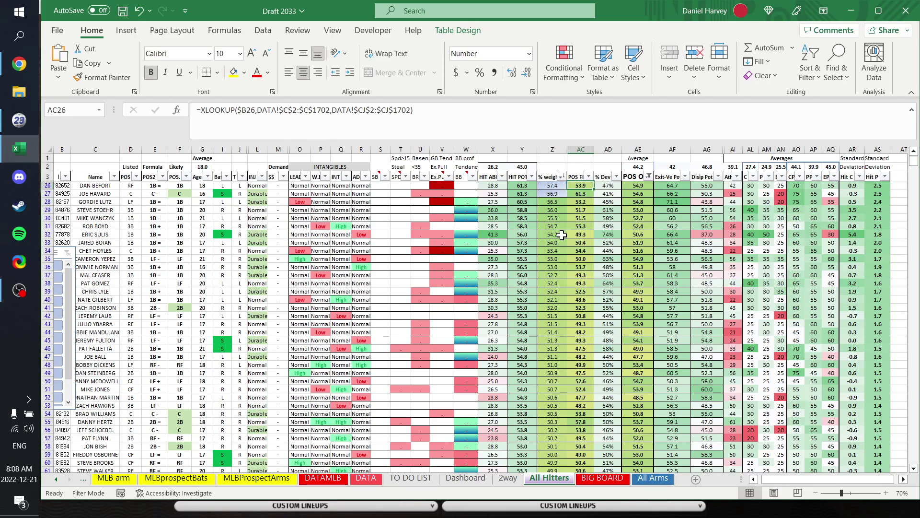
key("Down")
key("Down")
key("Down")
key("Down")
key("Down")
key("Up")
key("Up")
key("Up")
key("Up")
key("Up")
key("Left")
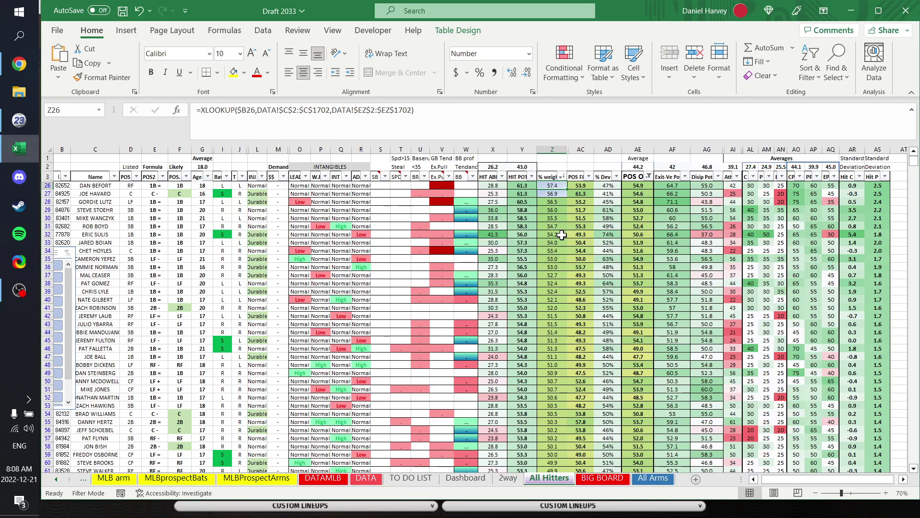
key("Left")
key("Right")
key("Right")
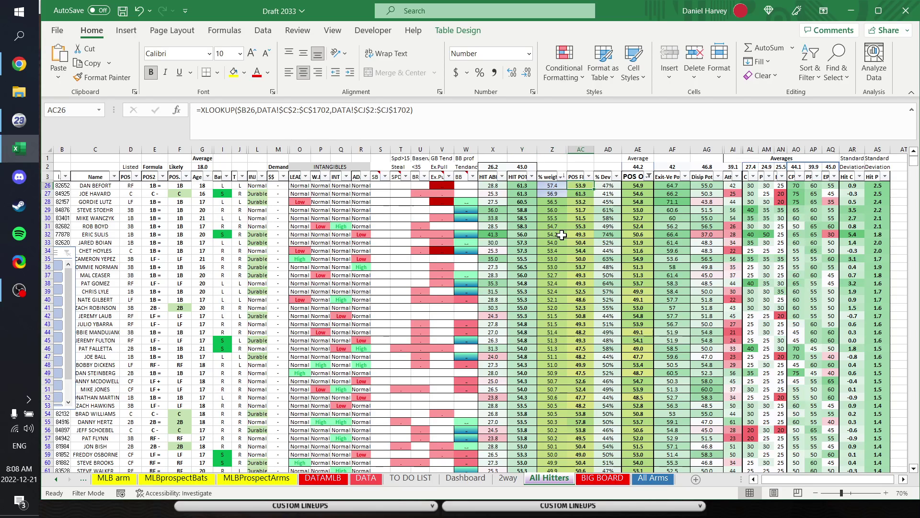
key("Down")
key("Left")
key("Left")
key("Right")
key("Right")
key("Left")
key("Left")
key("Left")
key("Left")
key("Left")
key("Left")
key("Left")
key("Left")
key("Left")
key("Left")
key("Left")
key("Left")
key("Left")
key("Left")
key("Left")
key("Left")
key("Left")
key("Left")
key("Left")
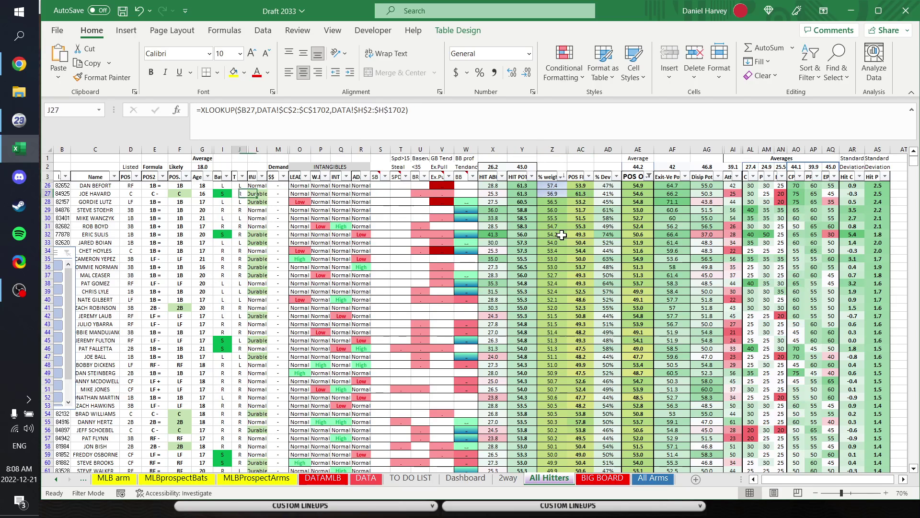
key("Right")
key("Right")
key("Right")
key("Right")
key("Right")
key("Right")
key("Right")
key("Right")
key("Right")
key("Right")
key("Right")
key("Right")
key("Right")
key("Right")
key("Right")
key("Right")
key("Right")
key("Right")
key("Right")
key("Right")
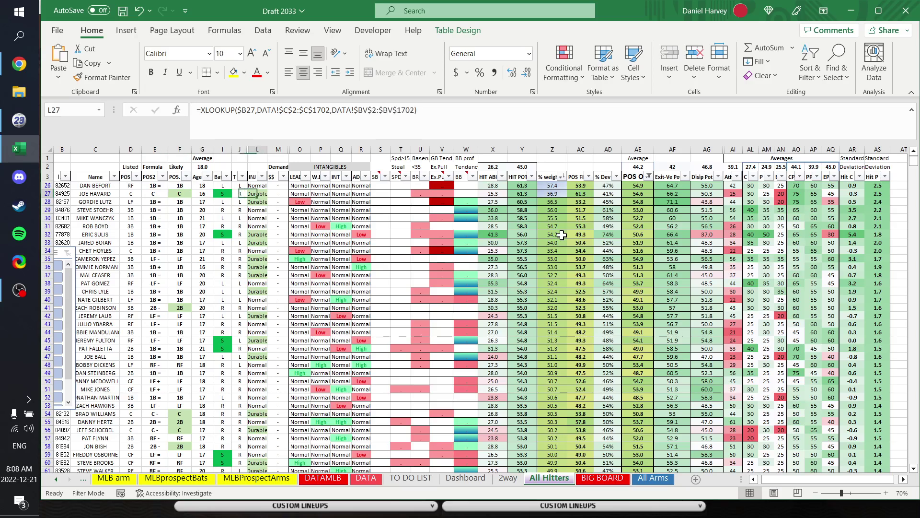
key("Left")
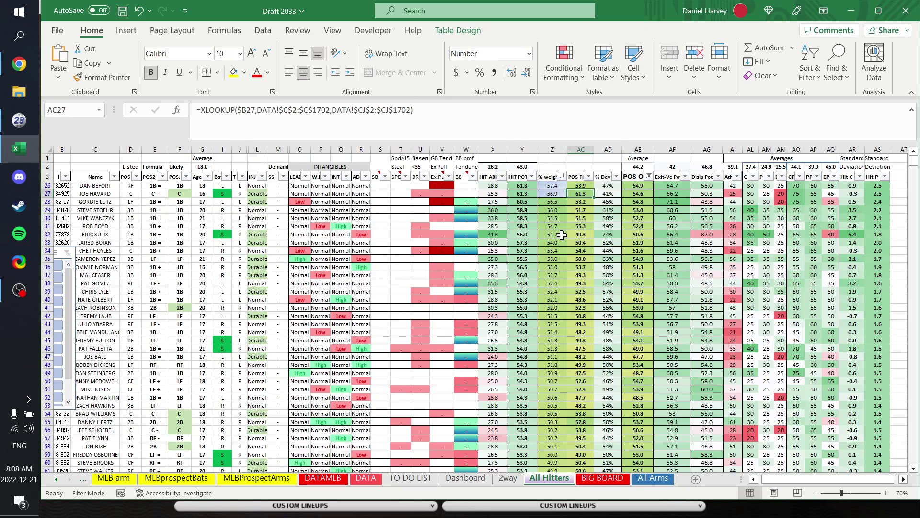
Step: Check the row-26 and exit velocity potential lookups, then switch to the Dashboard sheet
left_click(580, 185)
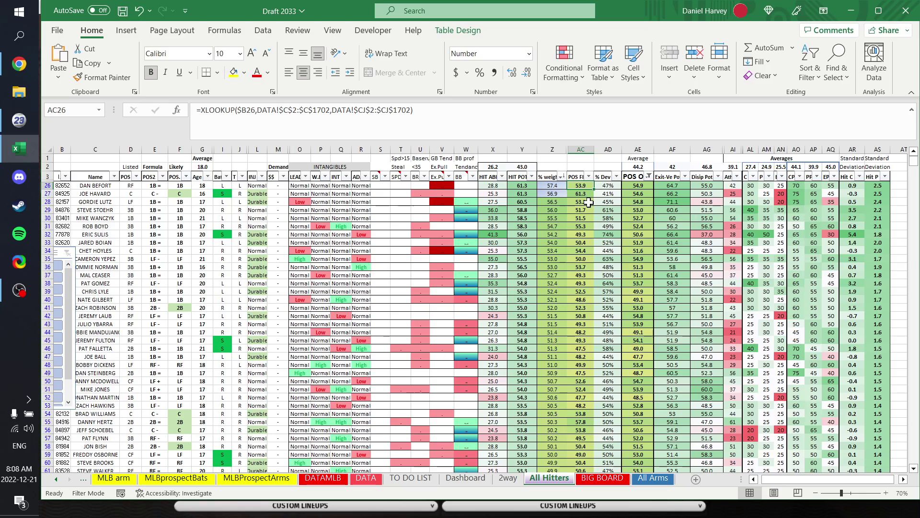
left_click_drag(858, 480, 867, 480)
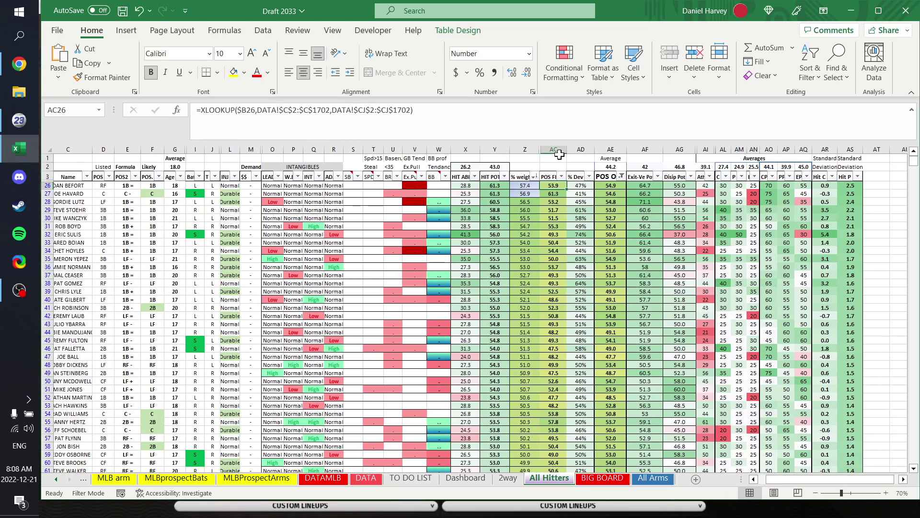
left_click(648, 186)
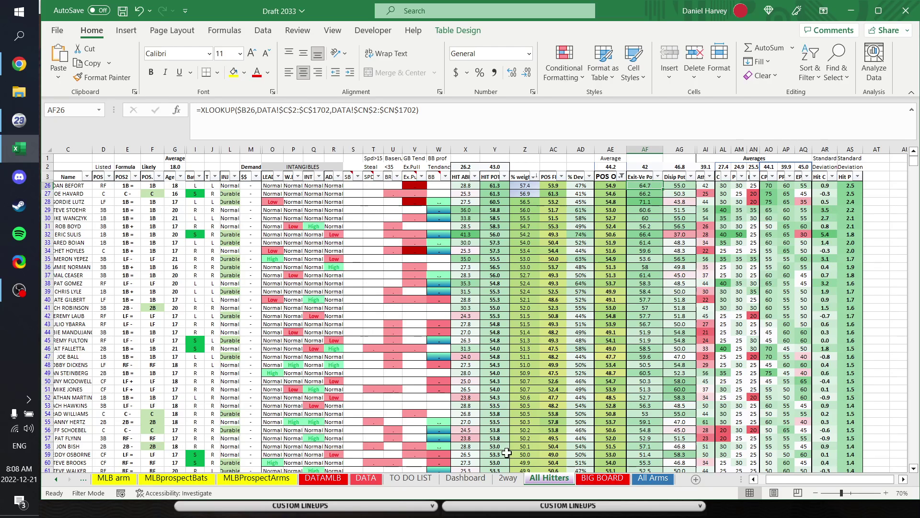
left_click(465, 477)
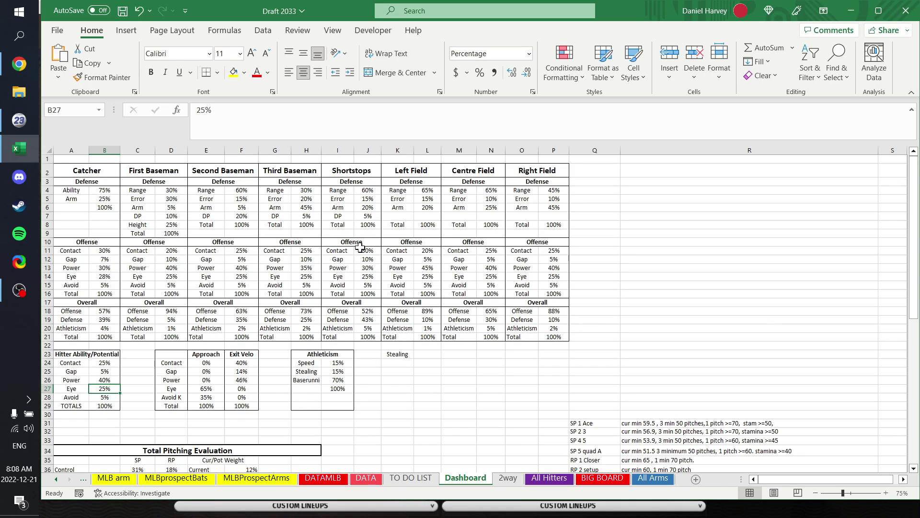
left_click(245, 363)
key("Down")
key("Down")
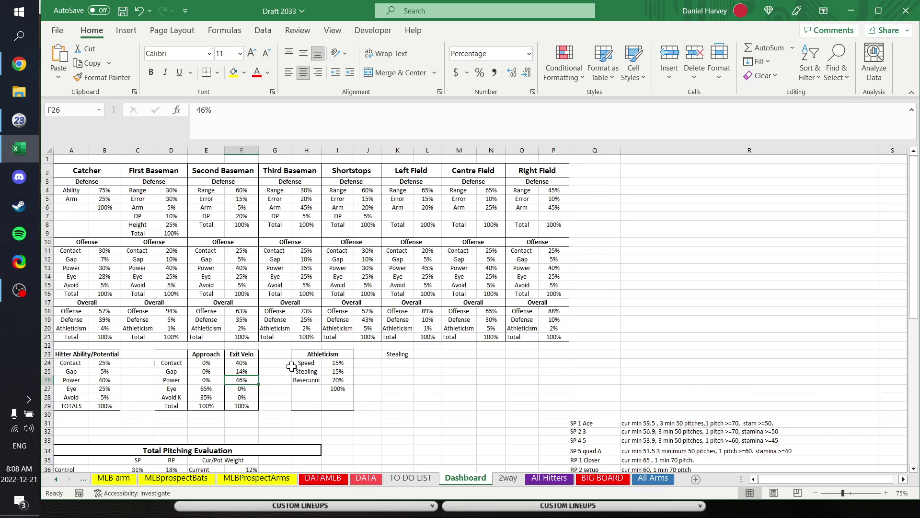
key("Down")
key("Down")
key("Up")
key("Up")
key("Right")
key("Left")
key("Left")
key("Down")
key("Down")
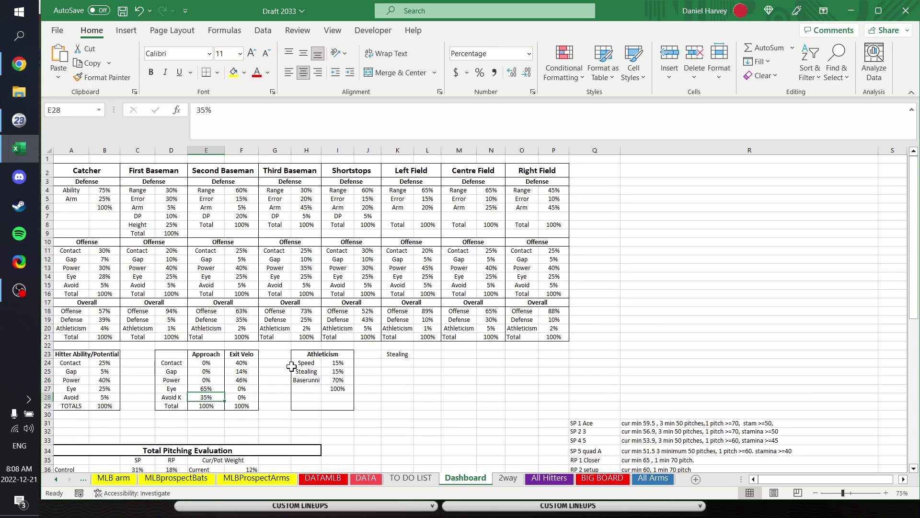
key("Up")
key("Down")
key("Up")
key("Up")
key("Right")
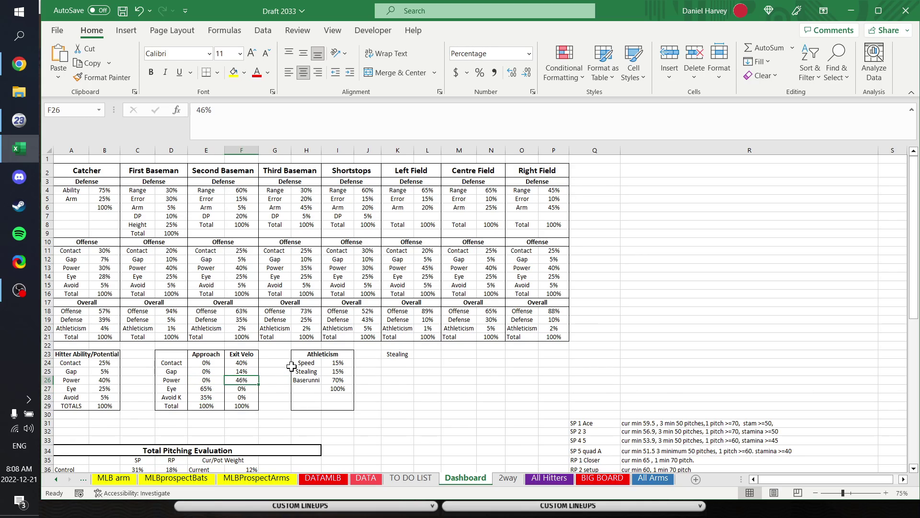
key("Up")
key("Up")
key("Down")
Step: Back on All Hitters, read the discipline and exit velocity potential lookup formulas
left_click(547, 477)
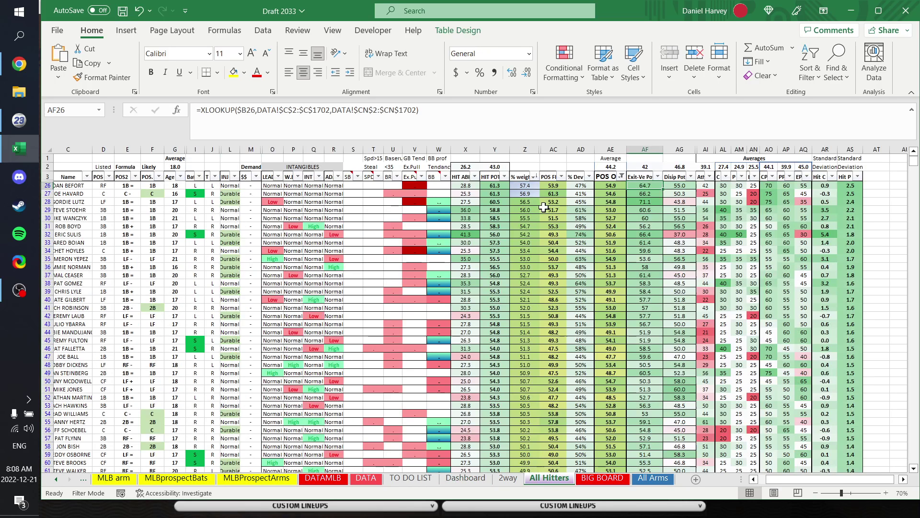
left_click(601, 210)
key("Right")
key("Up")
key("Up")
key("Up")
key("Right")
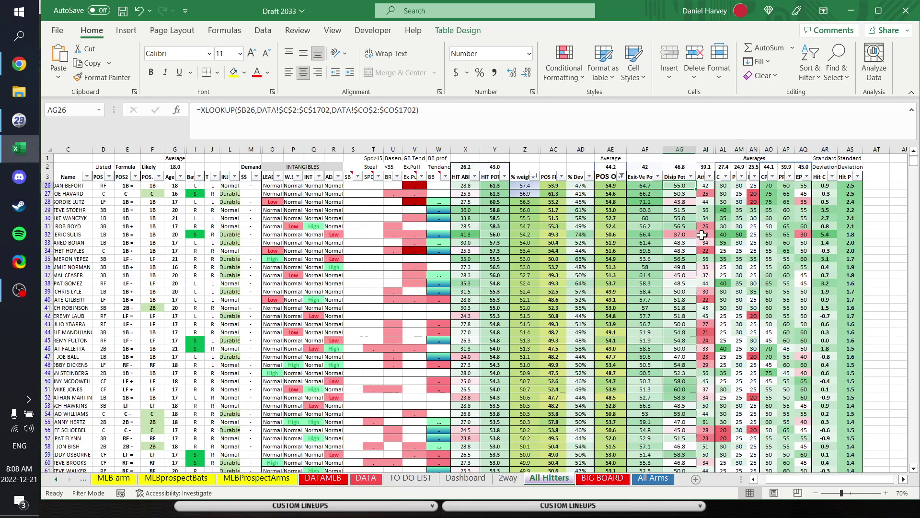
key("Left")
key("Right")
key("Right")
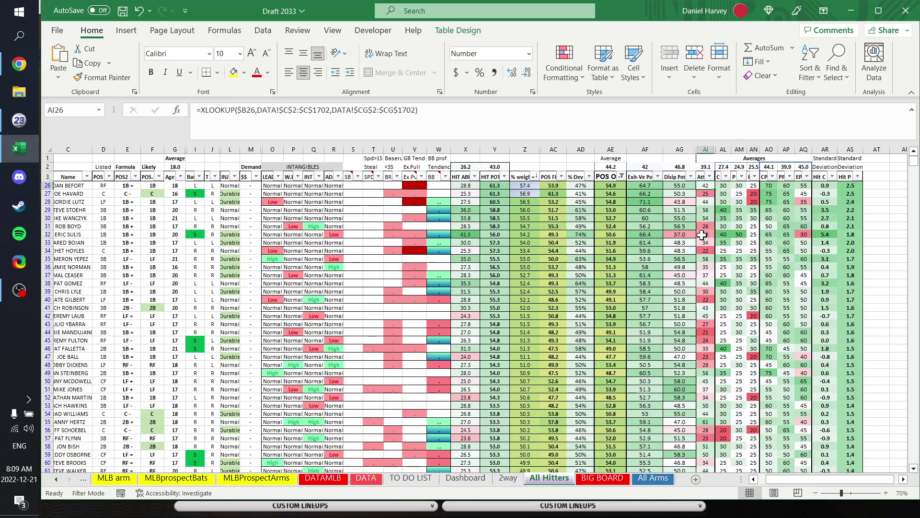
Step: Read the row-26 lookup formulas in columns AK through AQ
key("Down")
key("Down")
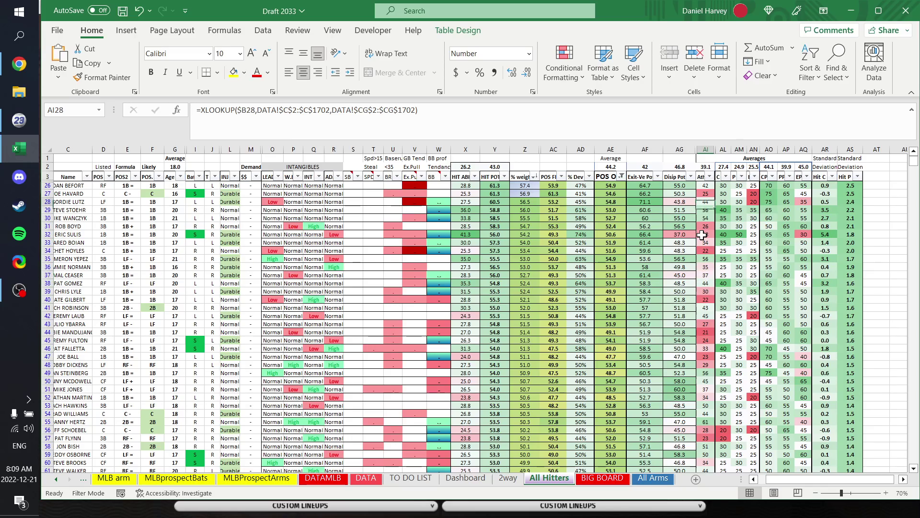
key("Up")
key("Up")
key("Right")
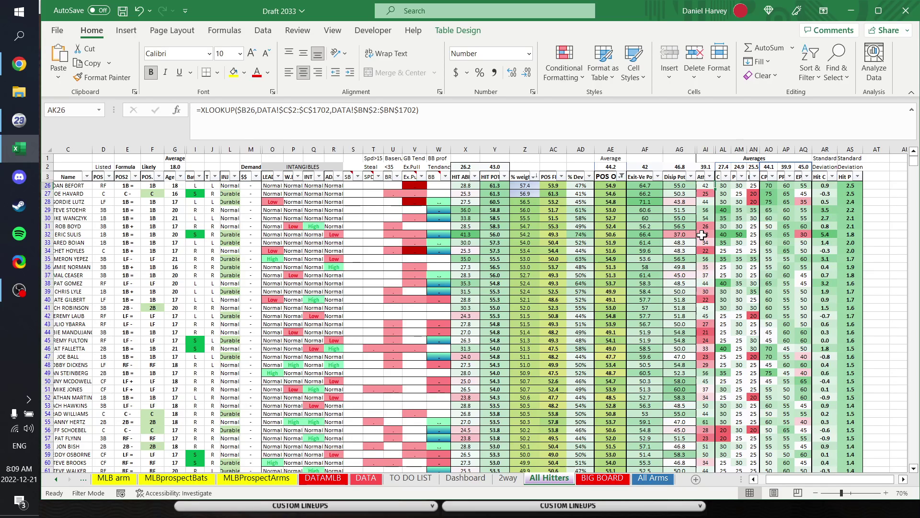
key("Right")
key("Right")
key("Right")
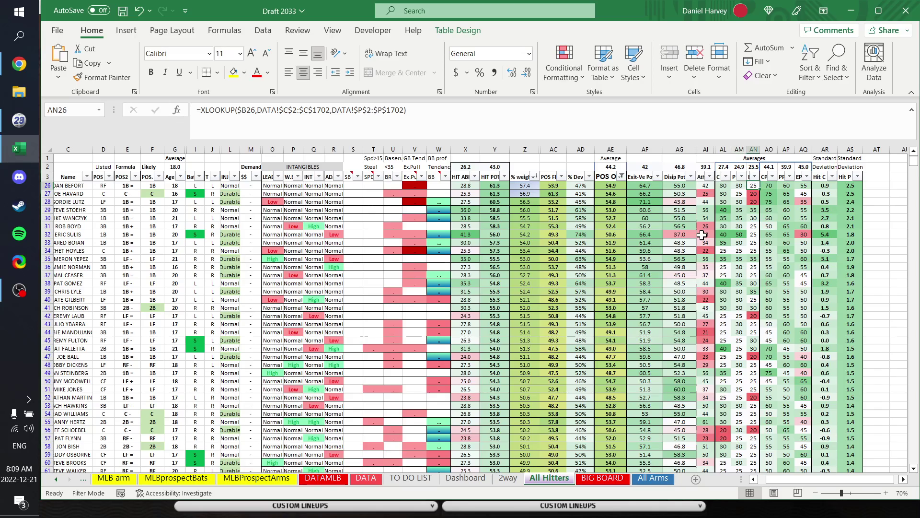
key("Right")
key("Right")
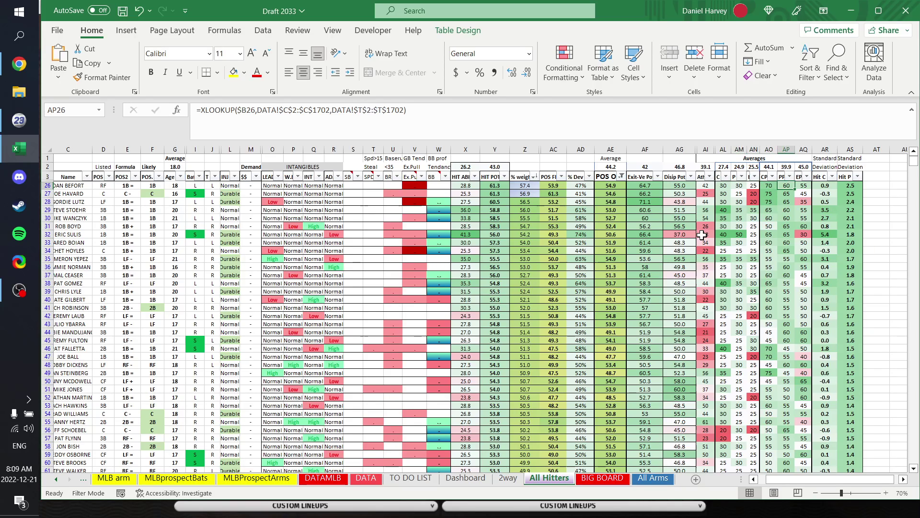
key("Right")
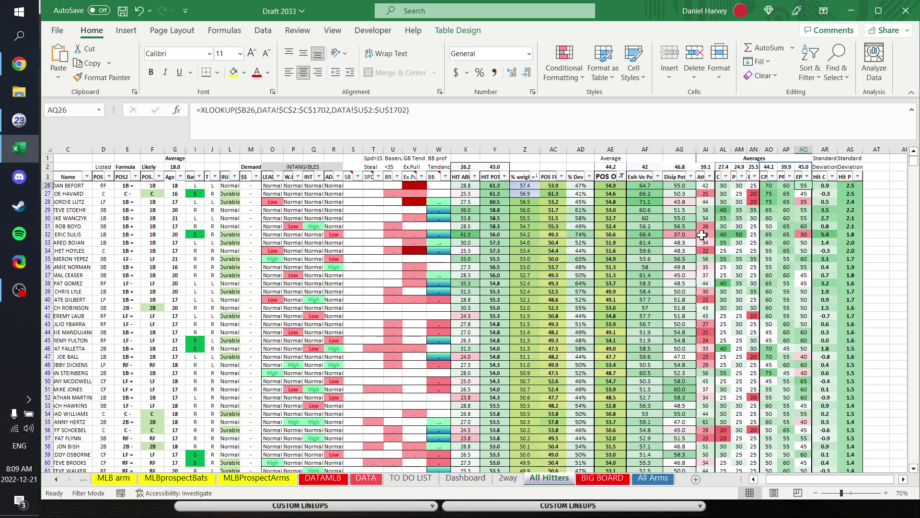
key("Right")
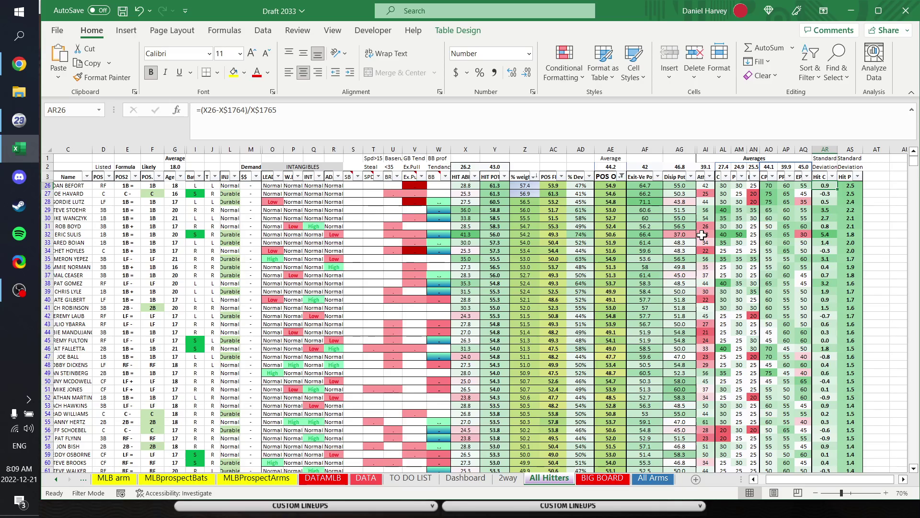
Step: Check both standard deviation formulas and the AL2–AQ2 column averages
key("Right")
key("Left")
key("Down")
key("Right")
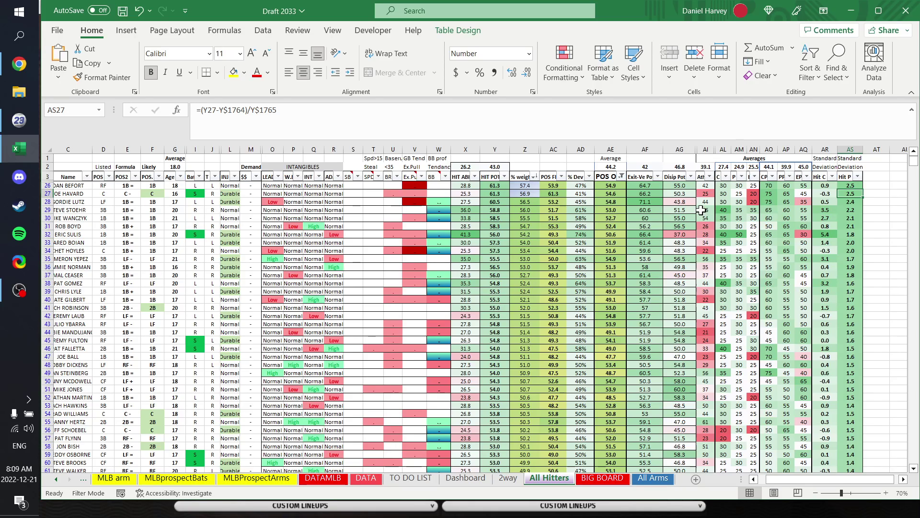
left_click_drag(723, 167, 803, 167)
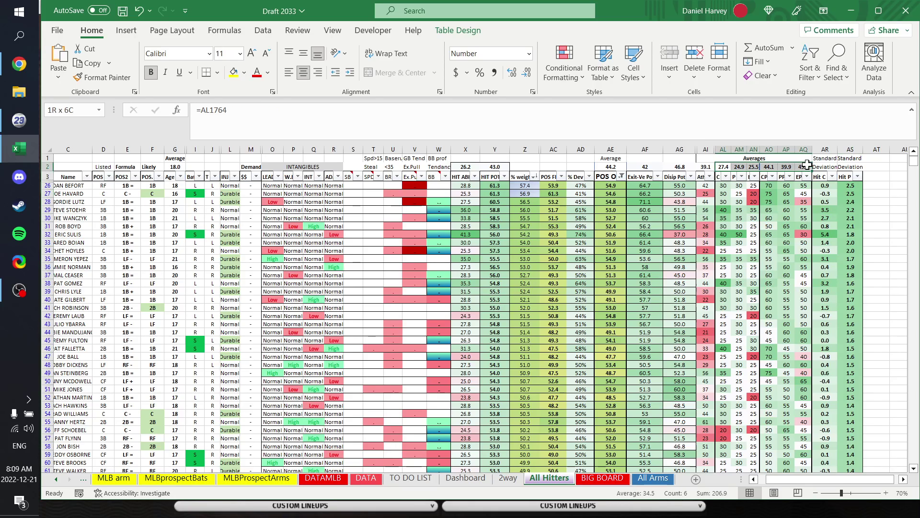
left_click(766, 242)
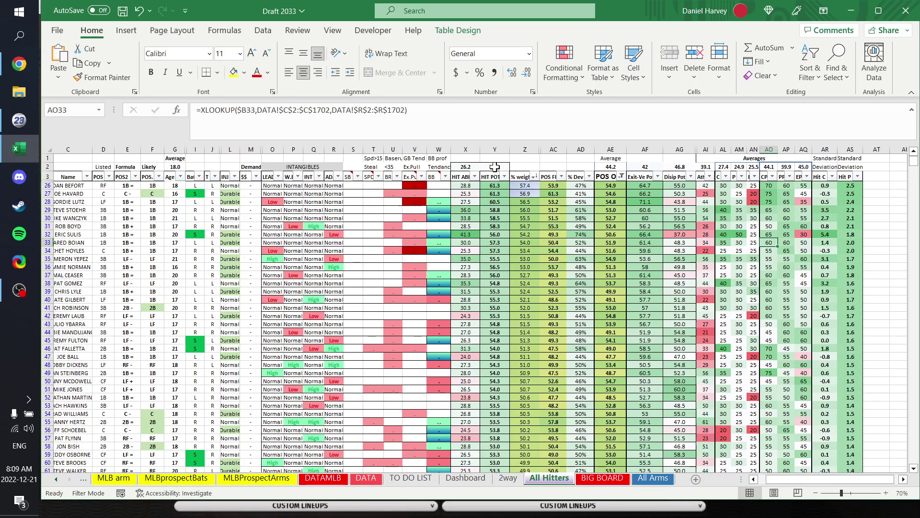
Step: Check the column Y average and POS OVR lookup, then scroll the DATA sheet to column CJ
left_click(494, 167)
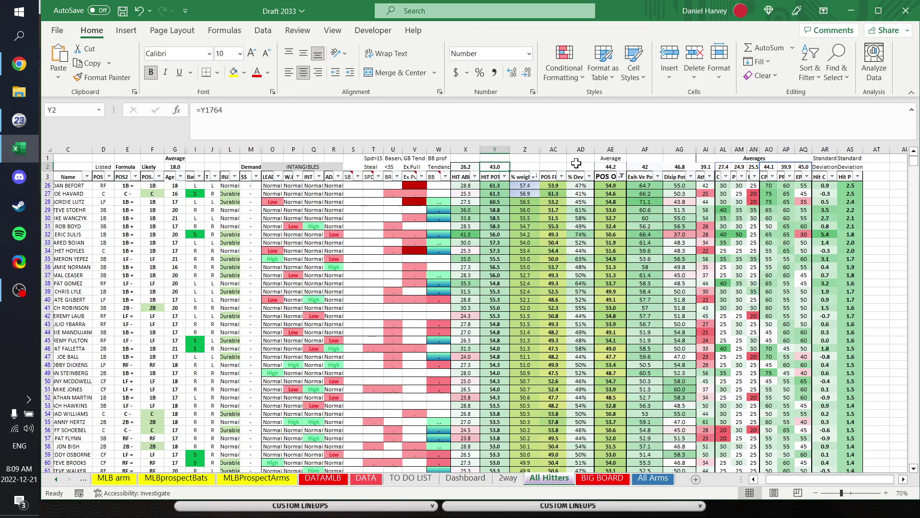
left_click(495, 186)
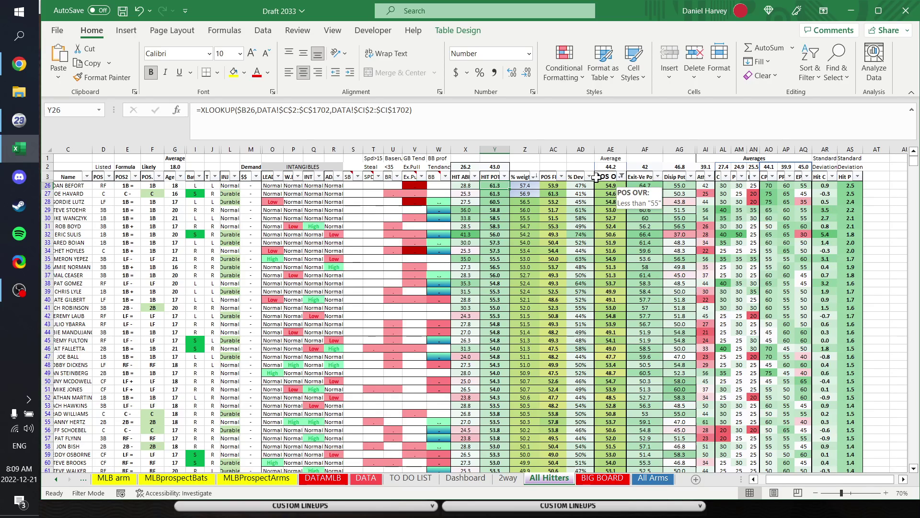
left_click(608, 186)
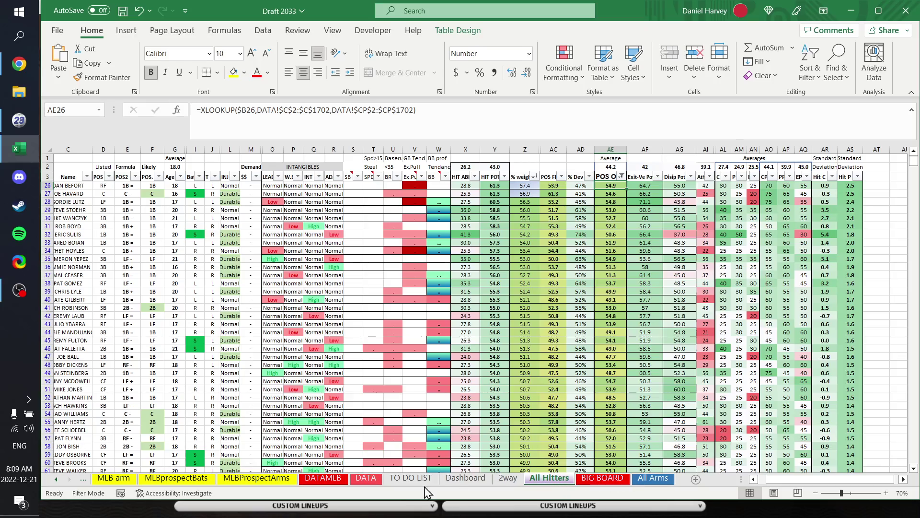
left_click(365, 478)
mouse_move(840, 479)
left_mouse_down()
mouse_move(852, 486)
mouse_move(837, 483)
left_mouse_up()
Step: Check the POS OVR (CP2) and C OVR (CT2) formulas on DATA, then go to TO DO LIST
left_click(304, 176)
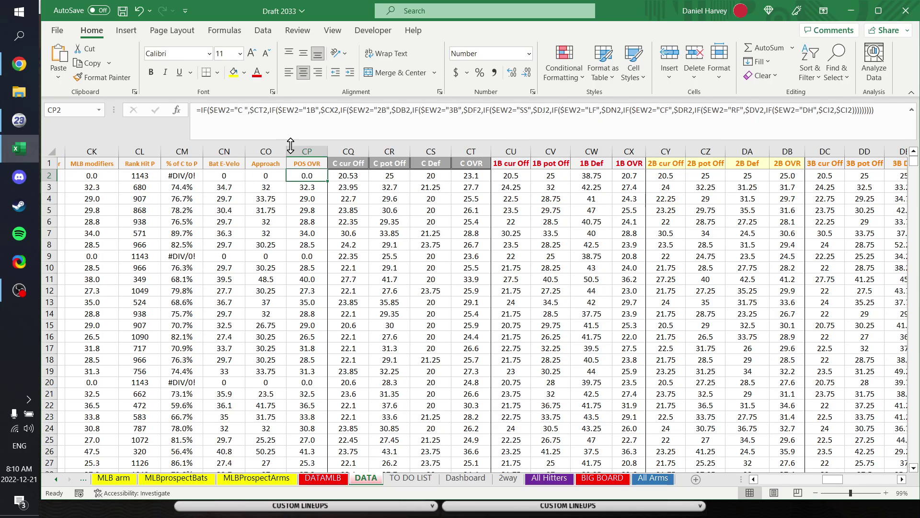
left_click(479, 174)
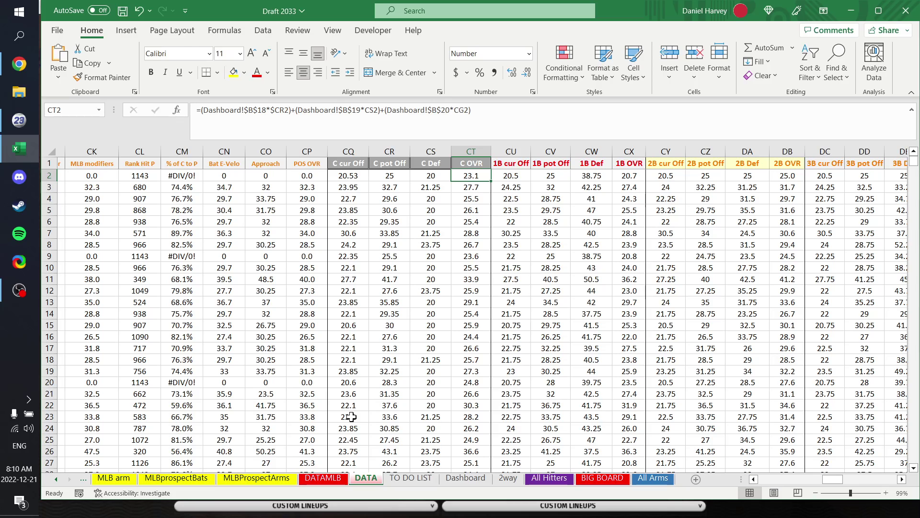
left_click(411, 477)
Step: On the Dashboard sheet, look over the catcher and first base defense weight tables
left_click(455, 478)
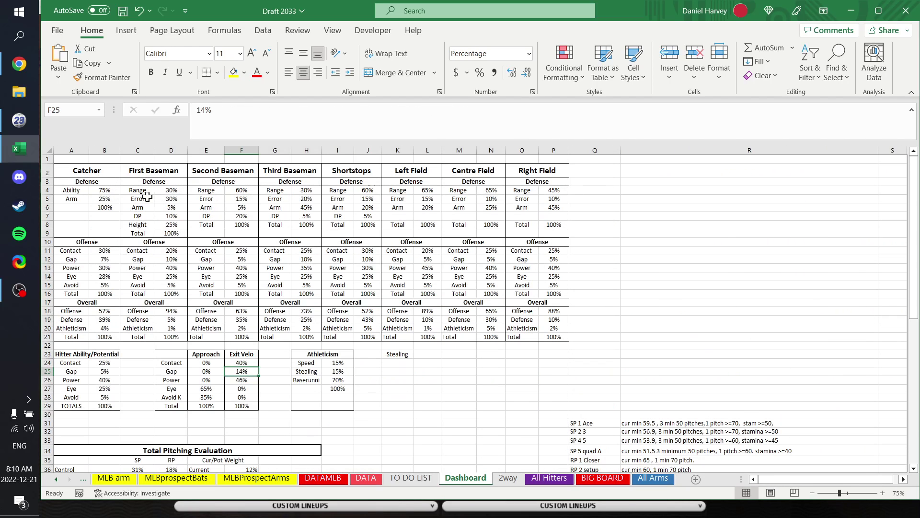
left_click(85, 190)
left_click_drag(85, 190, 128, 240)
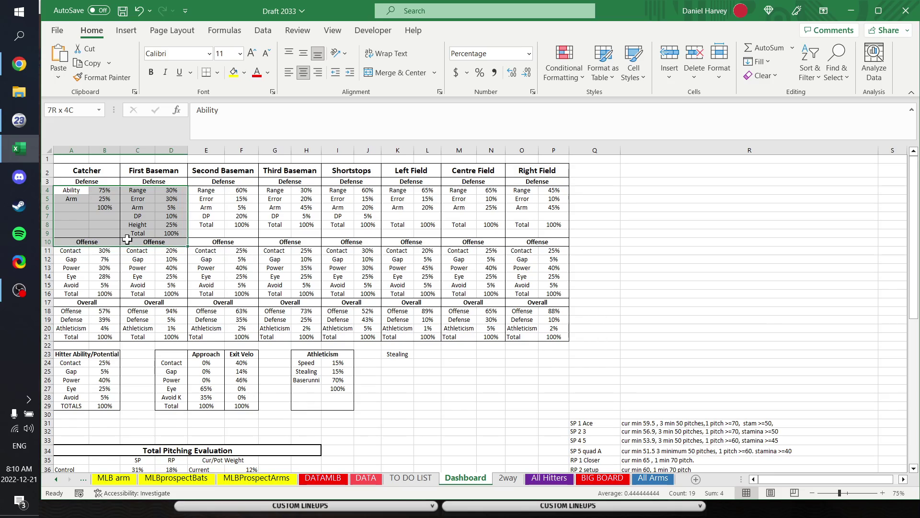
left_click(104, 224)
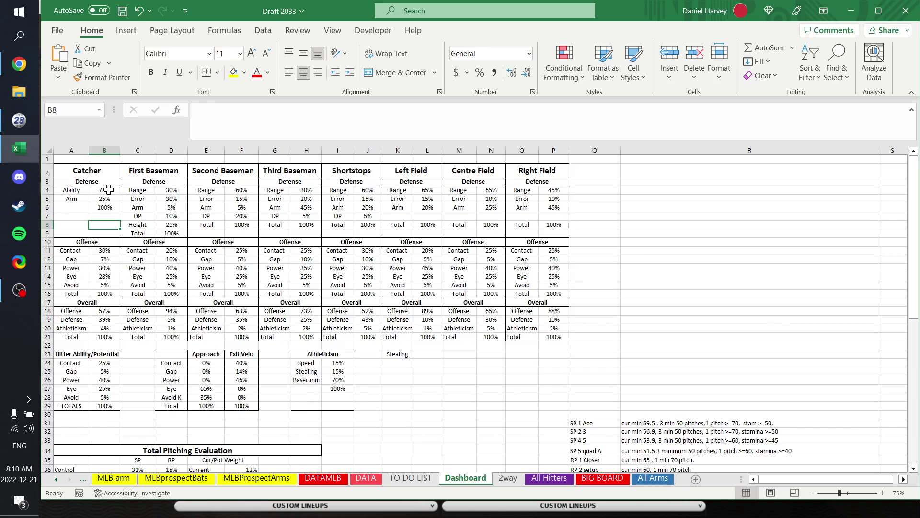
Step: Total the catcher, shortstop and second base defense weights, then check the catcher offense weight
left_click_drag(106, 190, 114, 194)
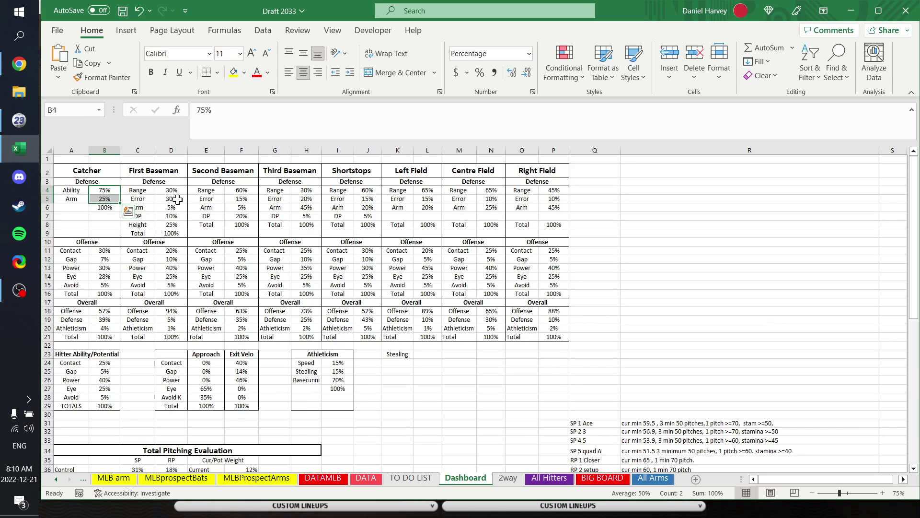
left_click_drag(361, 193, 369, 215)
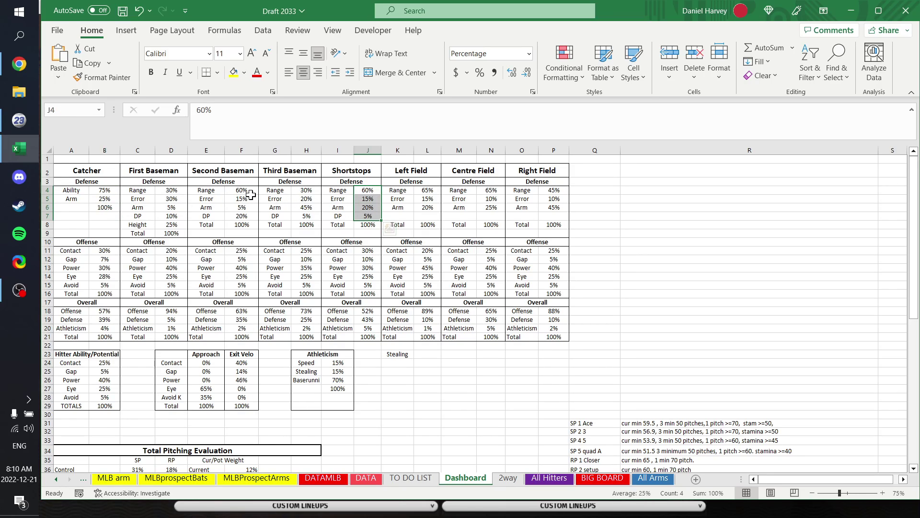
left_click_drag(243, 190, 247, 216)
left_click(246, 216)
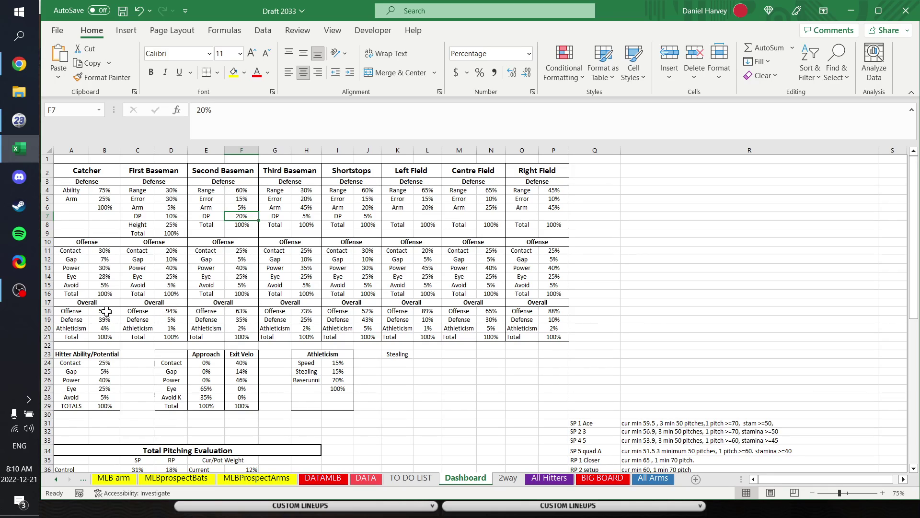
mouse_move(103, 310)
left_mouse_down()
mouse_move(105, 328)
mouse_move(109, 311)
left_mouse_up()
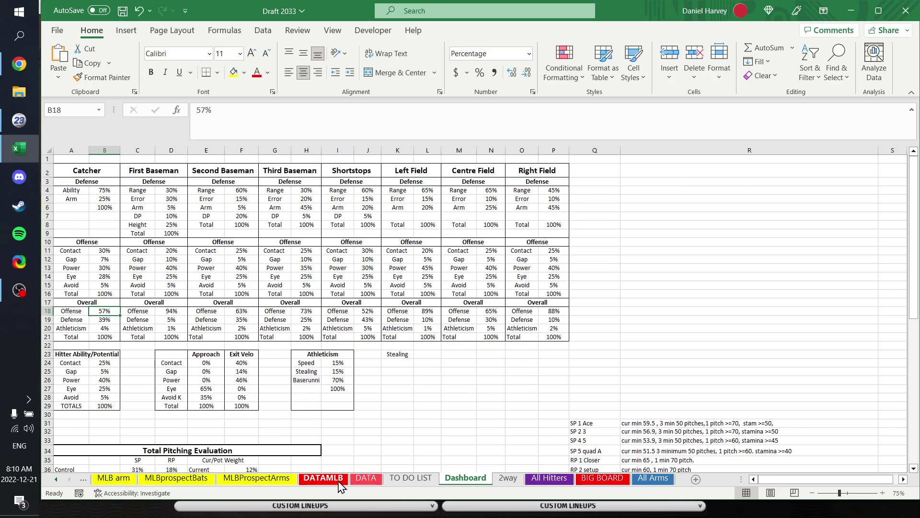
Step: On DATA, inspect the C cur Off, C pot Off and C Def formulas
left_click(366, 478)
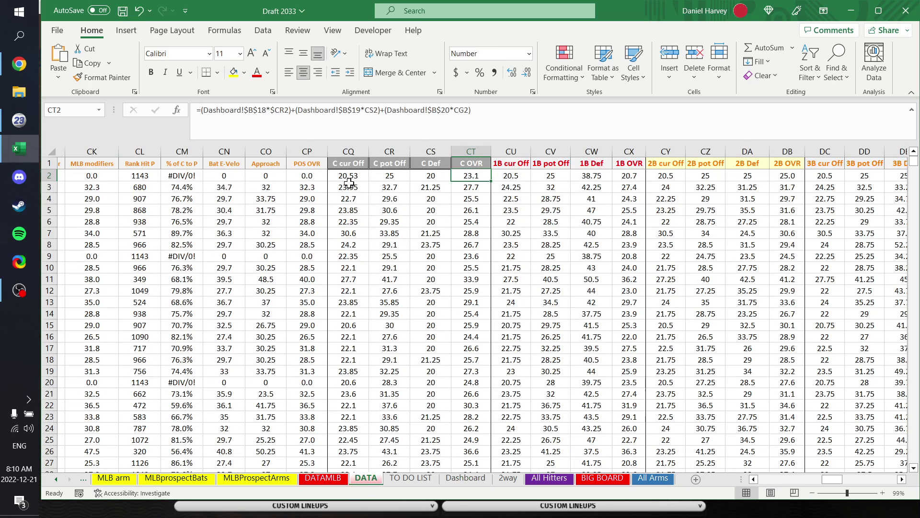
left_click(349, 178)
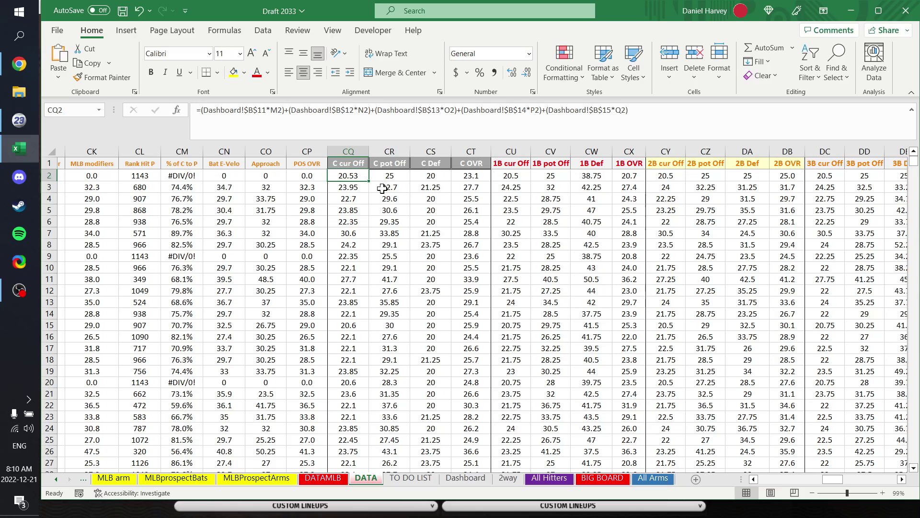
key("Right")
key("Right")
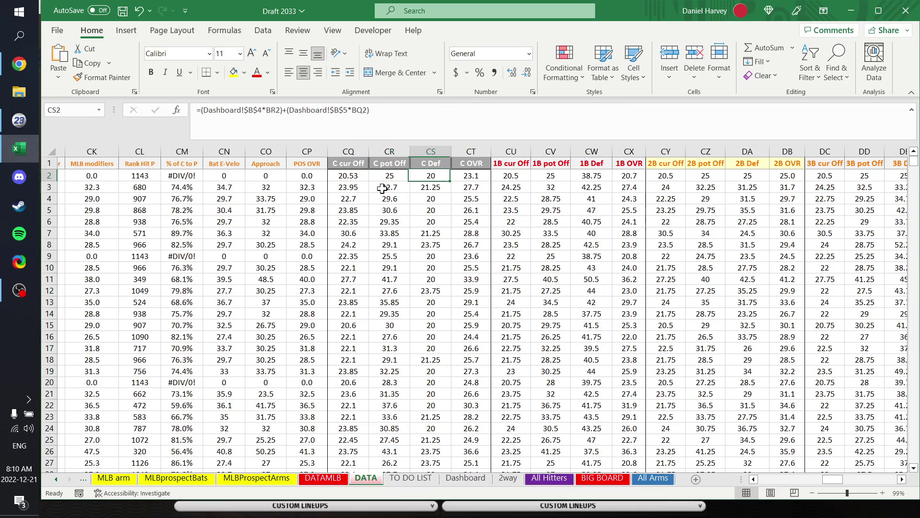
key("Right")
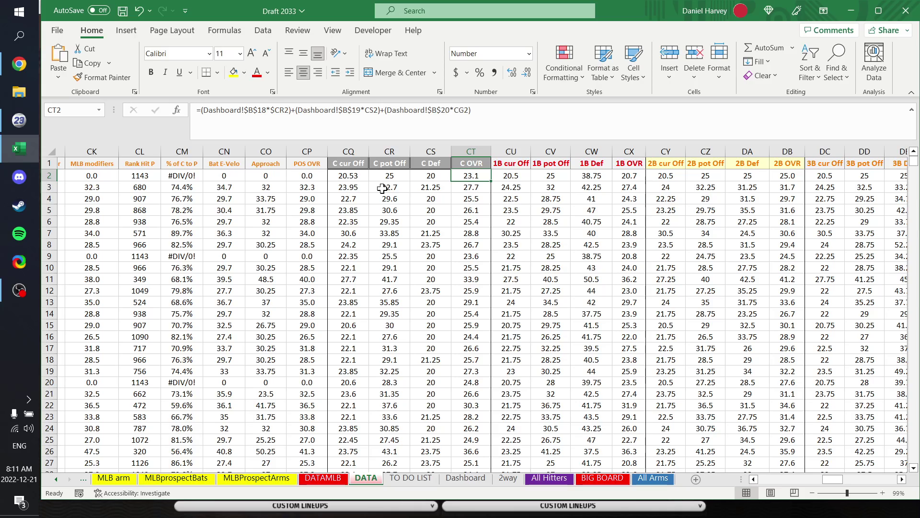
Step: Review the catcher part of the POS OVR IF formula without changes, then check 1B cur Off
left_click(317, 176)
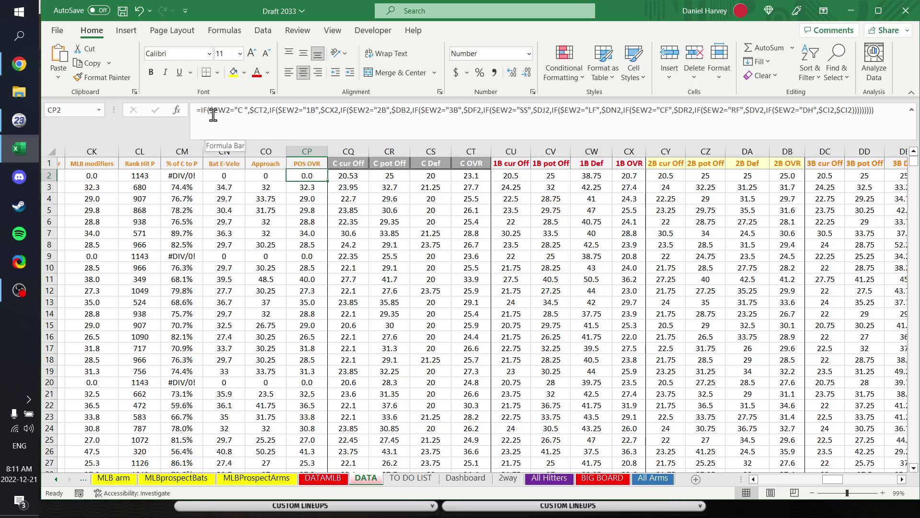
left_click_drag(207, 110, 325, 111)
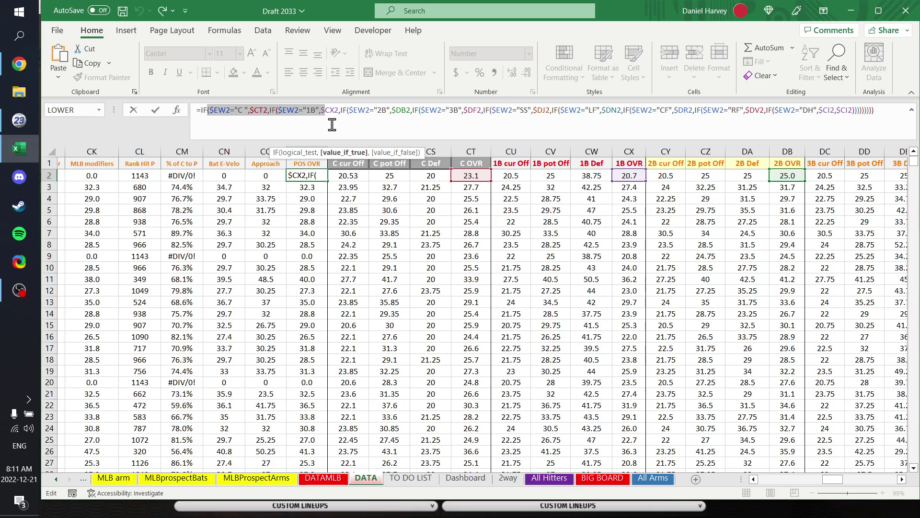
left_click(347, 123)
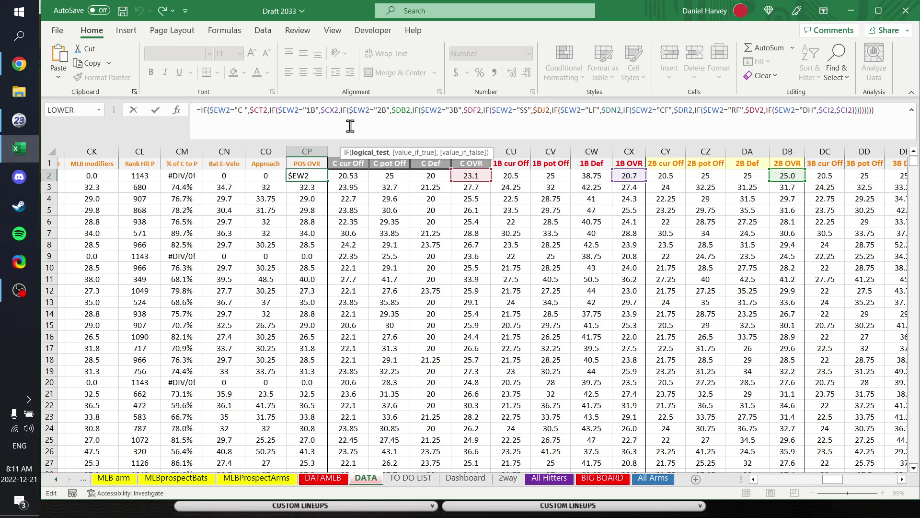
key("Escape")
left_click(509, 260)
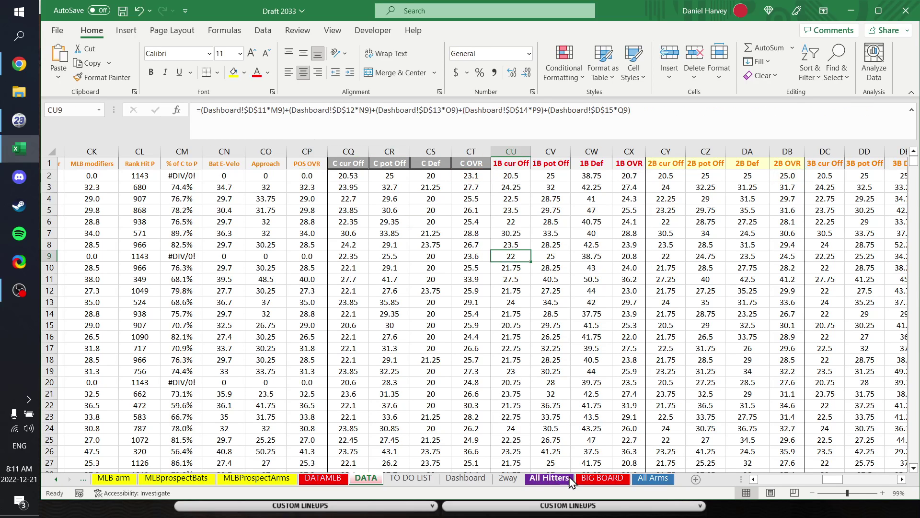
Step: On All Hitters, sort the prospects by POS O from largest to smallest
left_click(549, 478)
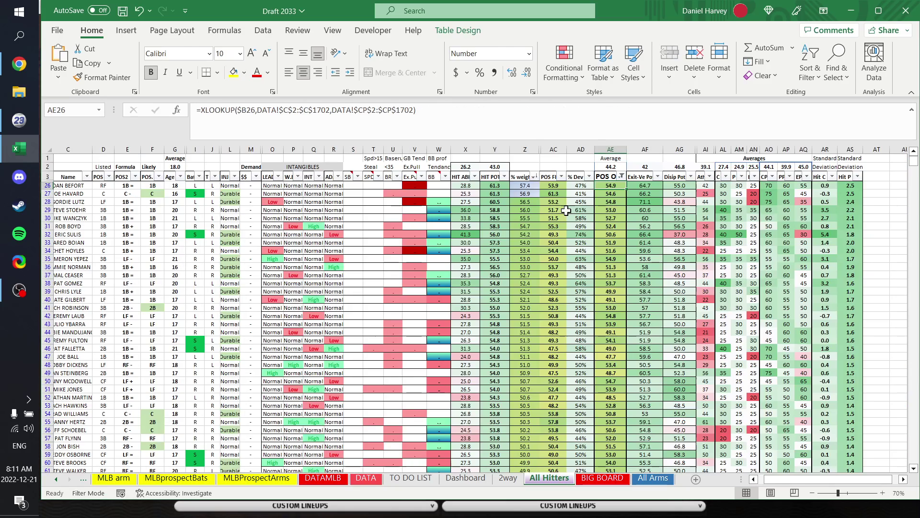
left_click(621, 176)
left_click(602, 206)
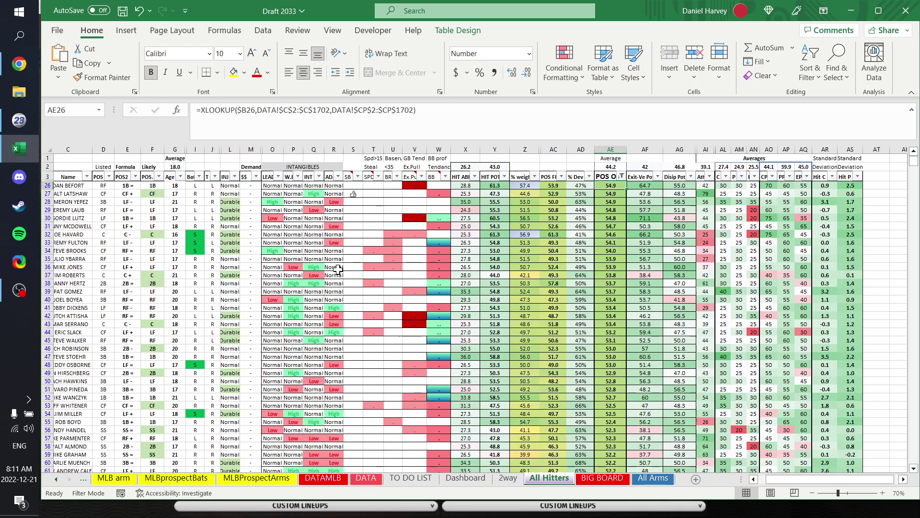
mouse_move(806, 479)
left_mouse_down()
mouse_move(809, 490)
mouse_move(796, 490)
left_mouse_up()
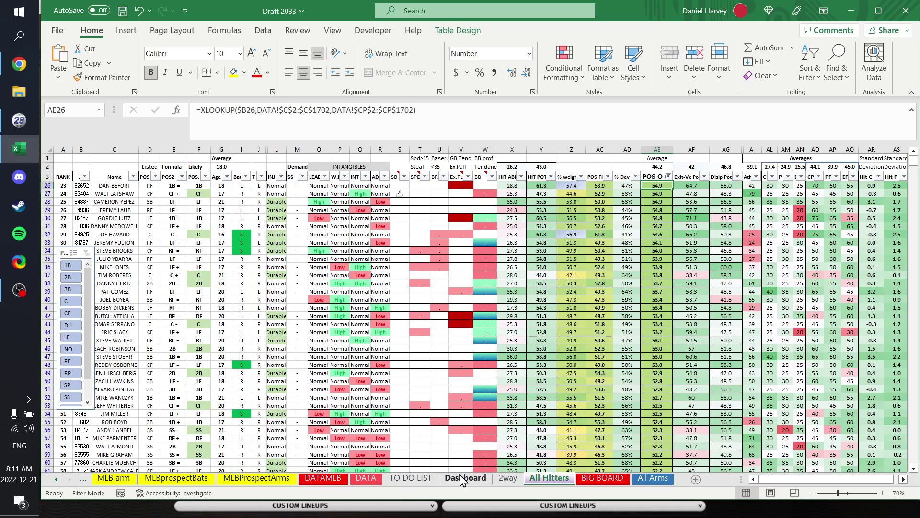
left_click(70, 266)
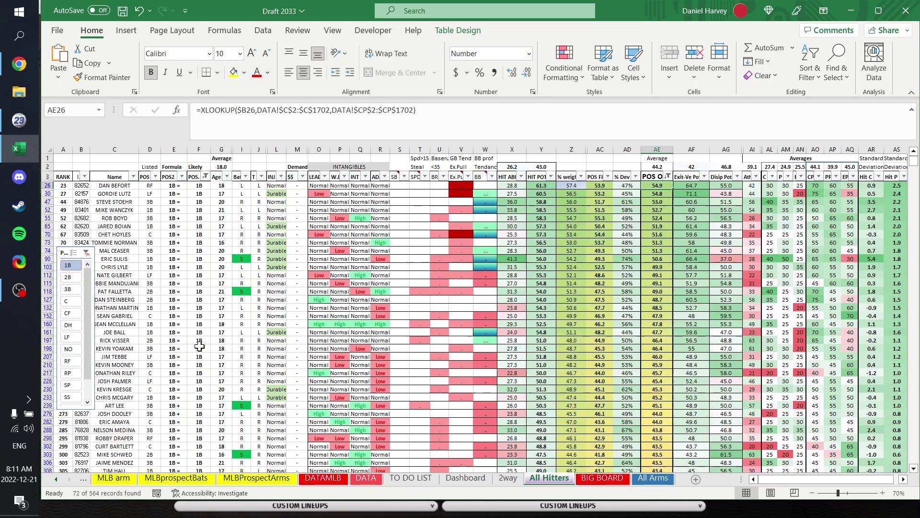
left_click(73, 278)
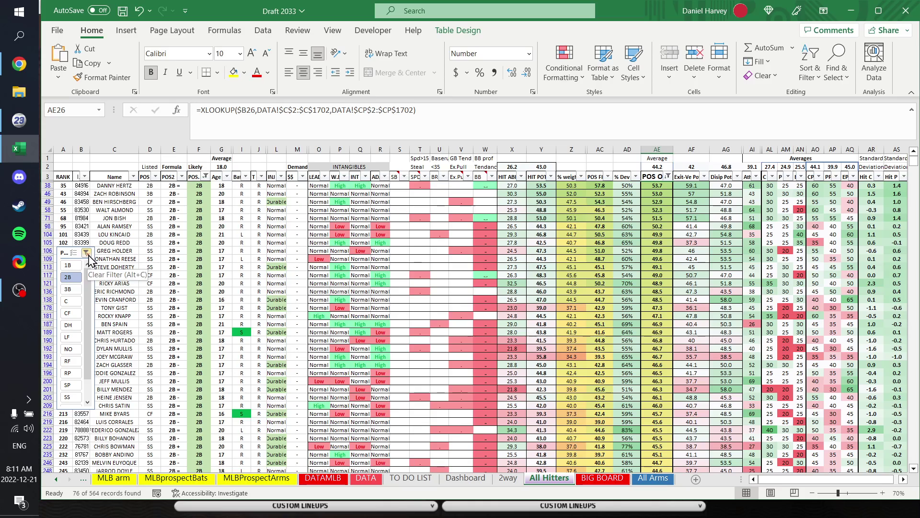
left_click(86, 252)
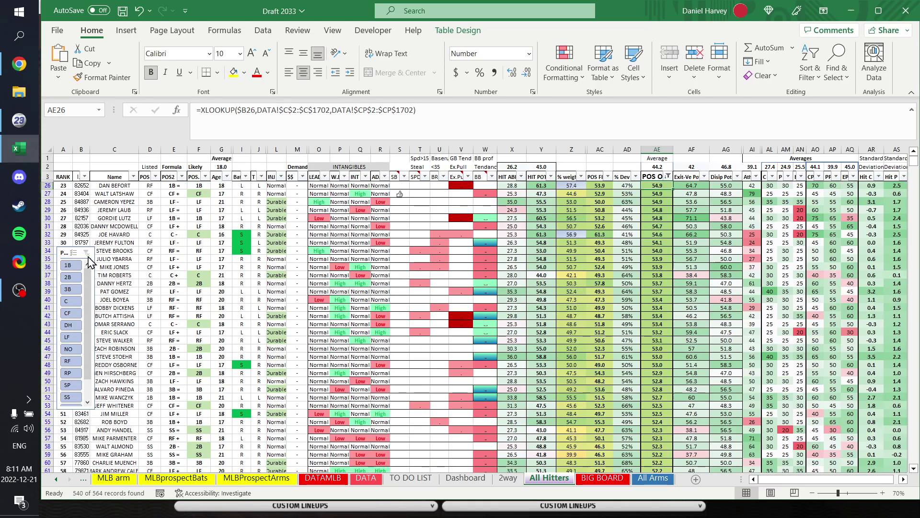
left_click(74, 252)
left_click(70, 277)
left_click(68, 265)
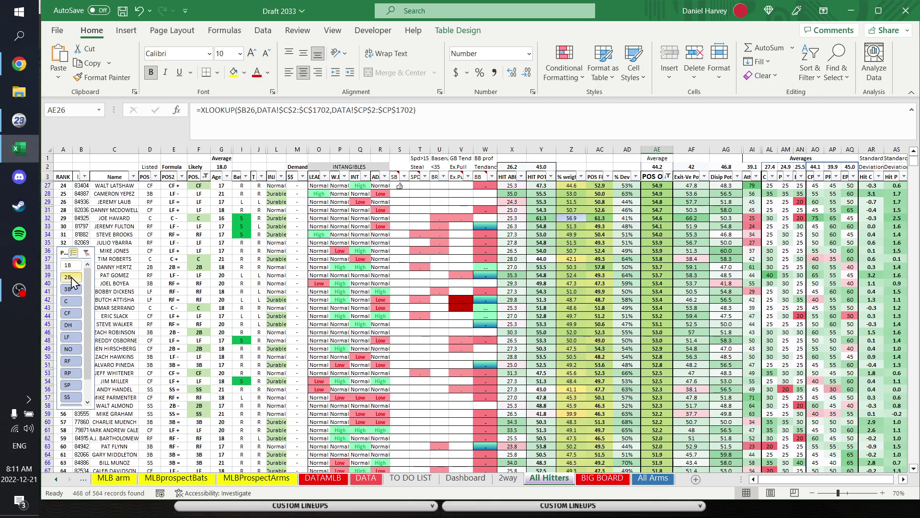
left_click(75, 291)
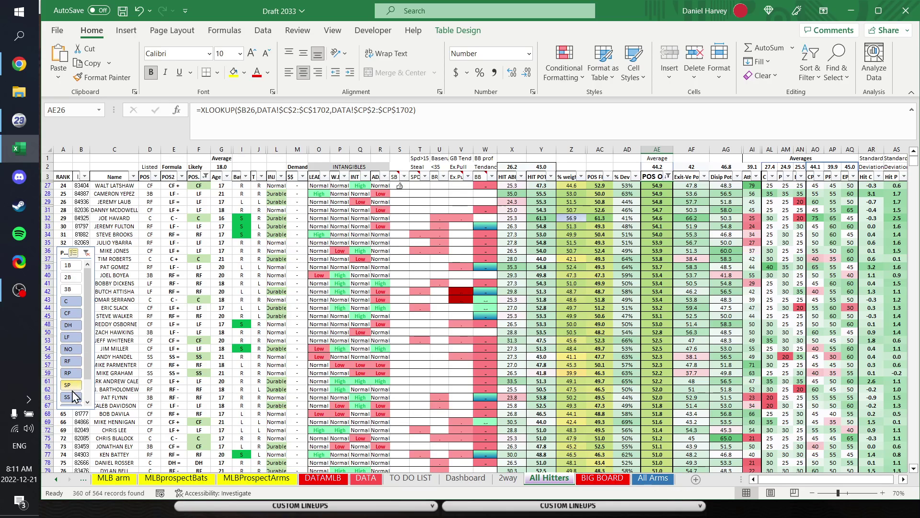
left_click(72, 397)
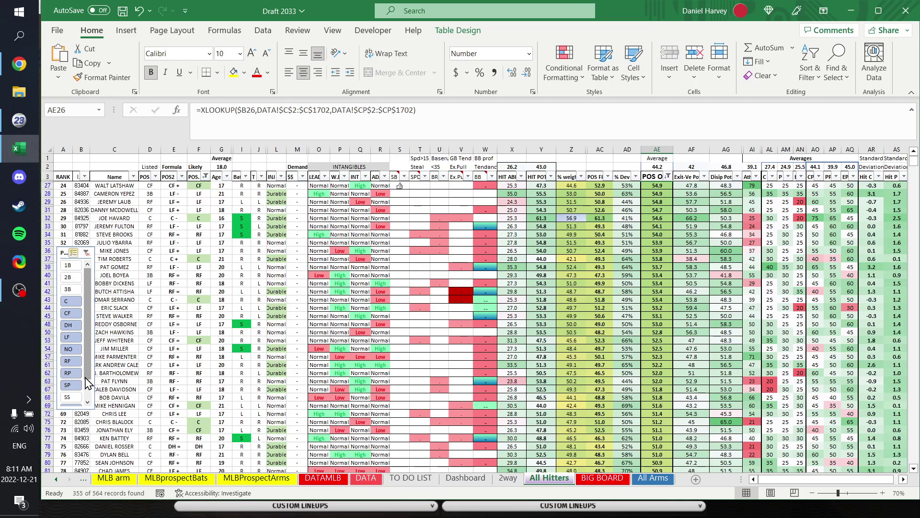
left_click(72, 277)
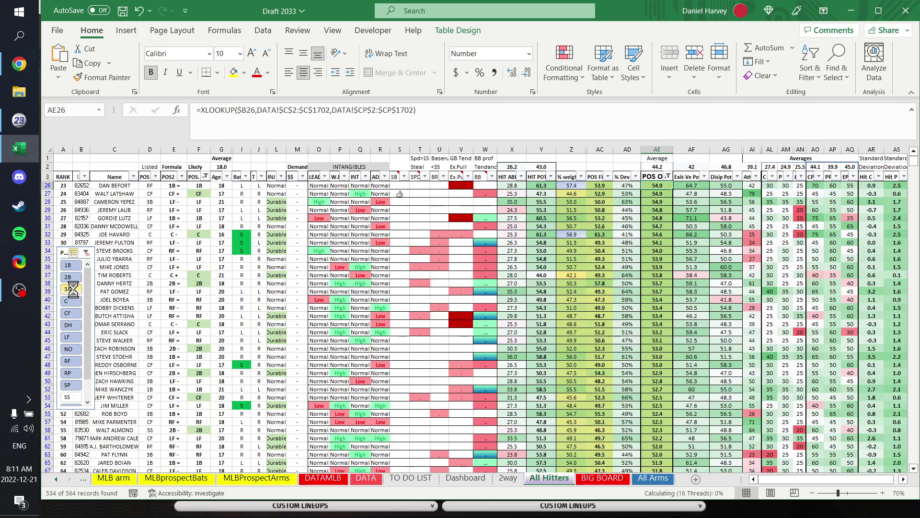
left_click(68, 397)
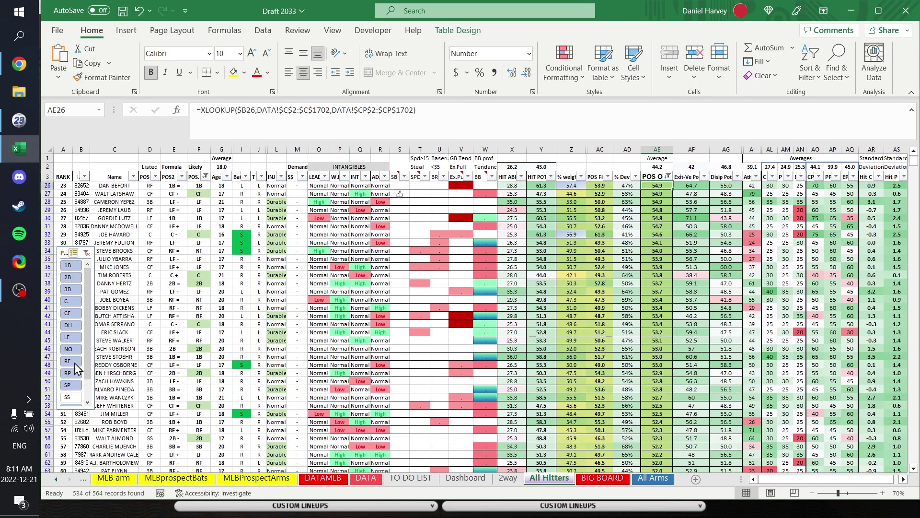
left_click(72, 312)
left_click(72, 301)
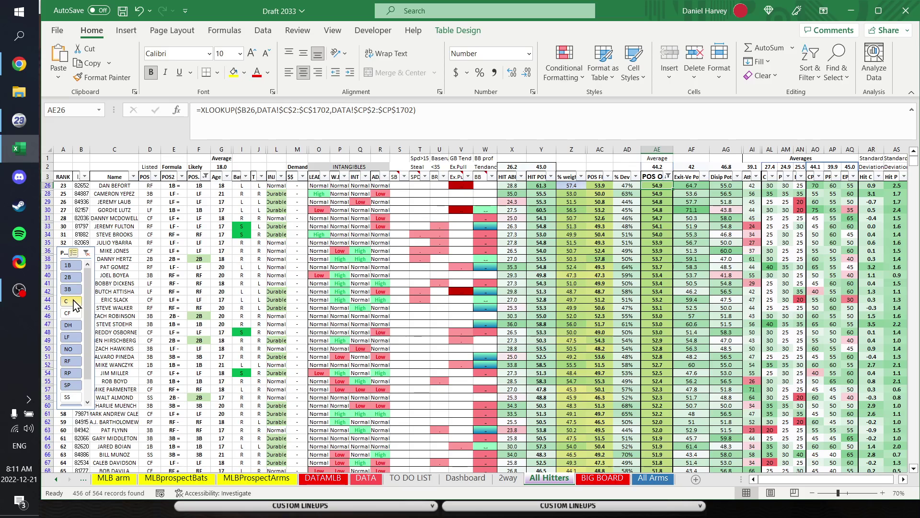
left_click(72, 277)
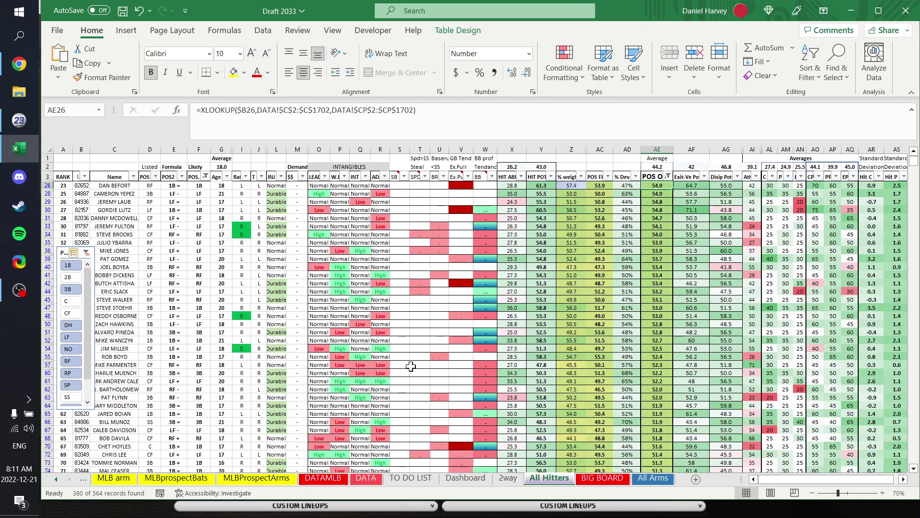
left_click(86, 252)
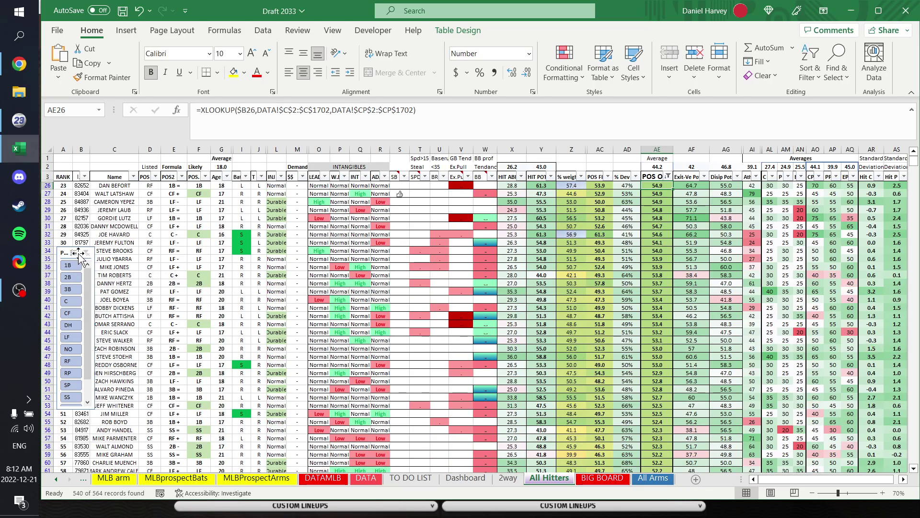
left_click(69, 265)
left_click(69, 289)
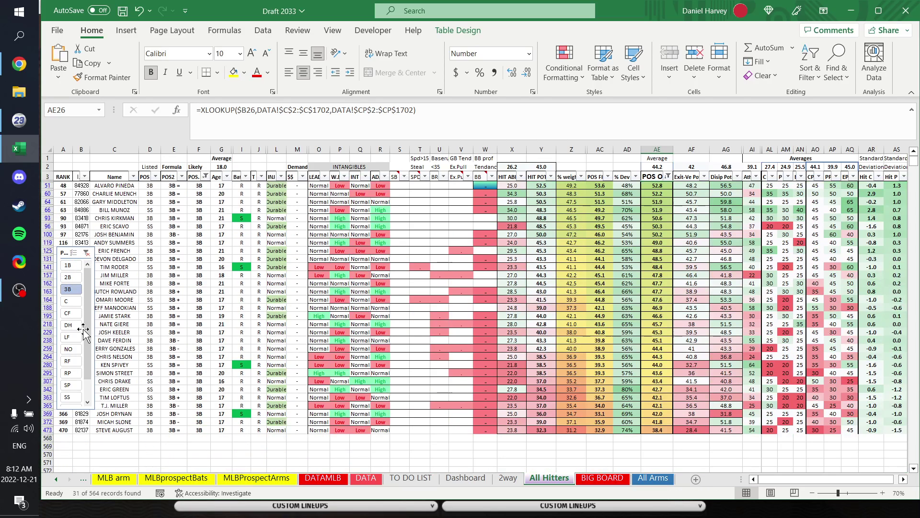
left_click(76, 336)
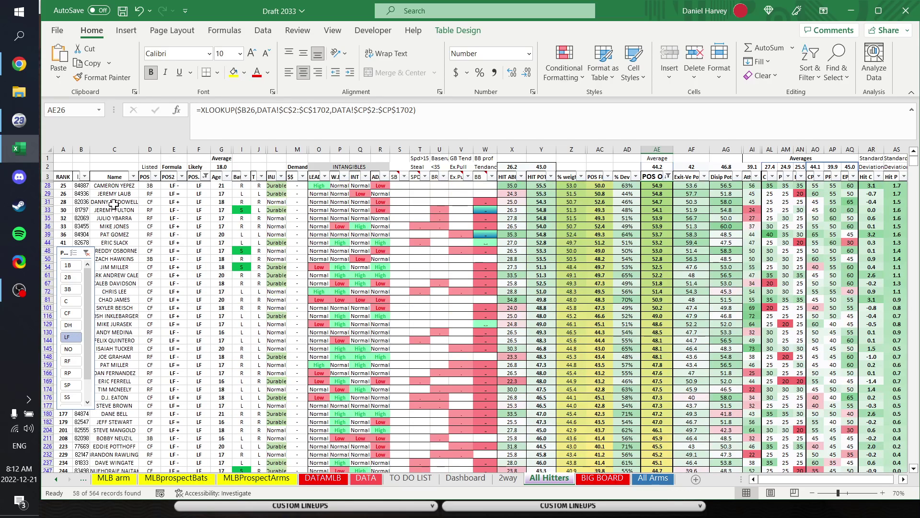
left_click(86, 253)
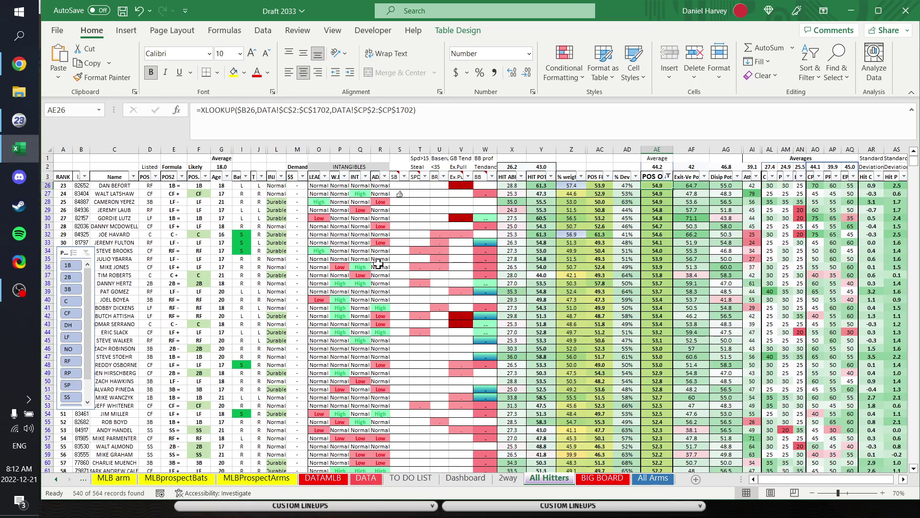
left_click(245, 176)
left_click(123, 317)
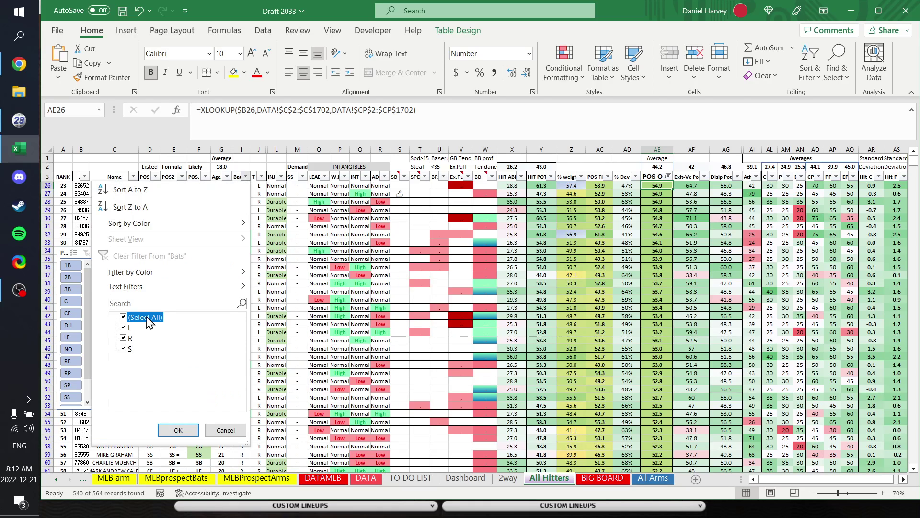
left_click(125, 348)
left_click(178, 430)
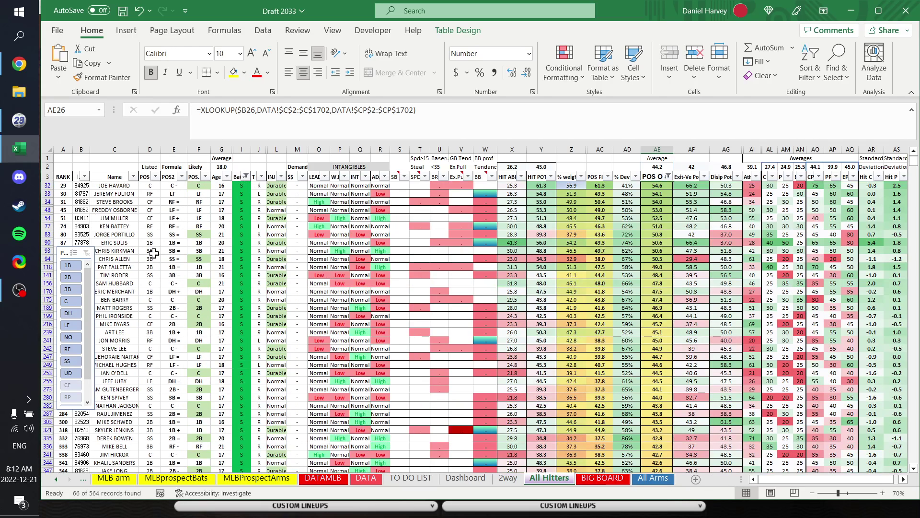
left_click(245, 177)
left_click(123, 318)
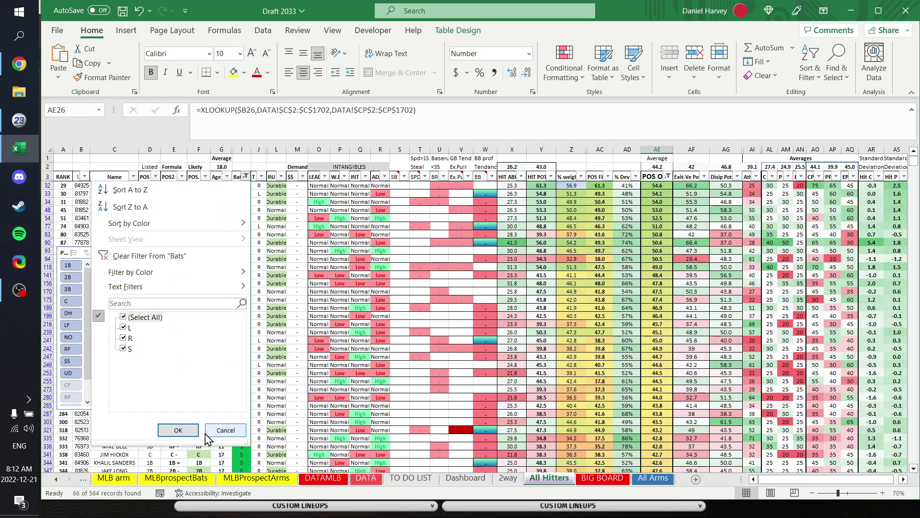
left_click(178, 430)
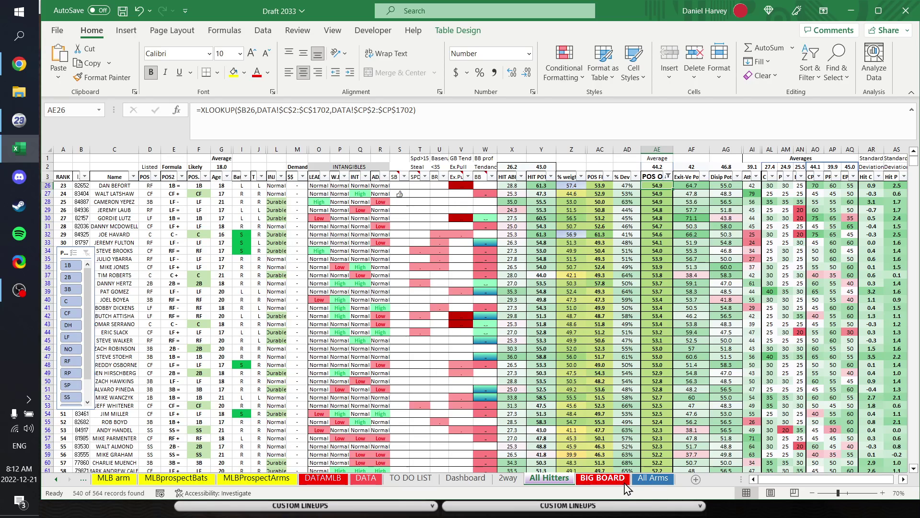
left_click(651, 478)
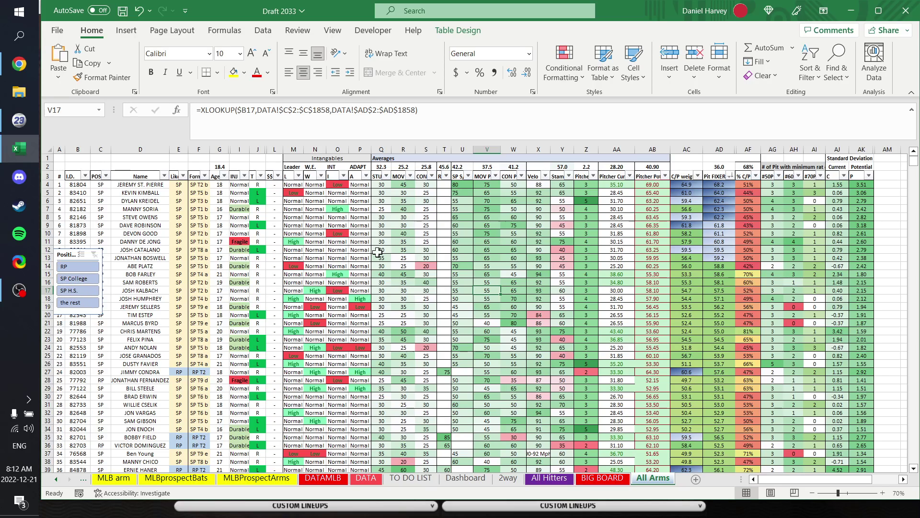
left_click(562, 249)
left_click(158, 185)
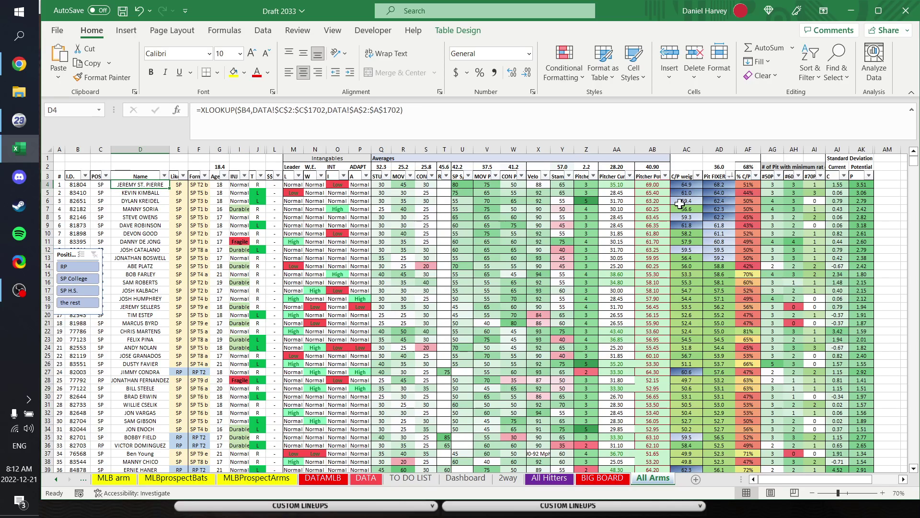
left_click(729, 186)
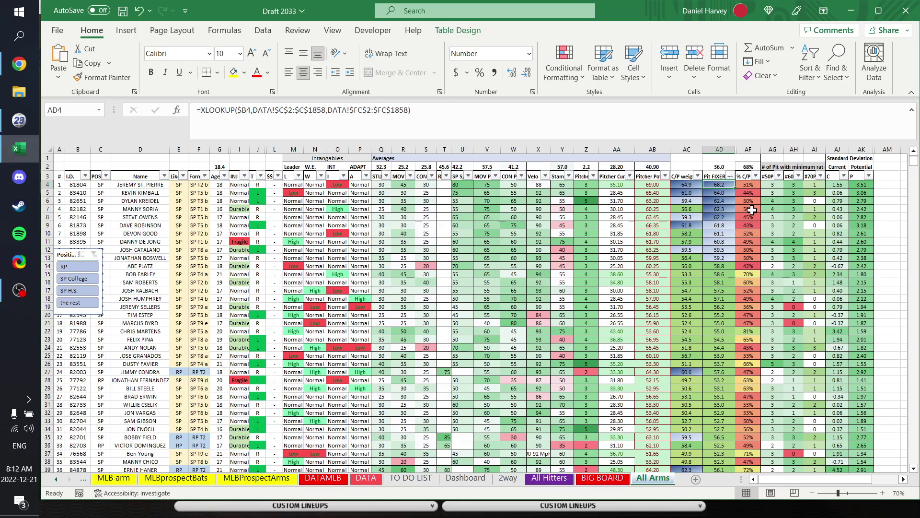
left_click(725, 200)
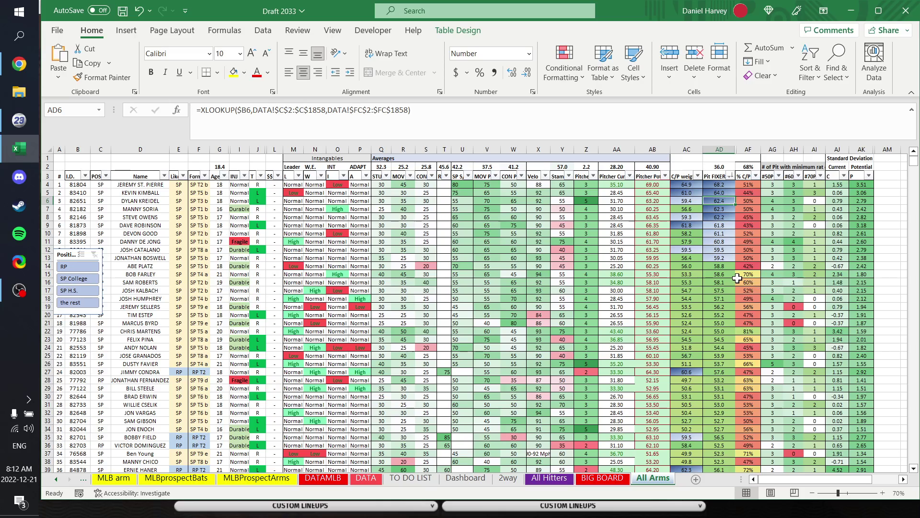
key("Left")
key("Left")
key("Up")
key("Up")
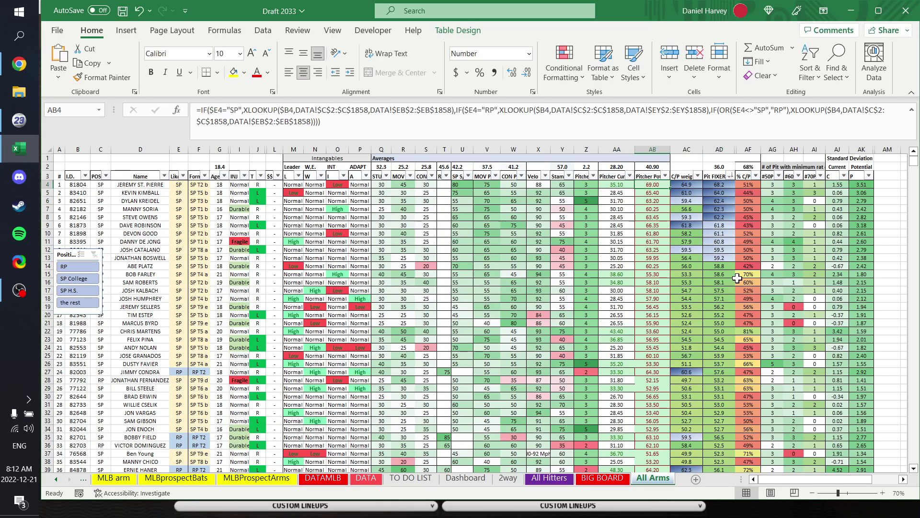
key("Left")
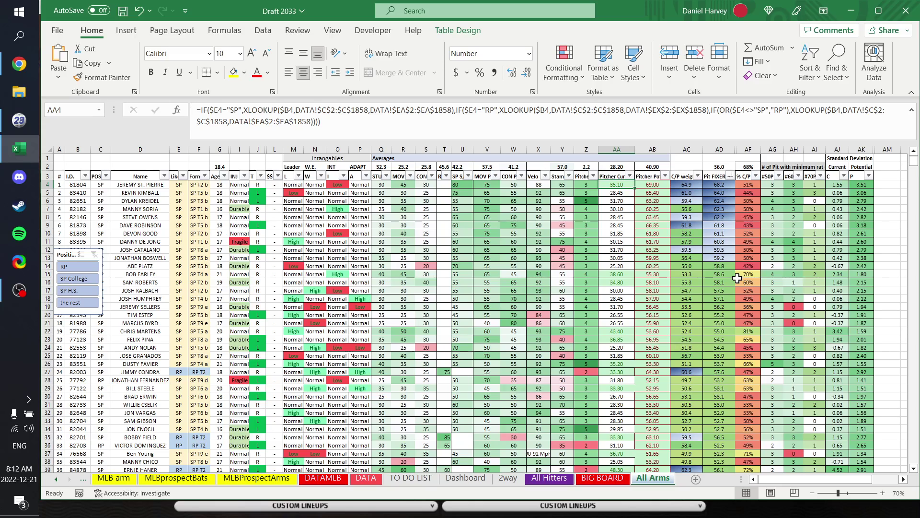
key("Right")
key("Left")
key("Left")
key("Left")
key("Left")
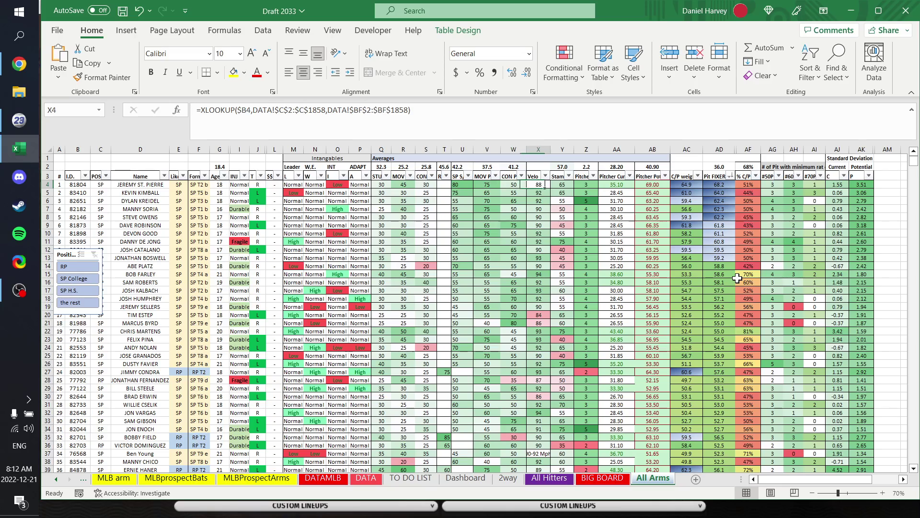
key("Right")
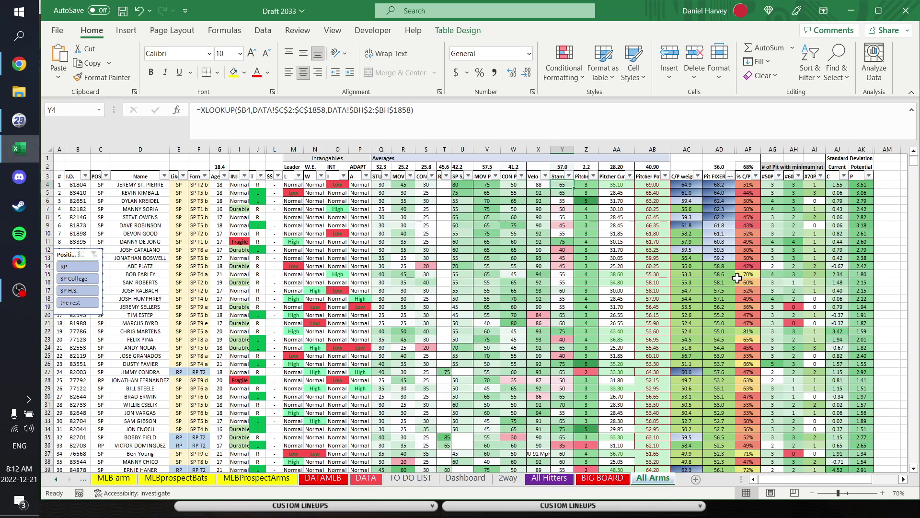
key("Right")
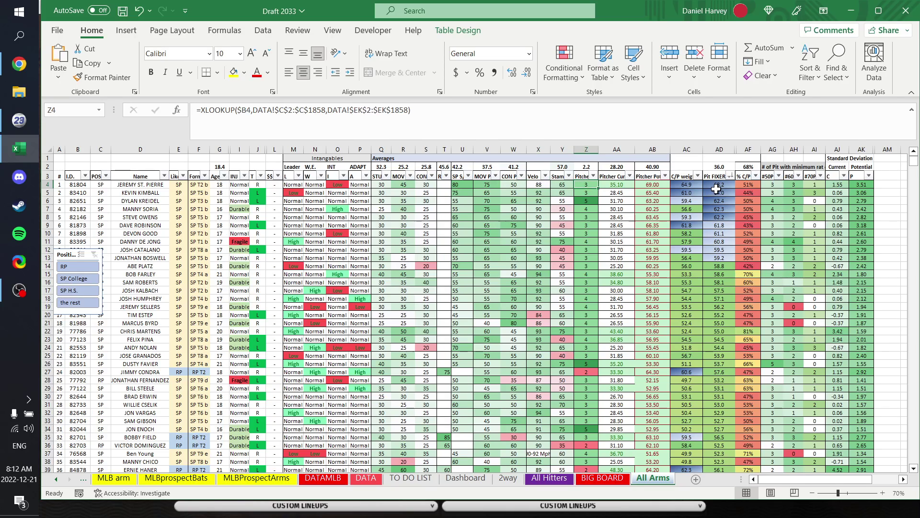
key("Right")
key("Right")
key("Right")
key("Right")
key("Right")
key("Right")
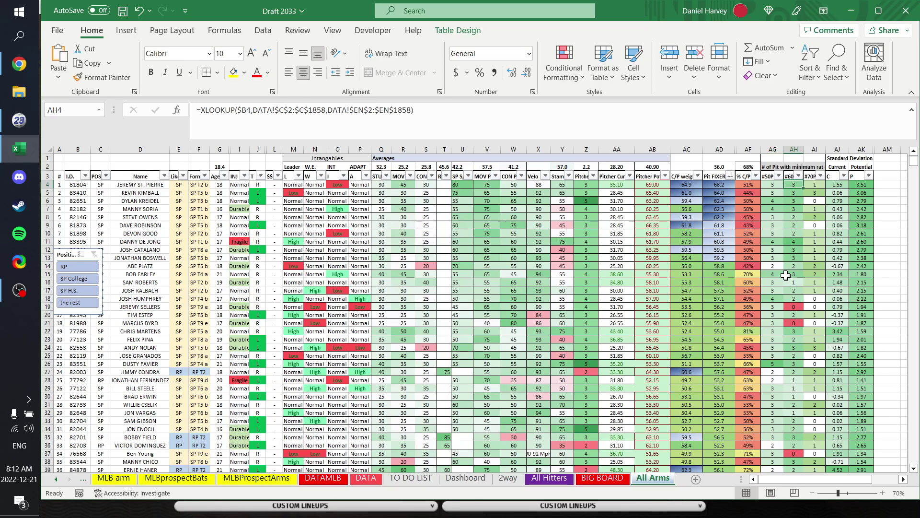
key("Left")
key("Right")
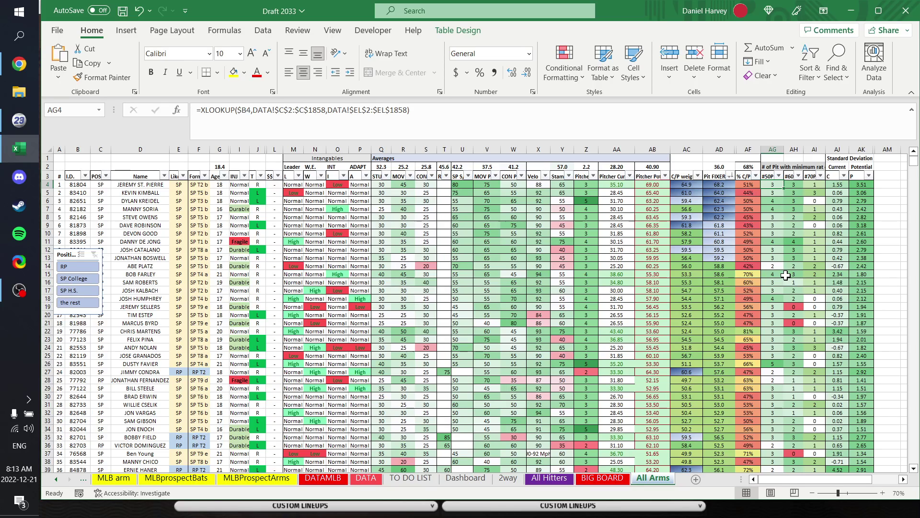
key("Right")
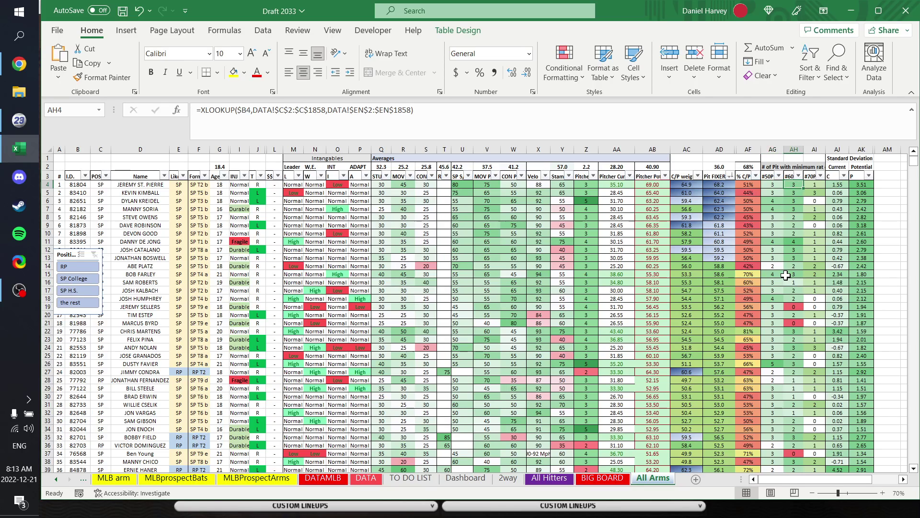
key("Right")
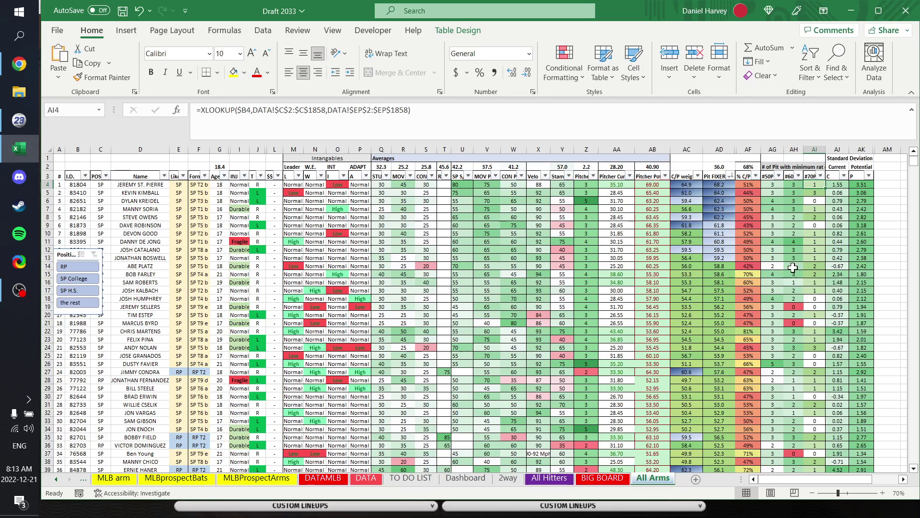
Step: Sort the All Arms table by #70P, then by % C/P, largest first
left_click(821, 176)
left_click(789, 209)
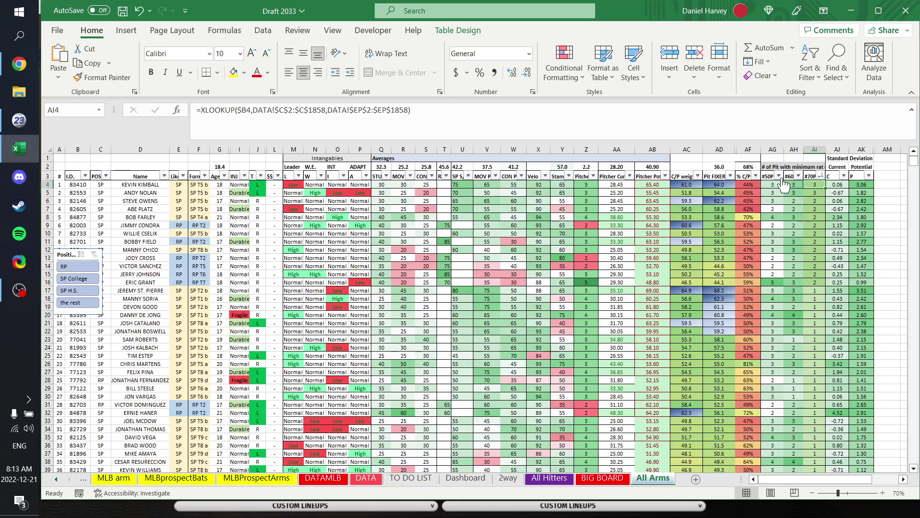
left_click(757, 176)
left_click(730, 209)
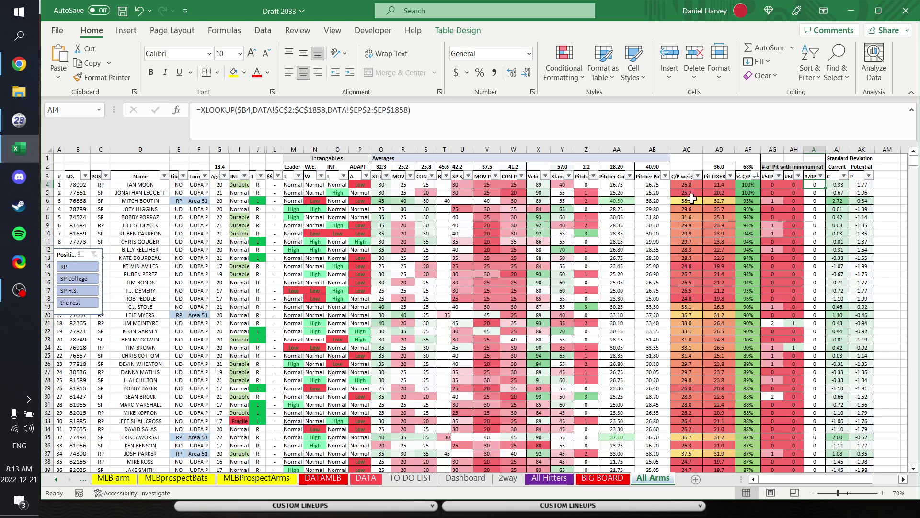
Step: Sort by Pitcher Cur, Pitcher Pot, then the weighted score in AC, largest first
left_click(629, 176)
left_click(613, 192)
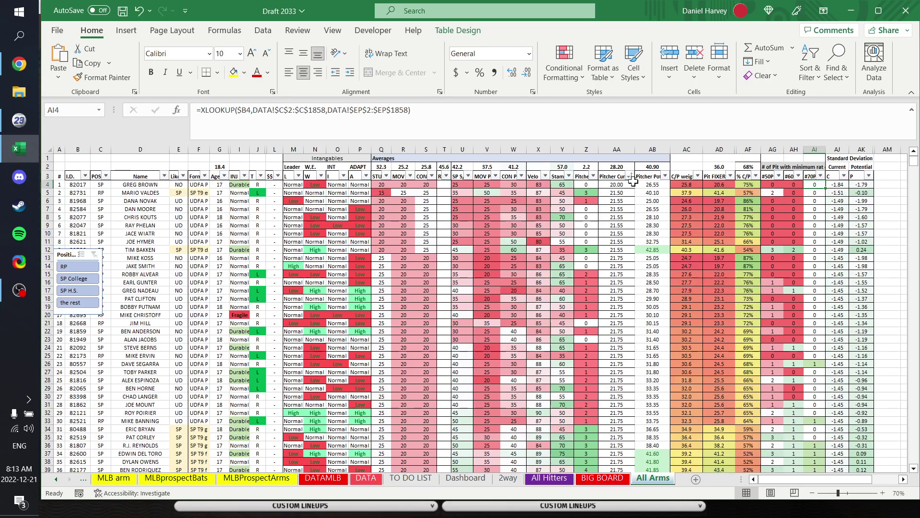
left_click(630, 176)
left_click(624, 195)
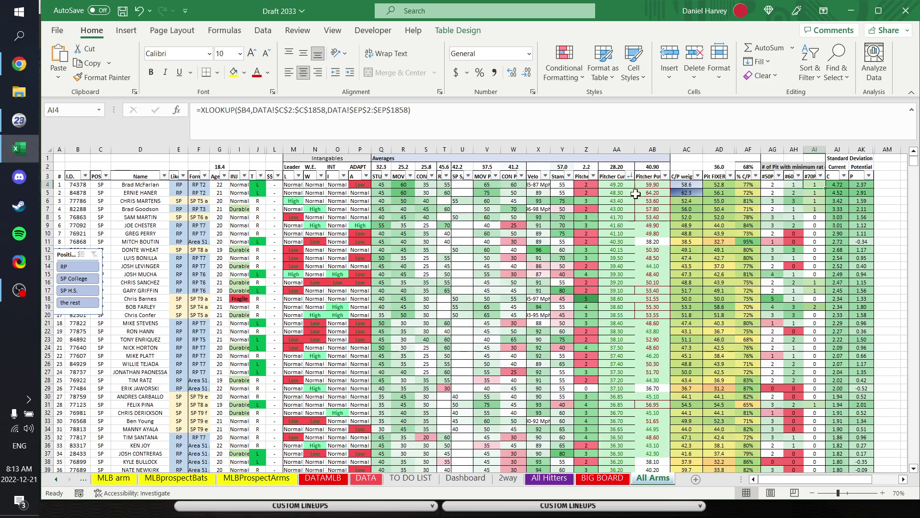
left_click(666, 176)
left_click(655, 206)
left_click(697, 176)
left_click(688, 195)
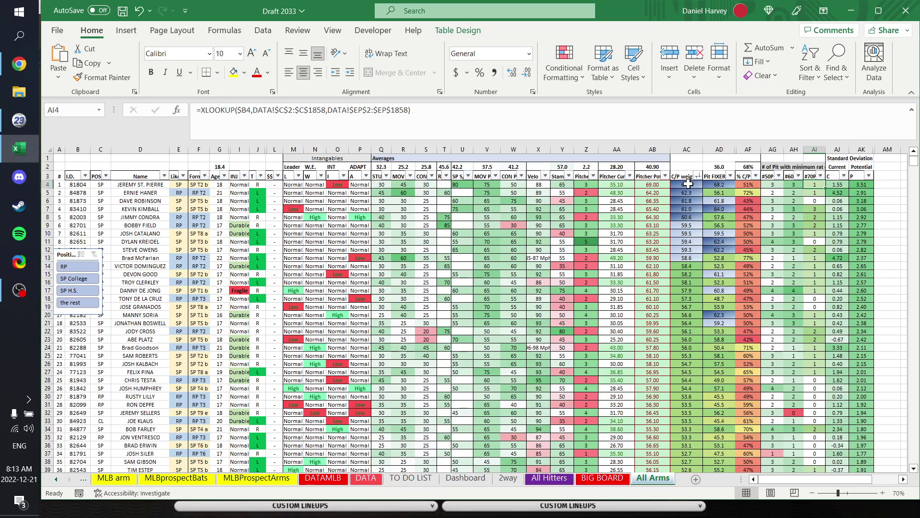
Step: Inspect the formulas in cells AB4, AA4 and the AC4 weighting formula
left_click(659, 185)
left_click(619, 186)
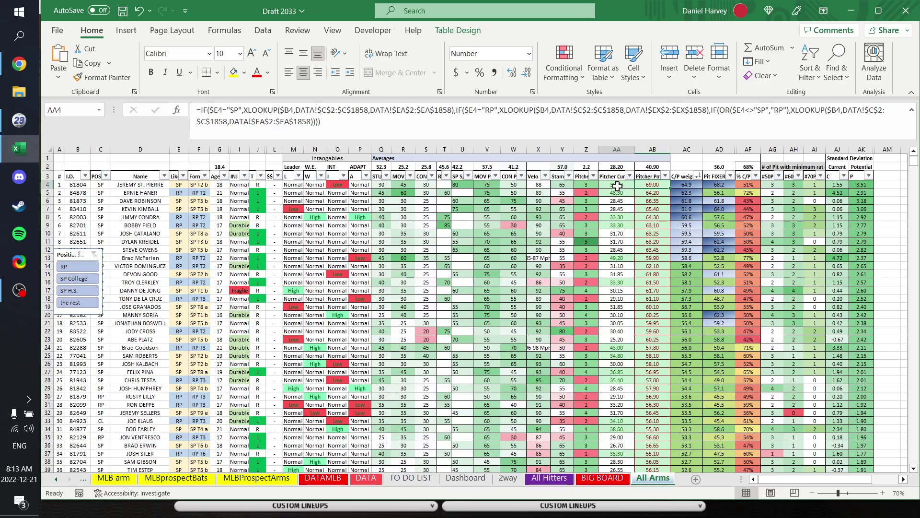
left_click(686, 185)
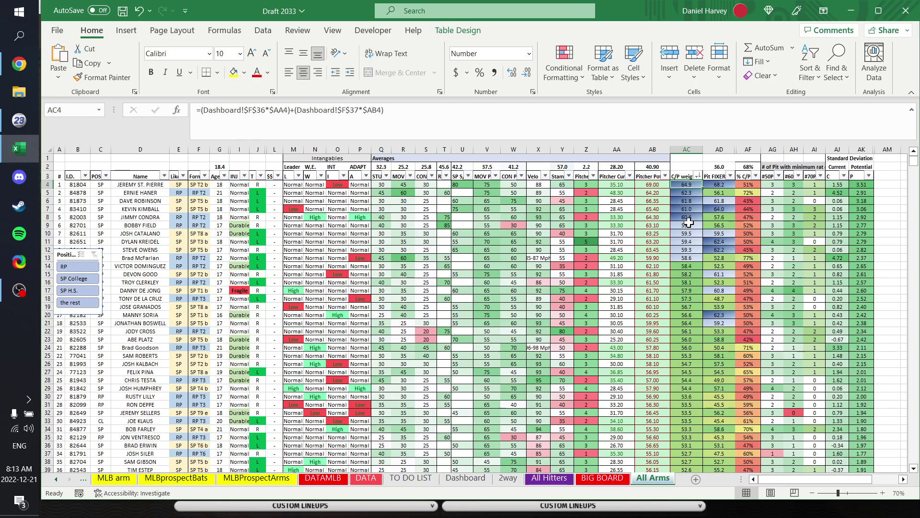
key("Right")
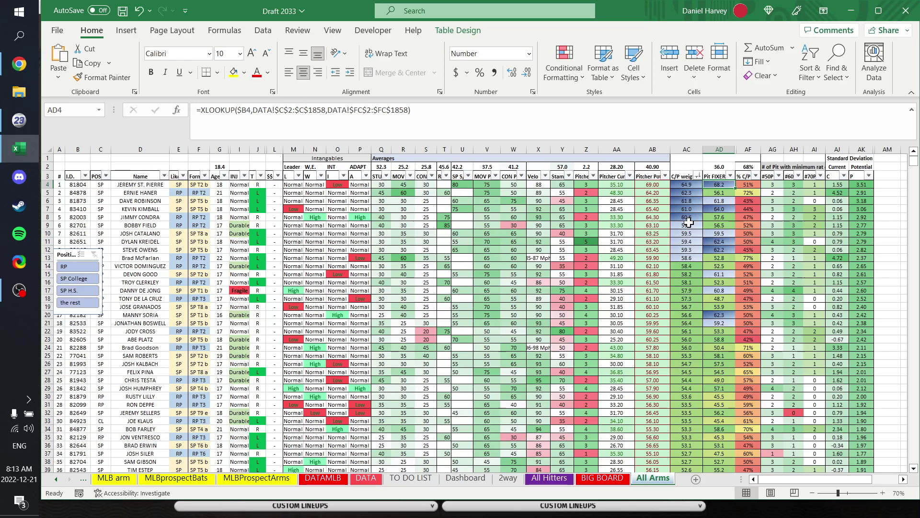
key("Left")
key("Left")
key("Left")
key("Left")
key("Left")
key("Left")
key("Left")
key("Left")
key("Left")
key("Left")
key("Left")
key("Left")
key("Left")
key("Left")
key("Left")
key("Left")
key("Left")
key("Left")
key("Left")
key("Left")
key("Left")
key("Left")
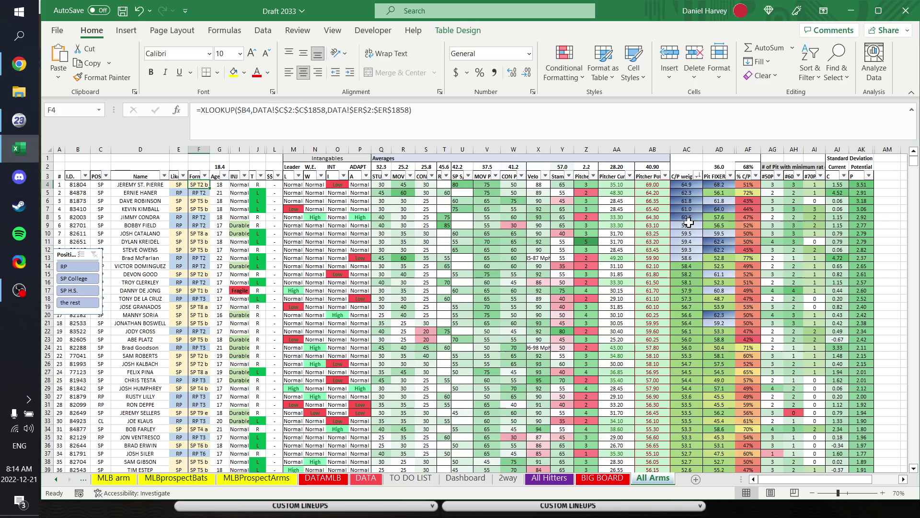
key("Right")
key("Right")
key("Right")
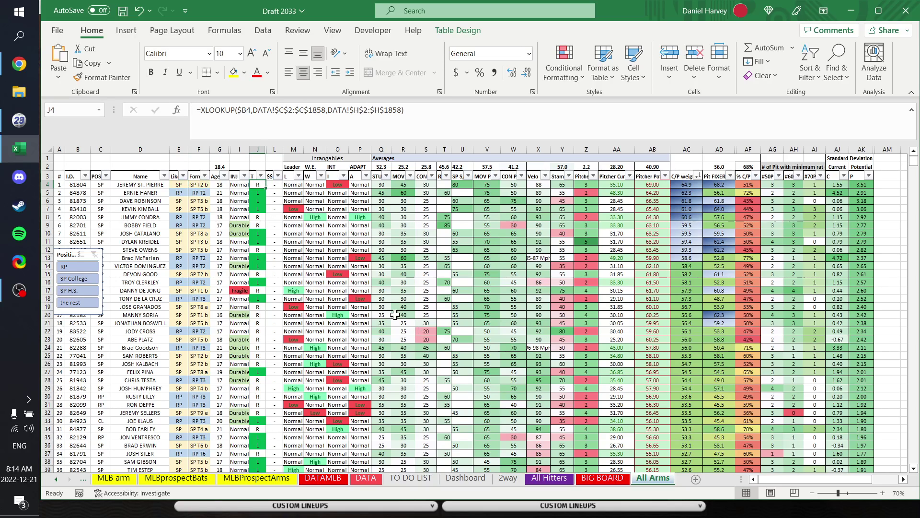
left_click(82, 268)
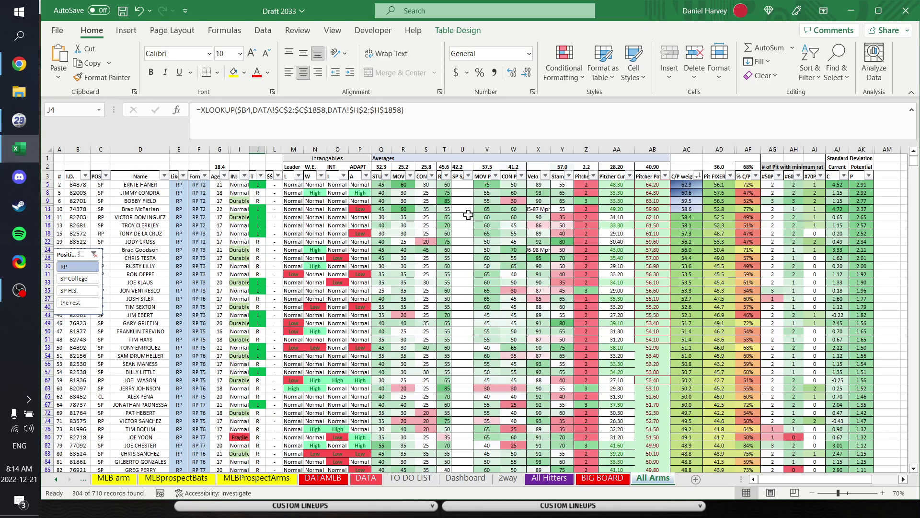
left_click(79, 279)
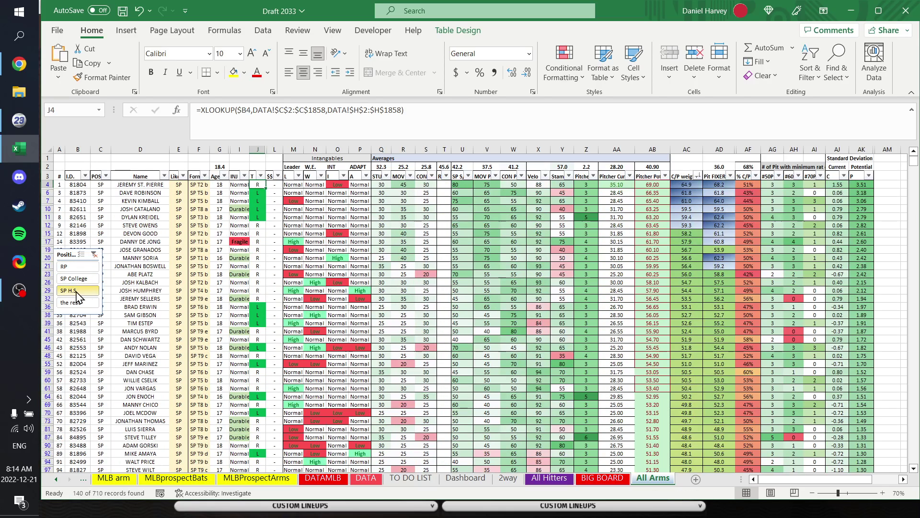
left_click(95, 255)
left_click(261, 176)
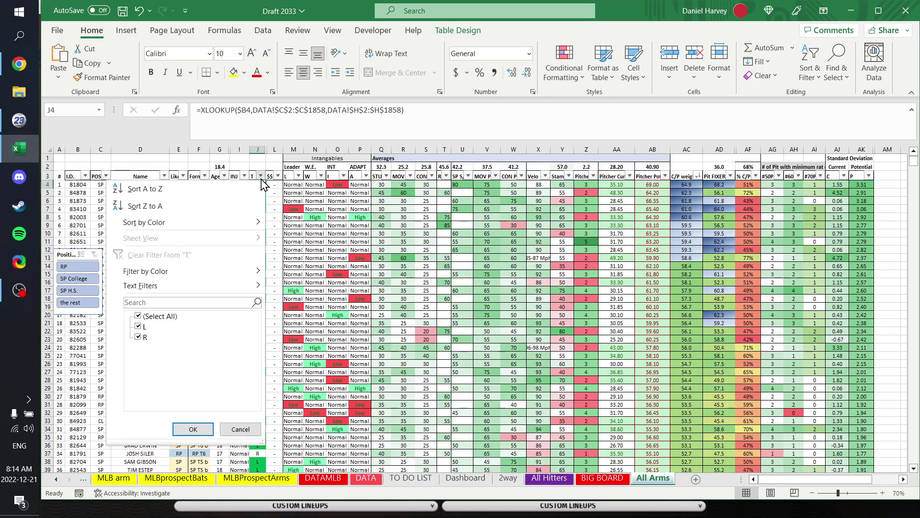
left_click(139, 316)
left_click(139, 326)
left_click(193, 428)
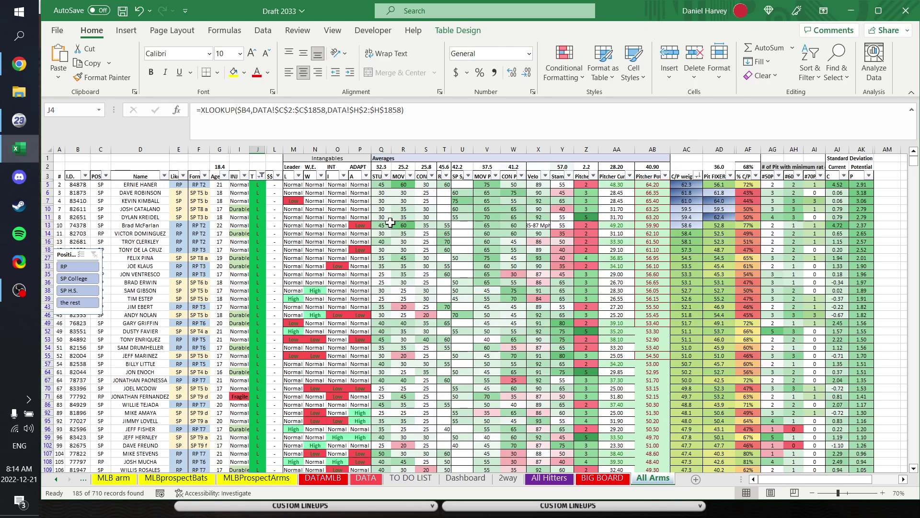
left_click(261, 176)
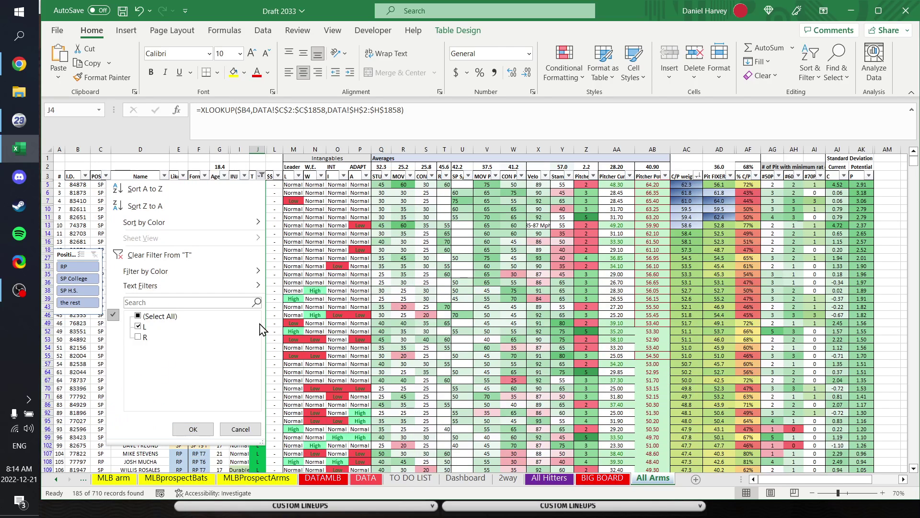
left_click(159, 316)
left_click(193, 428)
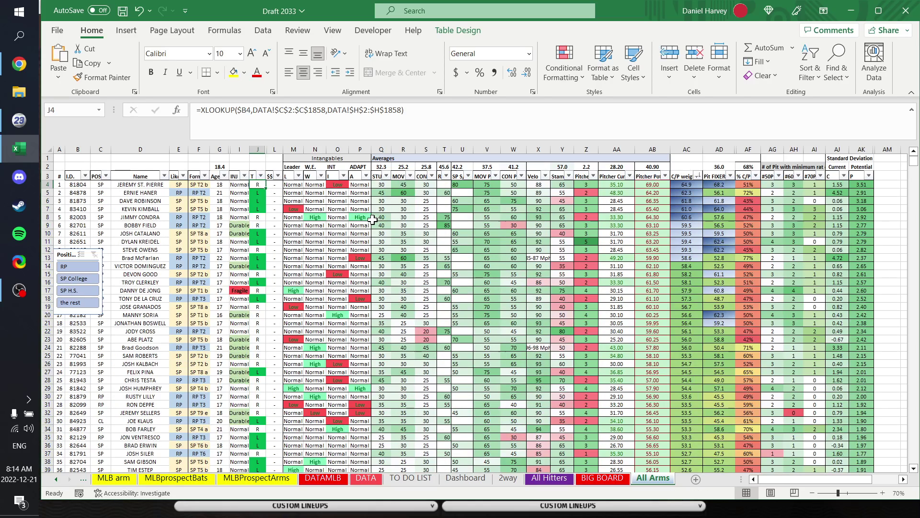
Step: On the MLB arm sheet, select the whole ORG column
left_click(114, 477)
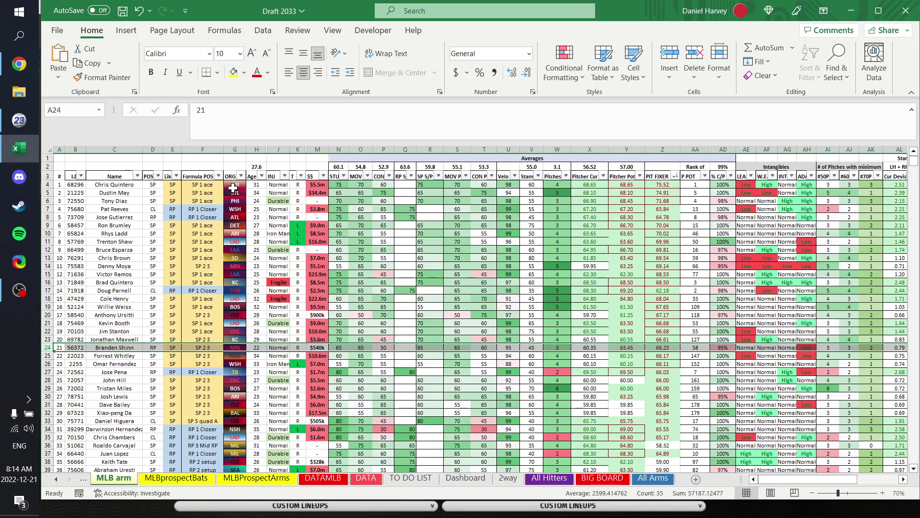
left_click_drag(235, 185, 234, 396)
left_click(326, 308)
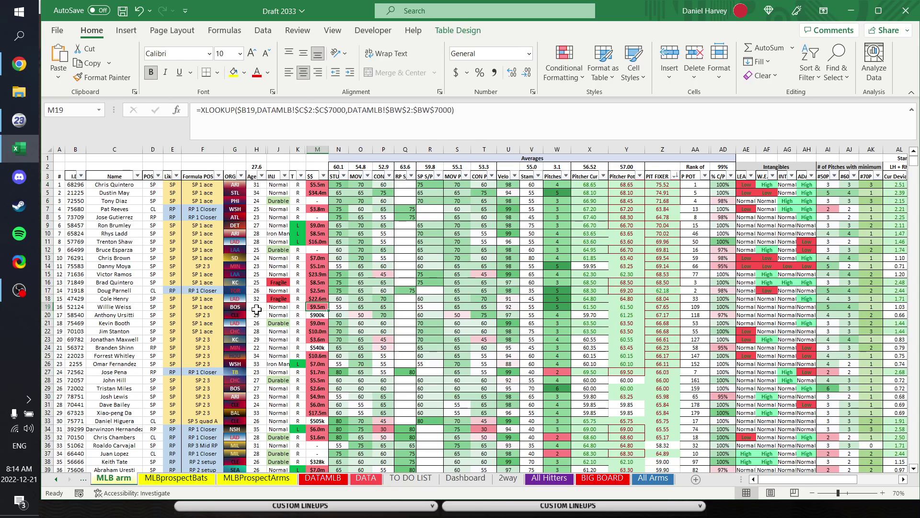
left_click(235, 150)
Step: Edit the ARI conditional formatting rule and bring up its gradient Fill Effects
left_click(564, 63)
left_click(608, 273)
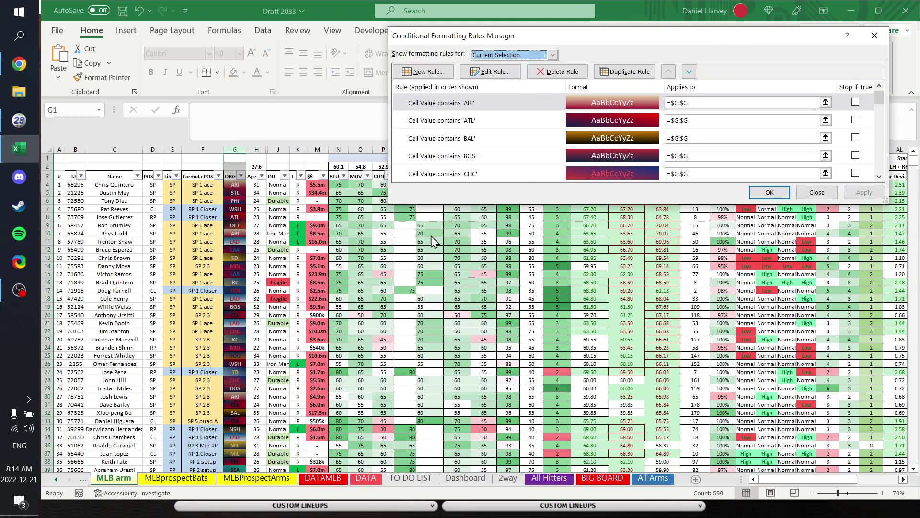
double_click(511, 103)
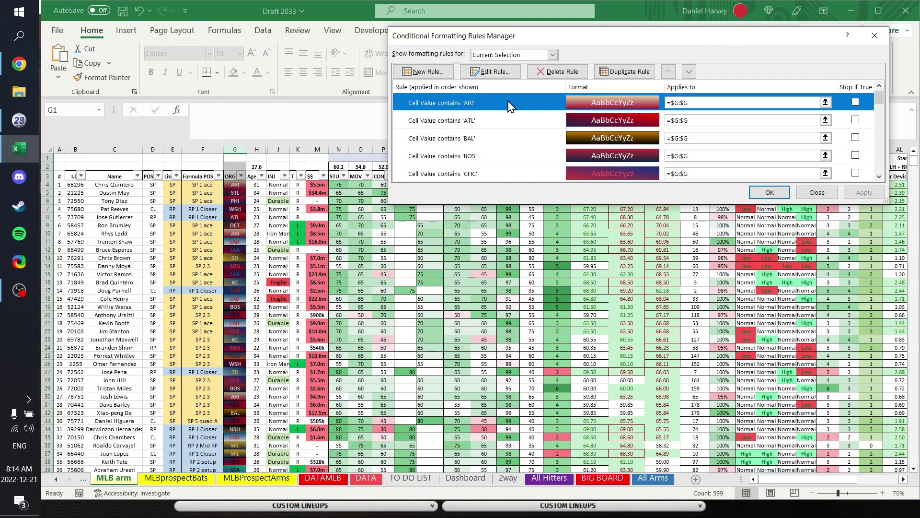
left_click(751, 188)
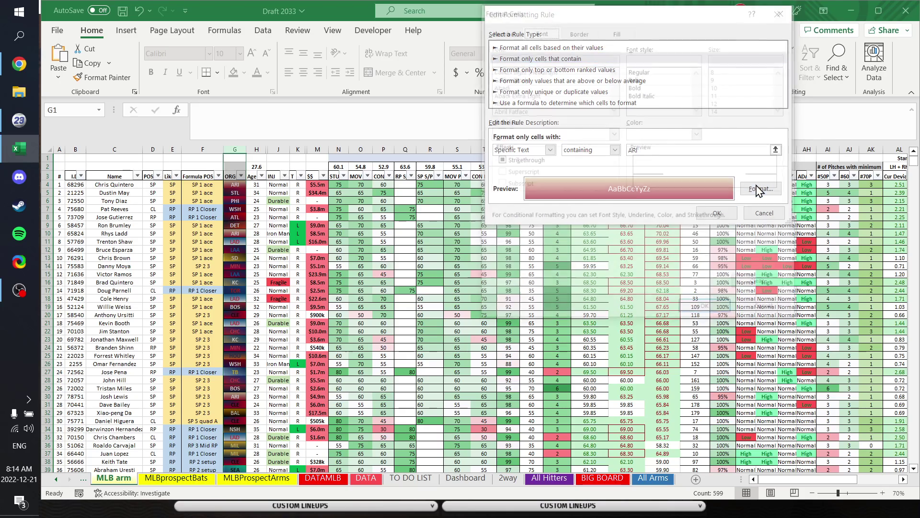
left_click(615, 30)
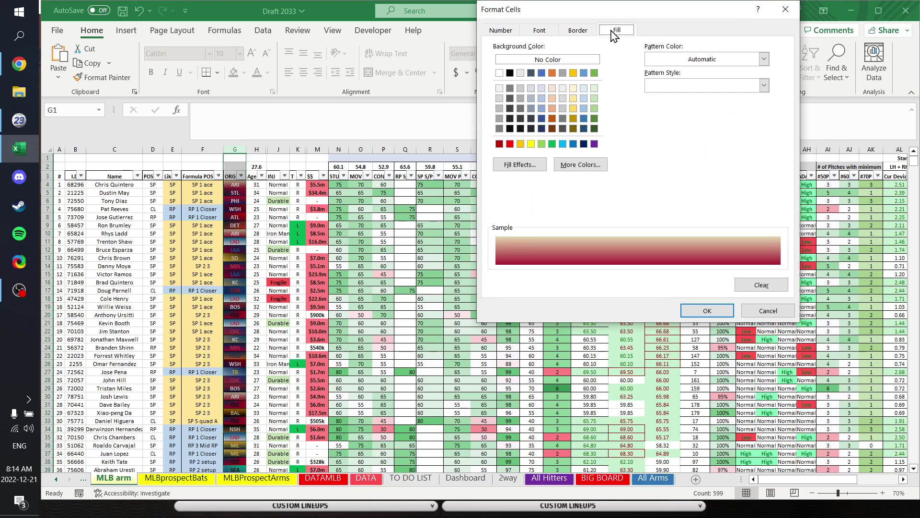
left_click(520, 164)
Step: Set the first gradient colour to crimson hex #A71930 via More Colors
left_click(642, 72)
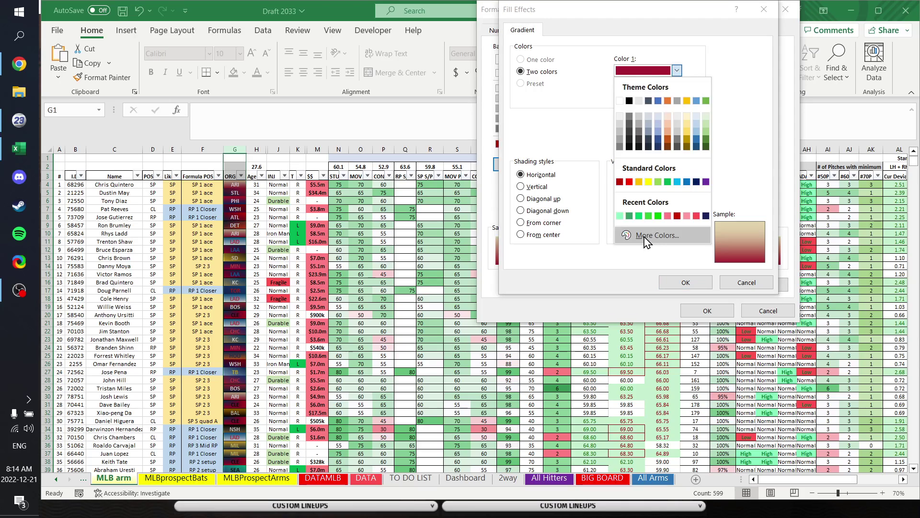
left_click(649, 240)
left_click_drag(631, 190, 588, 190)
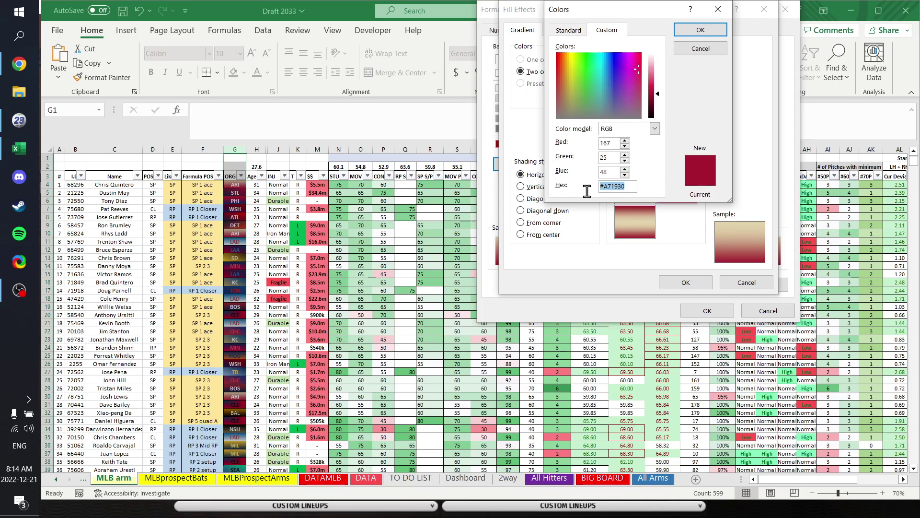
left_click(634, 186)
double_click(633, 187)
left_click(701, 29)
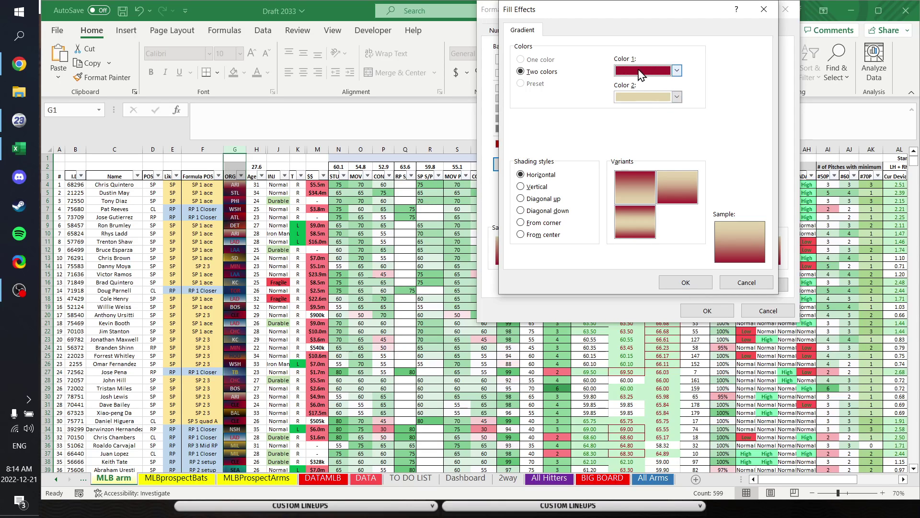
Step: Confirm the crimson-to-tan gradient through Format Cells, Edit Formatting Rule and the Rules Manager
left_click(686, 284)
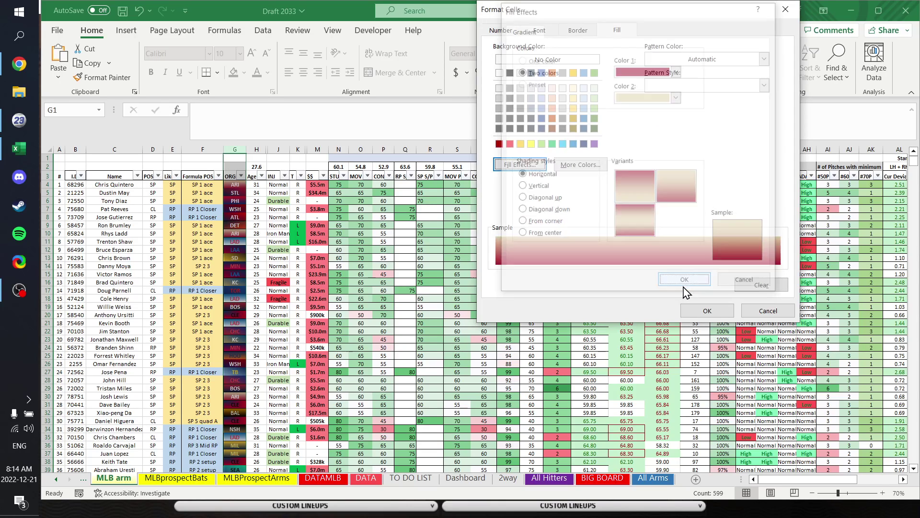
left_click(711, 313)
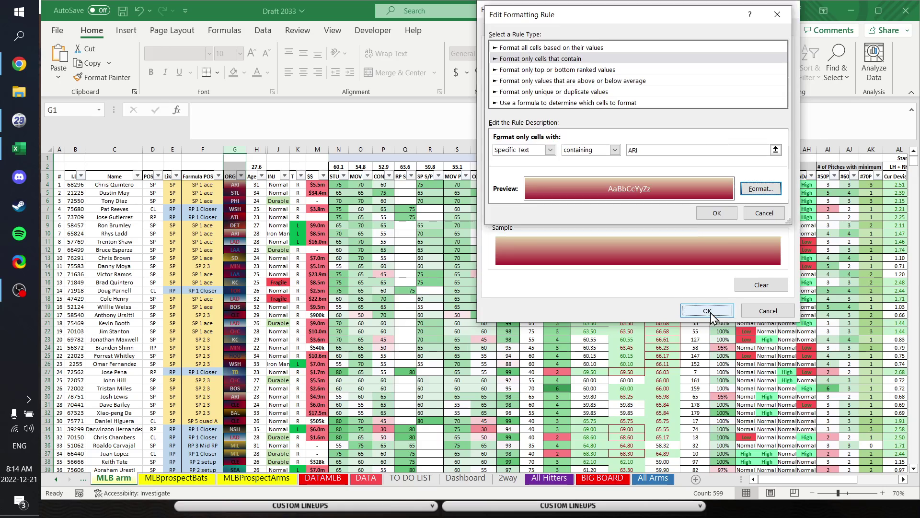
left_click(716, 213)
scroll(815, 130, "down", 1)
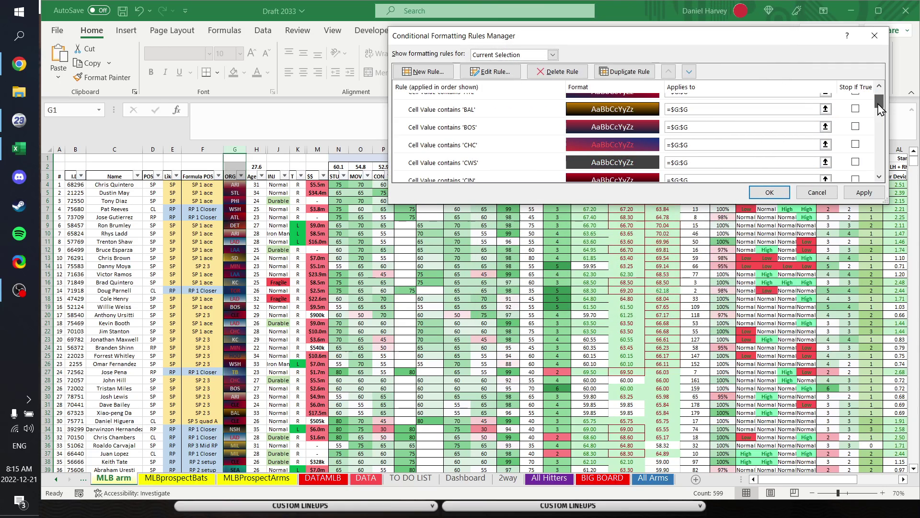
mouse_move(880, 109)
left_mouse_down()
mouse_move(880, 173)
mouse_move(880, 99)
left_mouse_up()
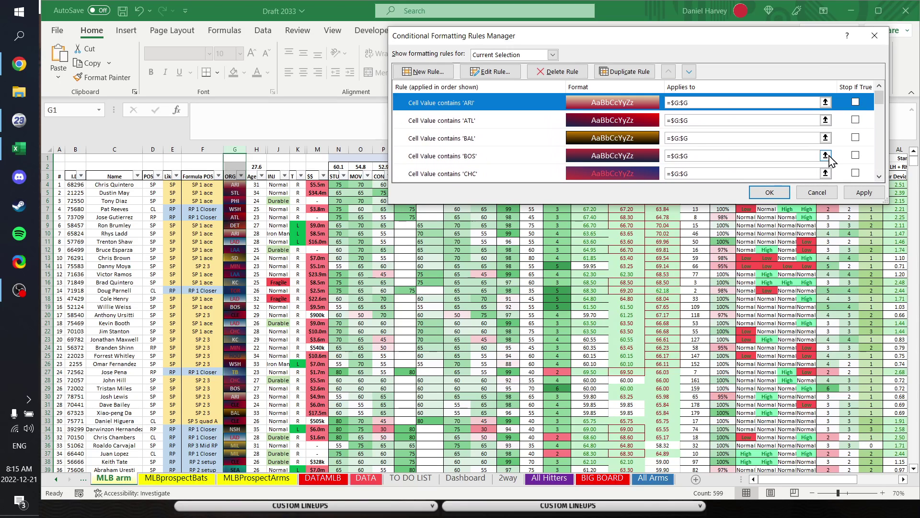
left_click(778, 193)
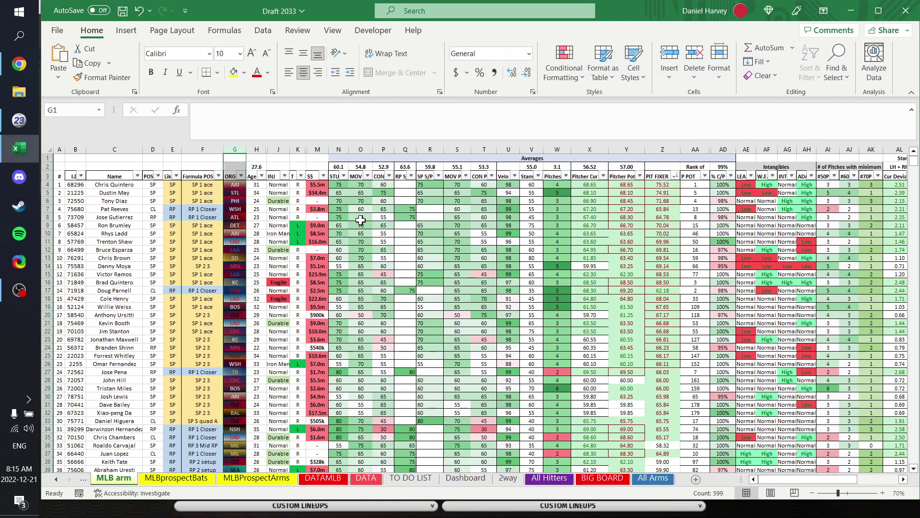
Step: Check the O8 lookup formula, view MLBprospectBats and MLBProspectArms, then show DATA from column A
left_click(360, 220)
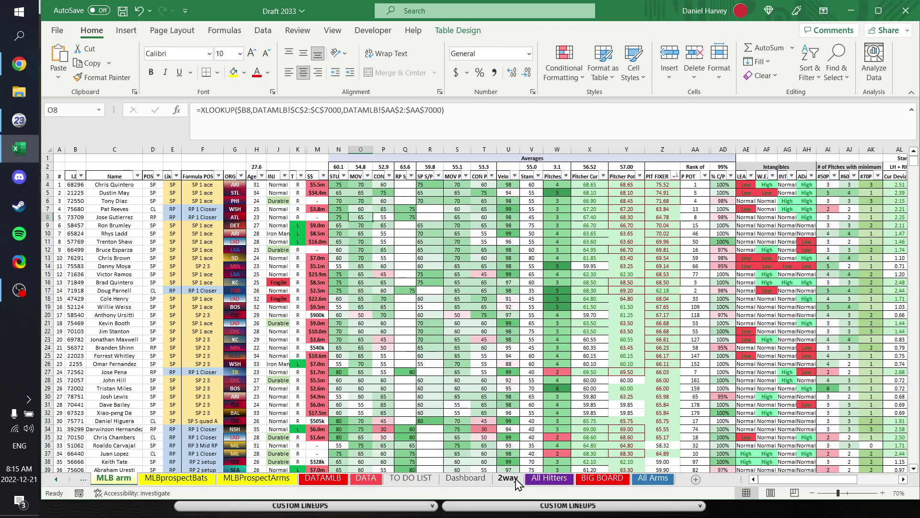
left_click(185, 479)
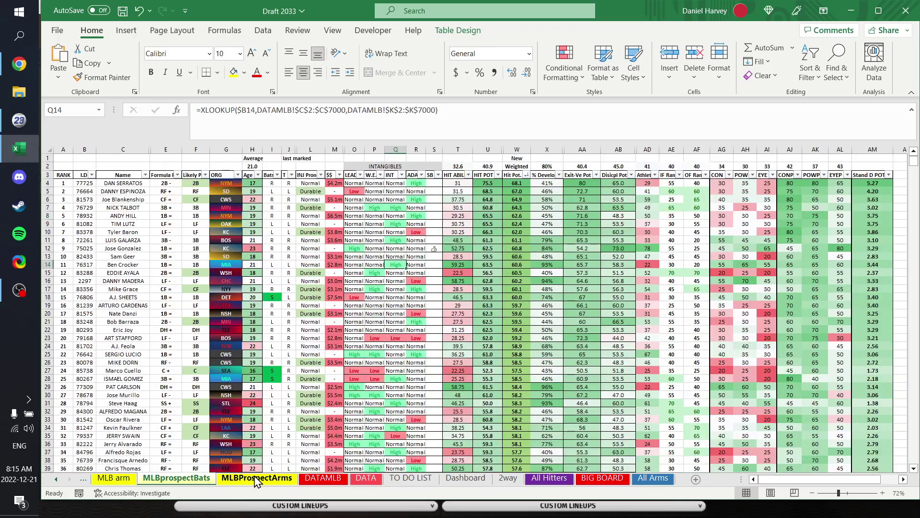
left_click(247, 478)
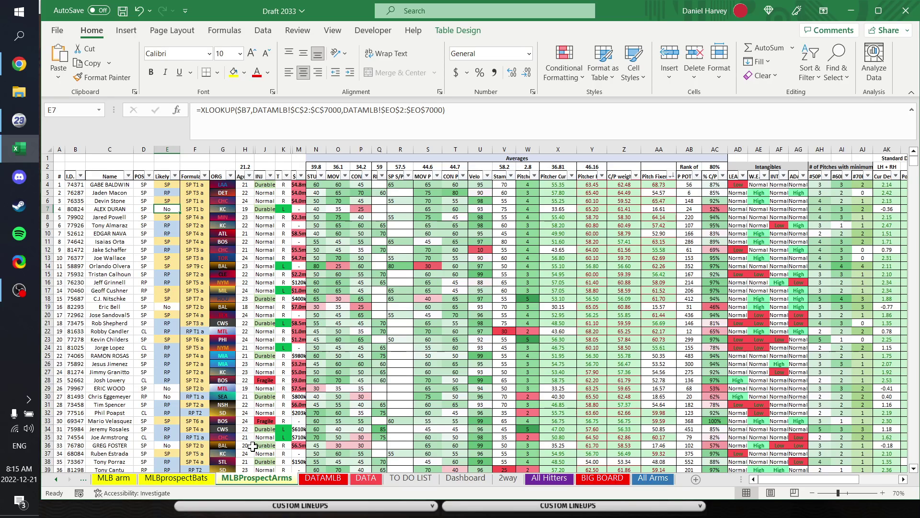
left_click(377, 479)
left_click_drag(832, 479, 766, 479)
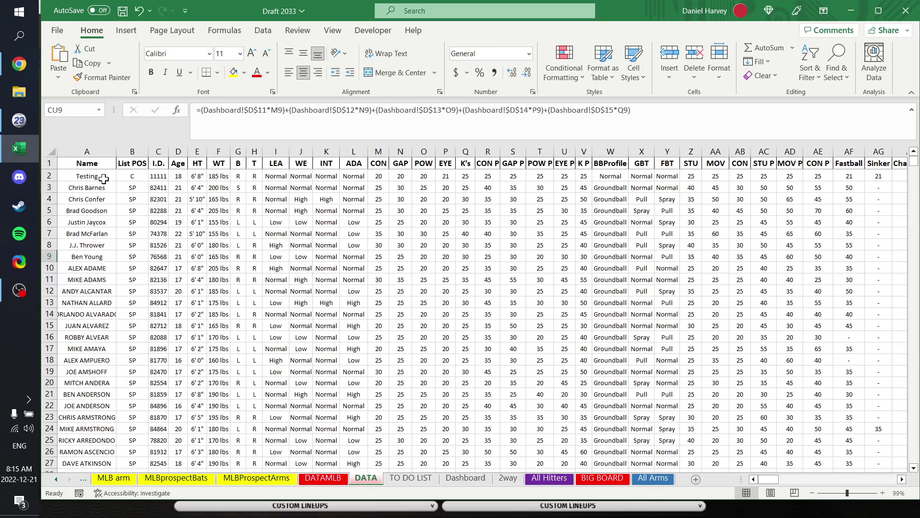
Step: In OOTP 23, go to the Orioles' Lineups overview and its view choices
left_click(19, 117)
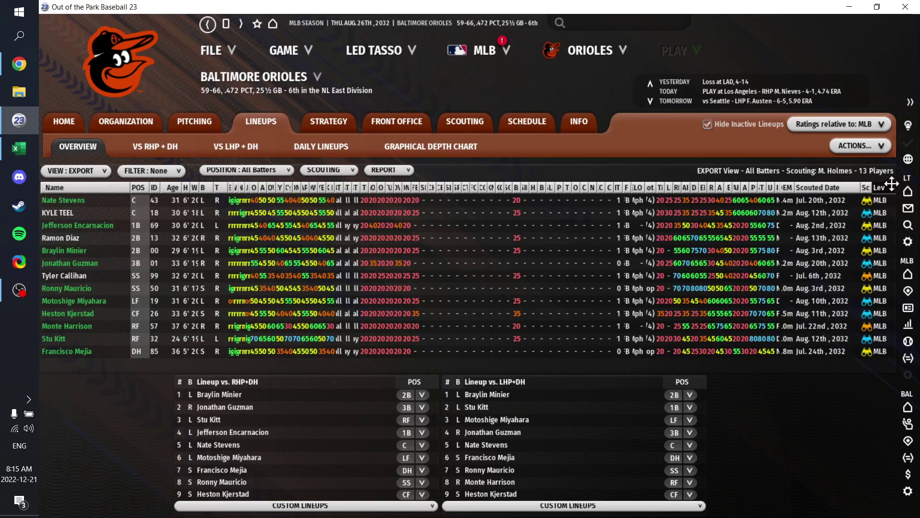
left_click(103, 171)
left_click(861, 147)
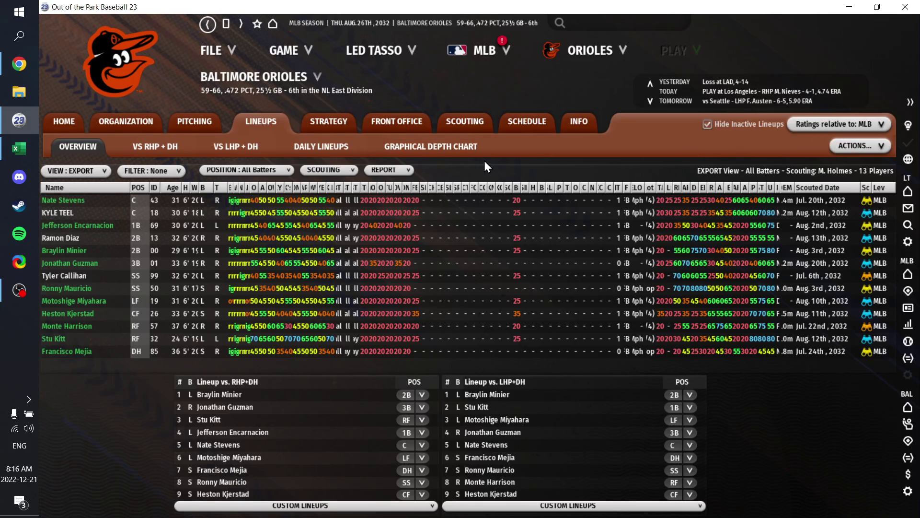
left_click(908, 410)
left_click(261, 123)
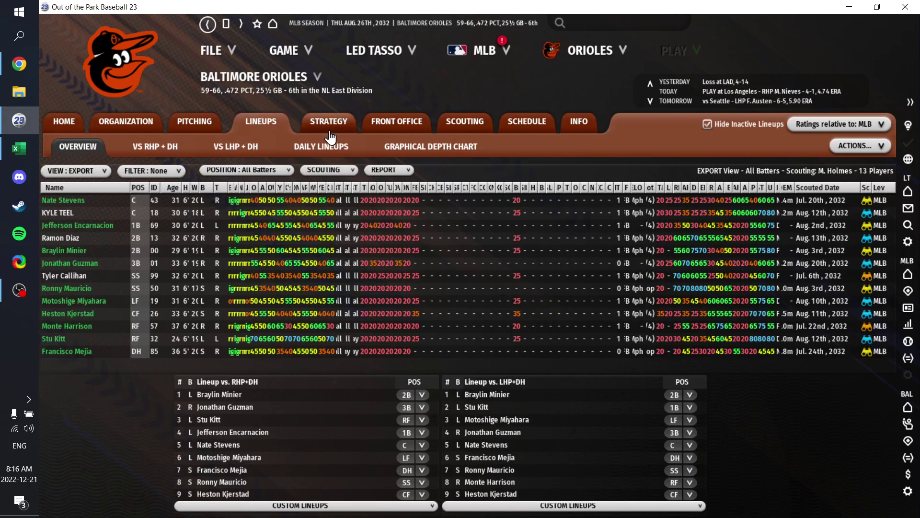
Step: Open the Orioles' batter list as a Player List report in the web browser
left_click(407, 170)
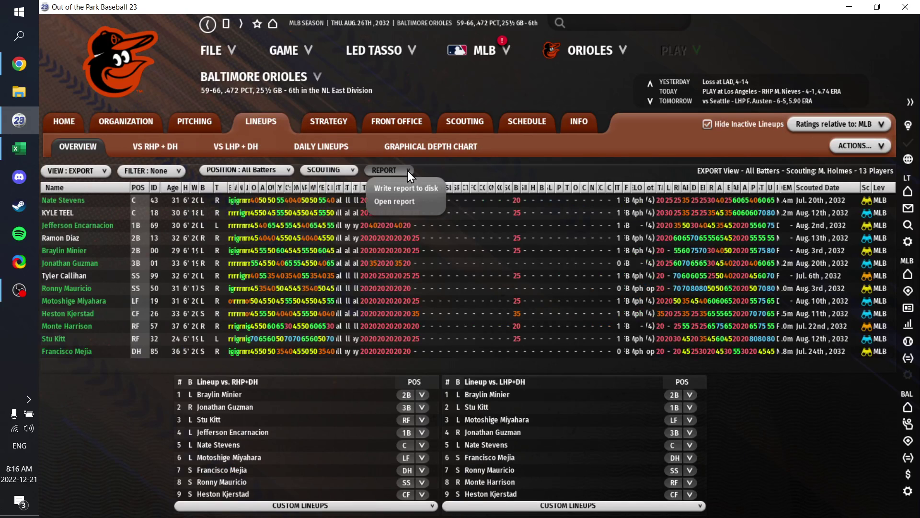
left_click(406, 203)
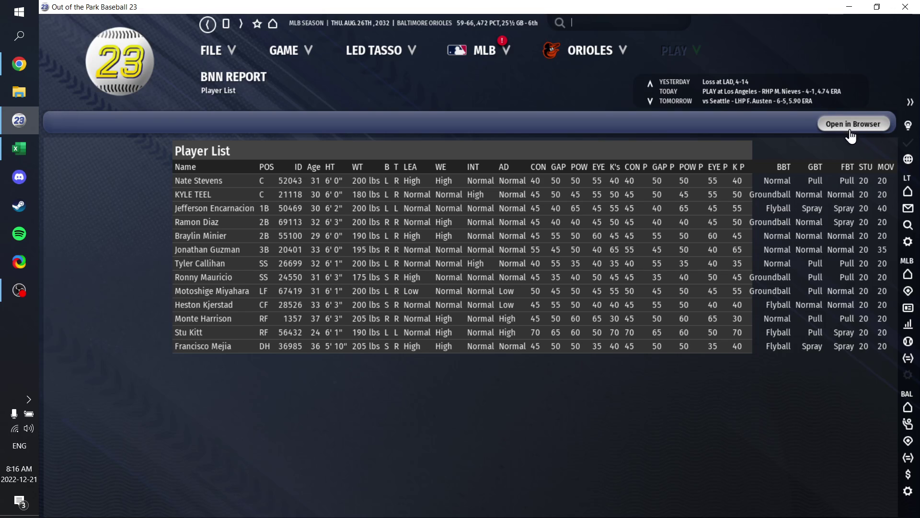
left_click(208, 24)
left_click(94, 170)
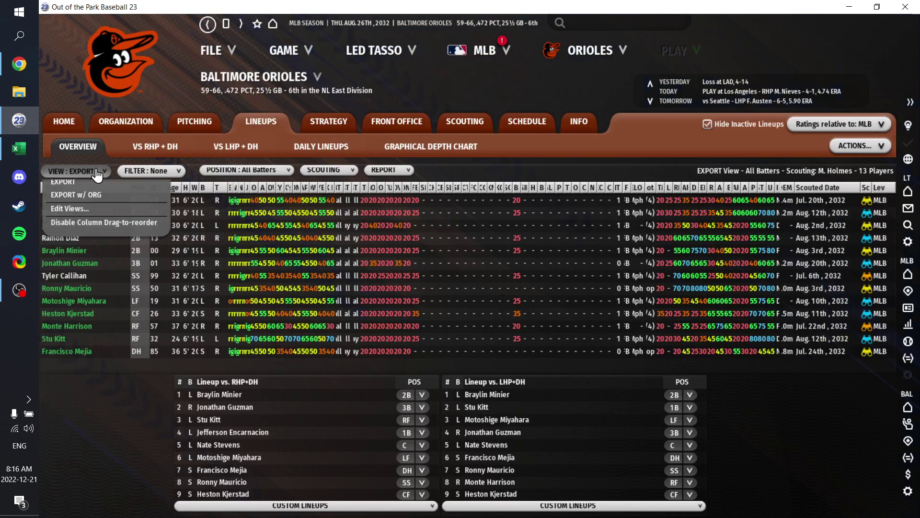
left_click(403, 170)
left_click(412, 202)
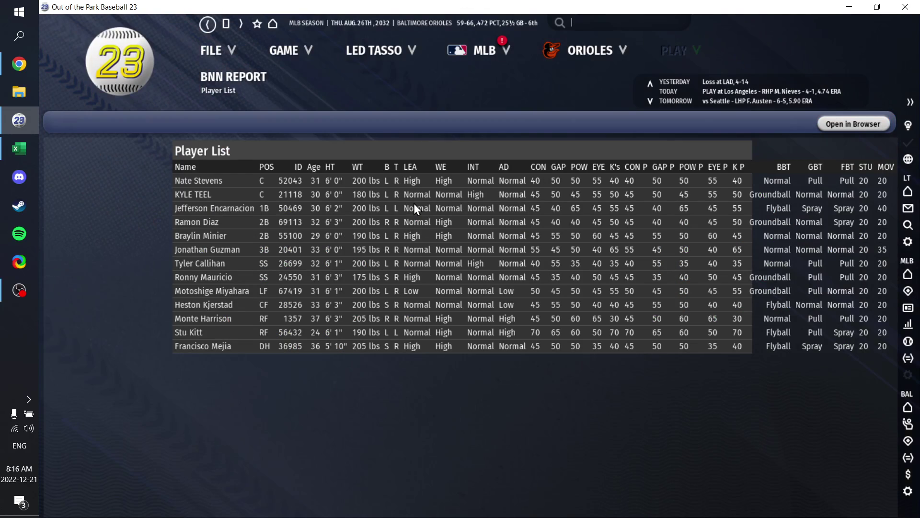
left_click(864, 124)
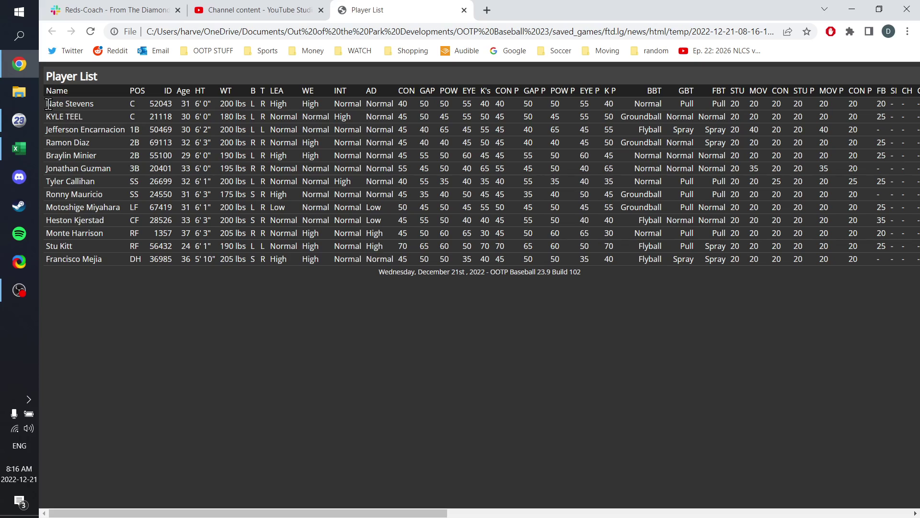
Step: Copy the entire Player List table in Chrome and close its tab
left_click_drag(47, 103, 919, 267)
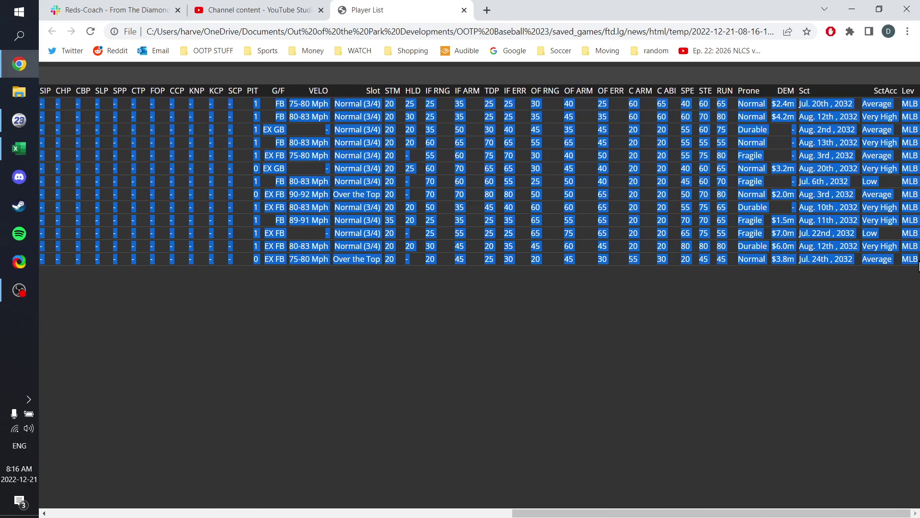
right_click(906, 259)
left_click(675, 269)
left_click(465, 10)
Step: Minimise Chrome, return to the Draft 2033 workbook, and check cells A2 and A3 on DATA
left_click(852, 10)
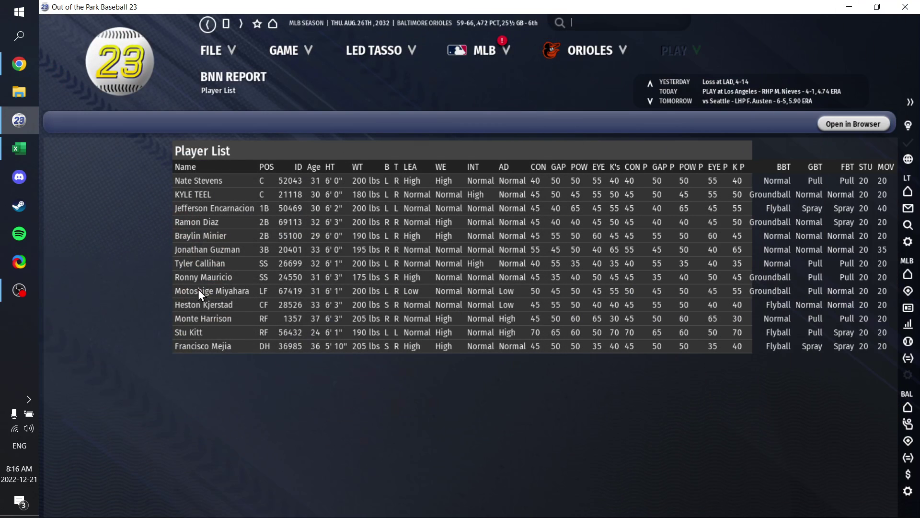
left_click(19, 149)
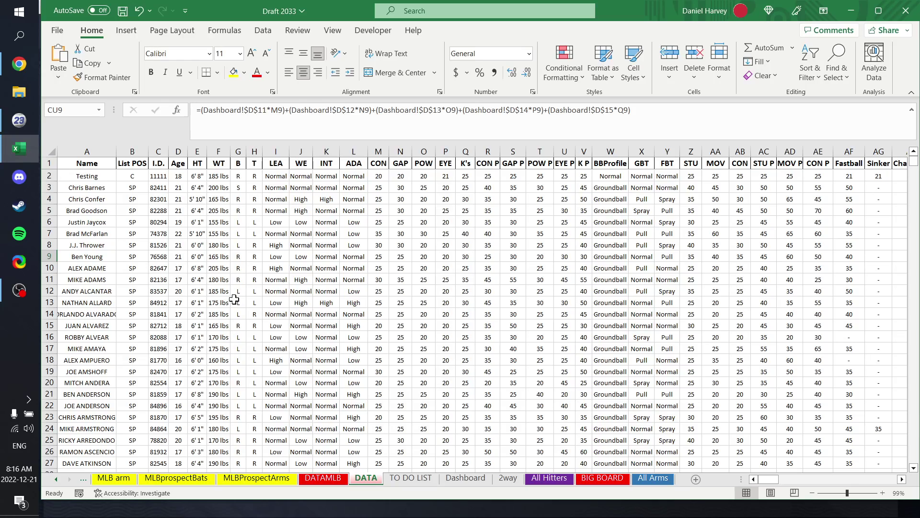
left_click(77, 179)
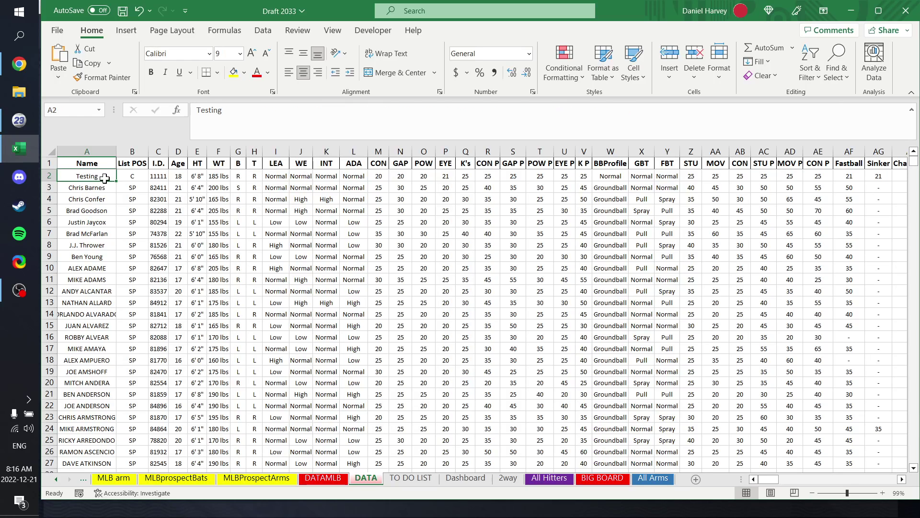
left_click(99, 189)
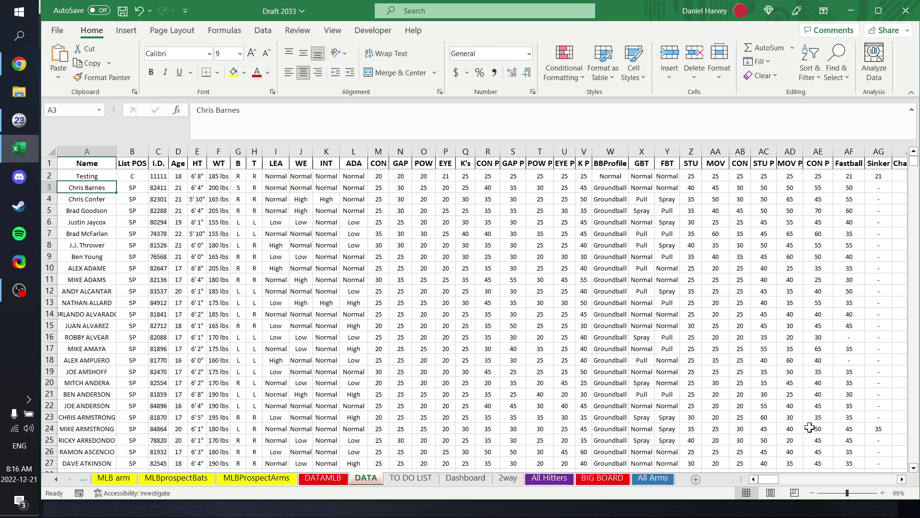
left_click_drag(770, 479, 342, 277)
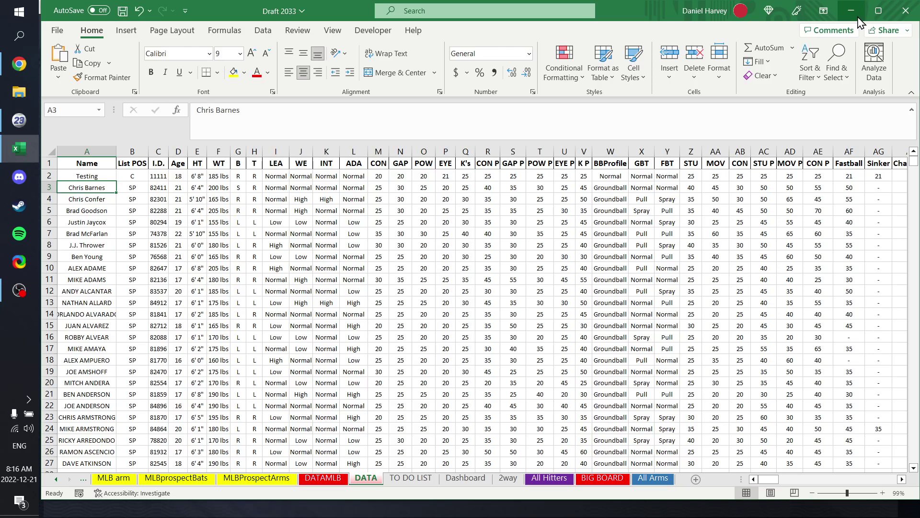
Step: Go to the All Hitters sheet of POS OVR-ranked hitters and select the player ID in B27
left_click(549, 478)
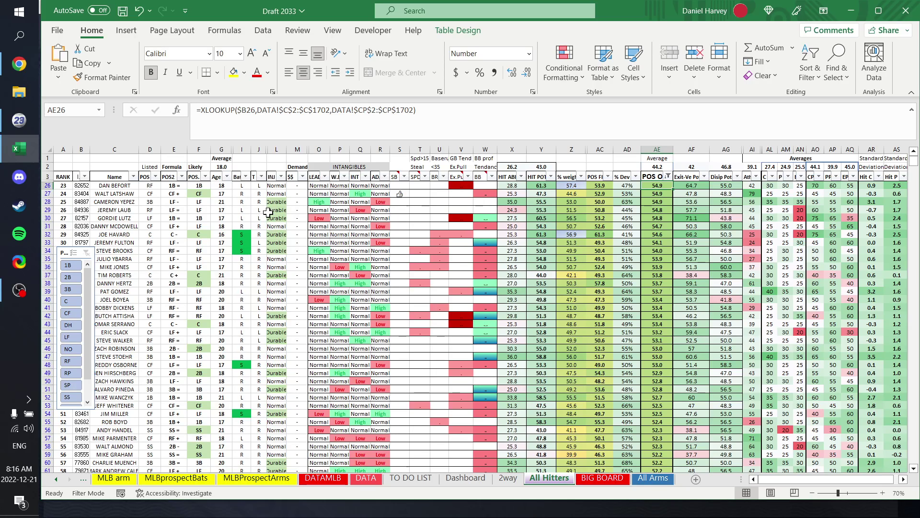
left_click(83, 194)
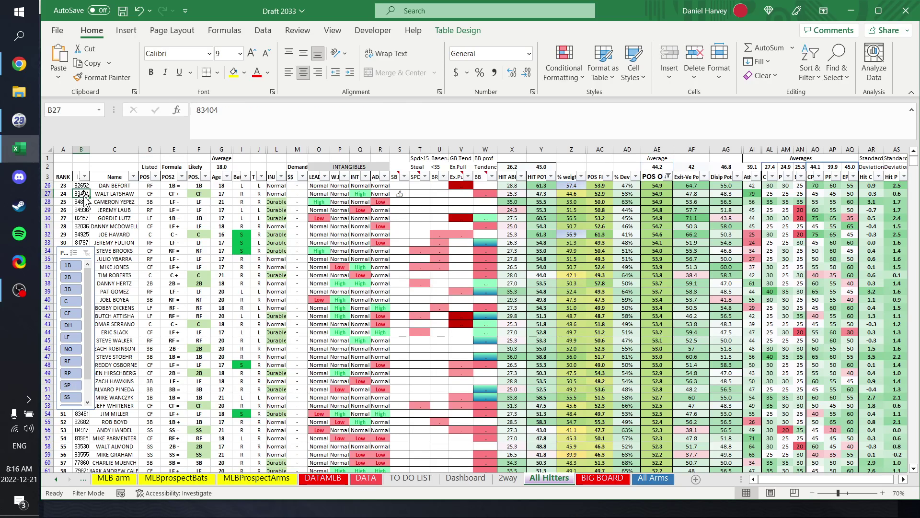